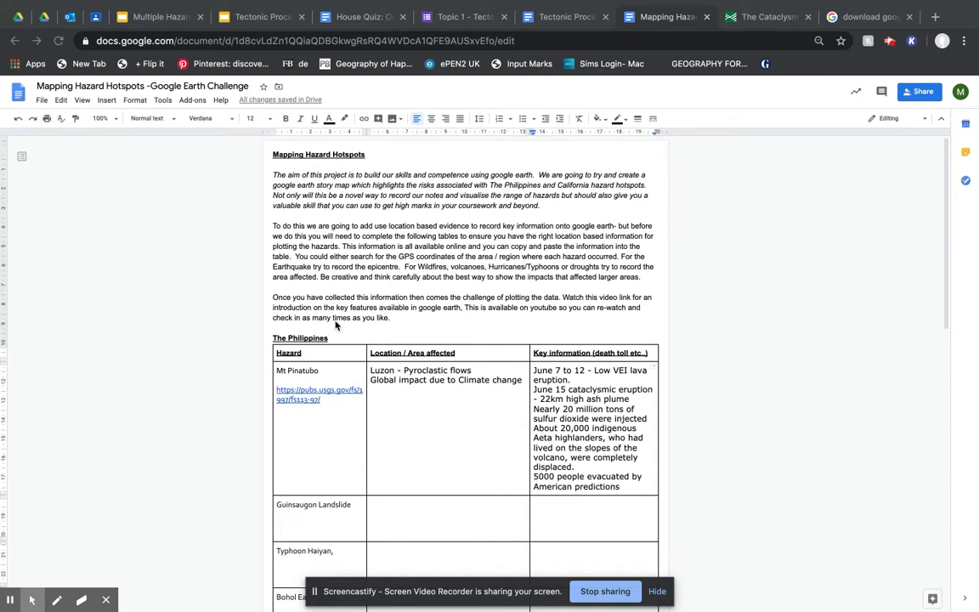
Review the project instructions and the Philippines and California hazard tables in the Mapping Hazard Hotspots document
{"action": "scroll", "coordinate": [395, 401], "scroll_direction": "down", "scroll_amount": 1}
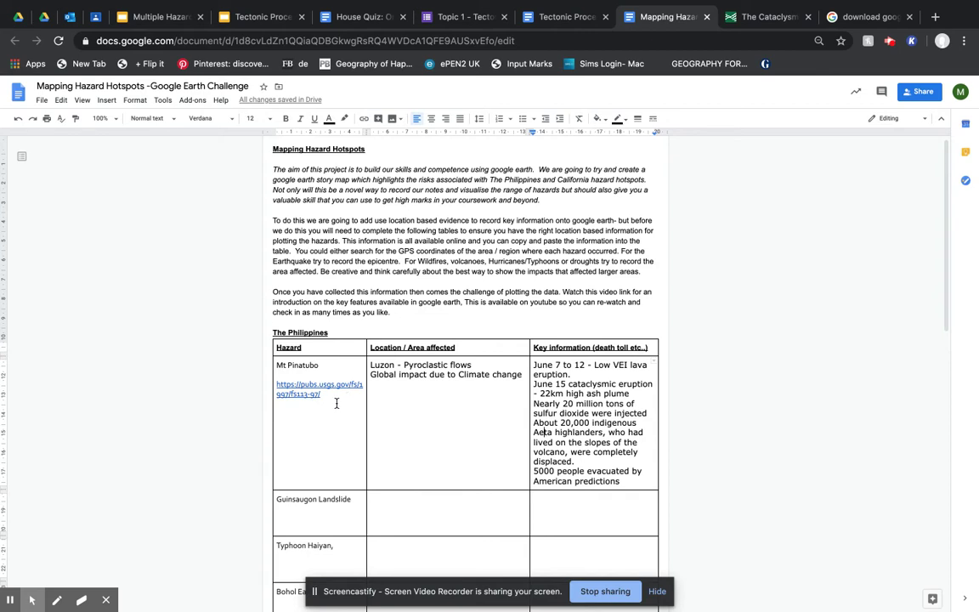
{"action": "scroll", "coordinate": [338, 406], "scroll_direction": "down", "scroll_amount": 1}
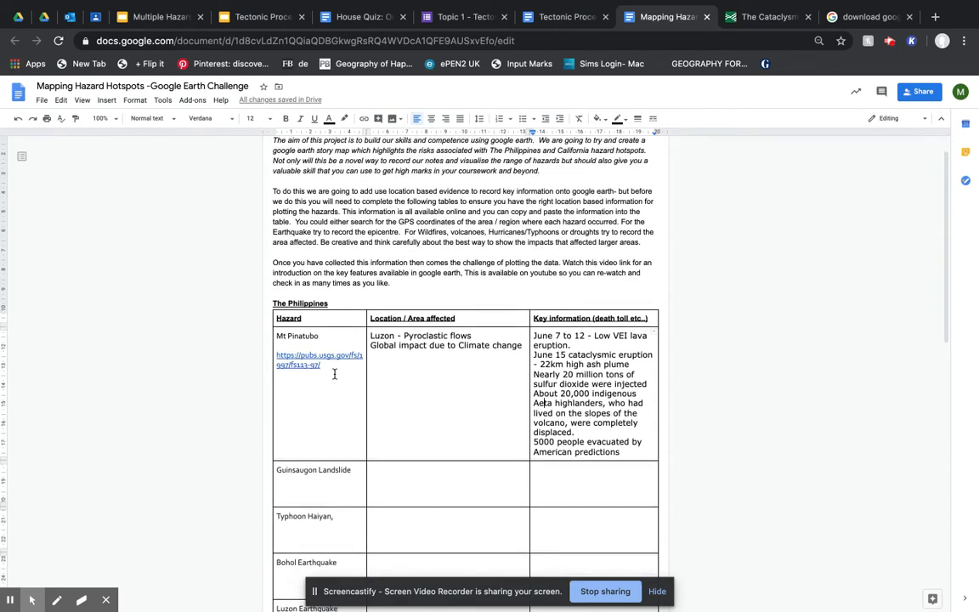
{"action": "scroll", "coordinate": [339, 409], "scroll_direction": "down", "scroll_amount": 5}
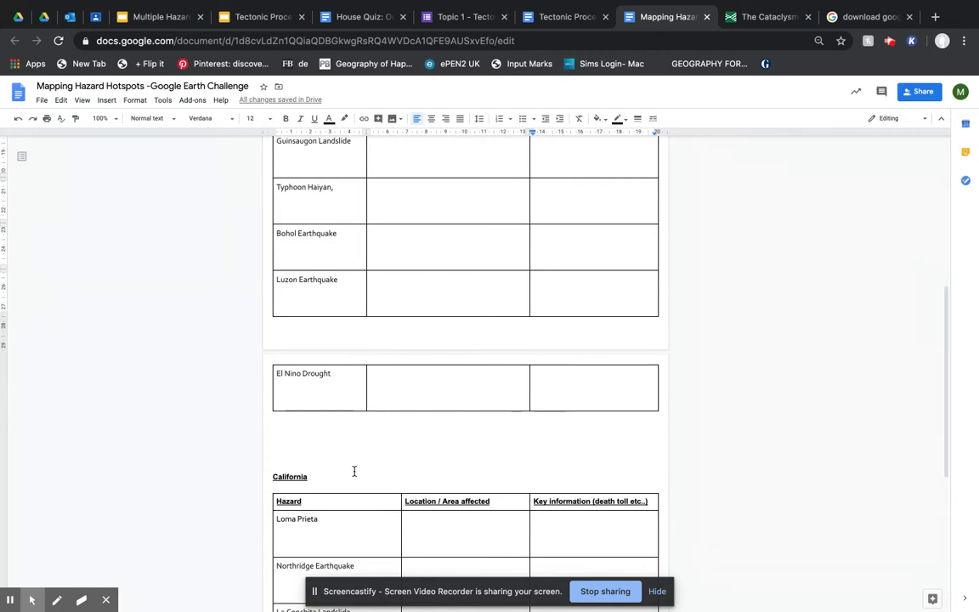
{"action": "scroll", "coordinate": [356, 475], "scroll_direction": "down", "scroll_amount": 2}
{"action": "scroll", "coordinate": [356, 473], "scroll_direction": "down", "scroll_amount": 2}
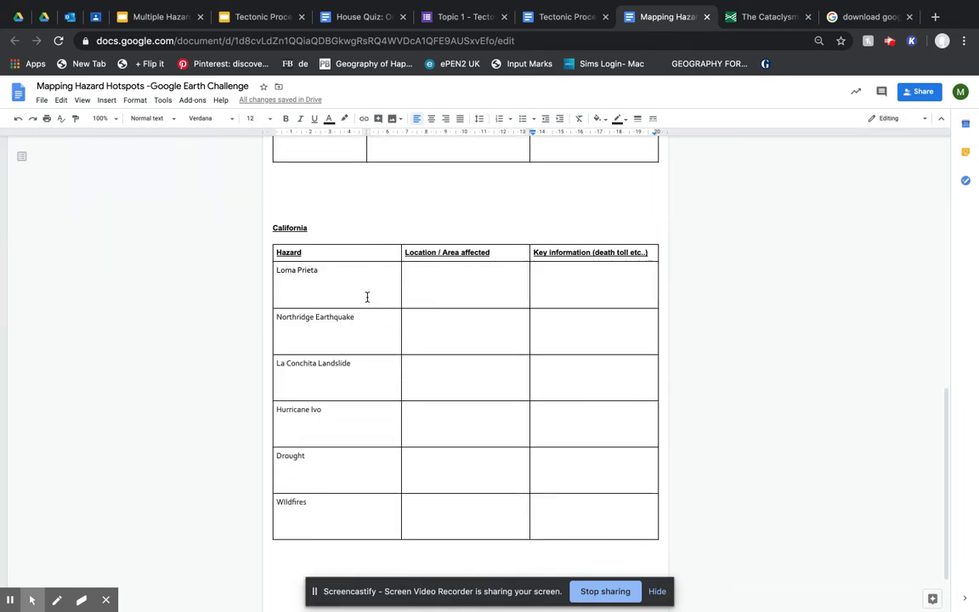
{"action": "scroll", "coordinate": [415, 387], "scroll_direction": "up", "scroll_amount": 10}
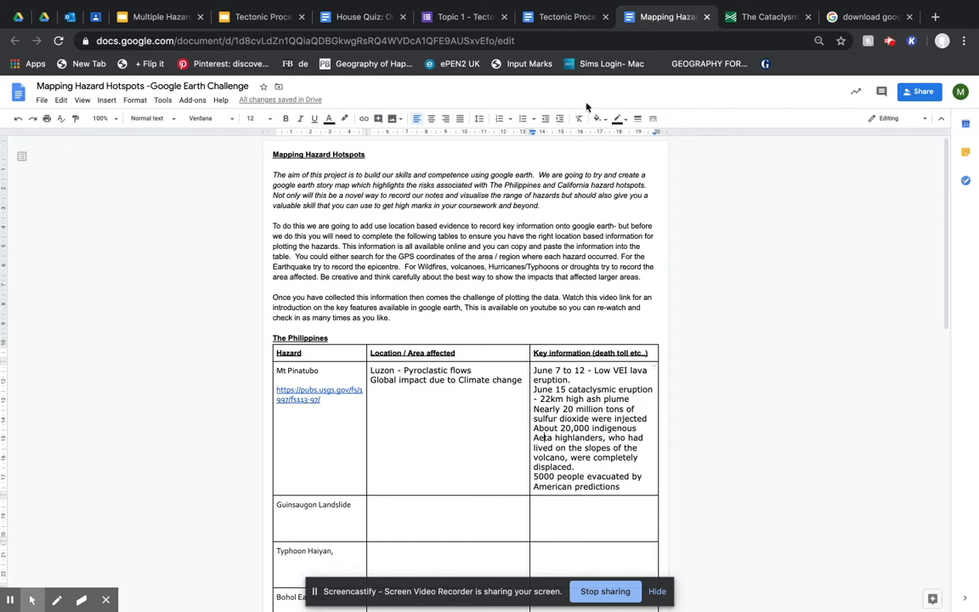
Open the "Install & uninstall Google Earth Pro" help page from the "download google earth pro" search results
{"action": "left_click", "coordinate": [858, 17]}
{"action": "left_click", "coordinate": [247, 105]}
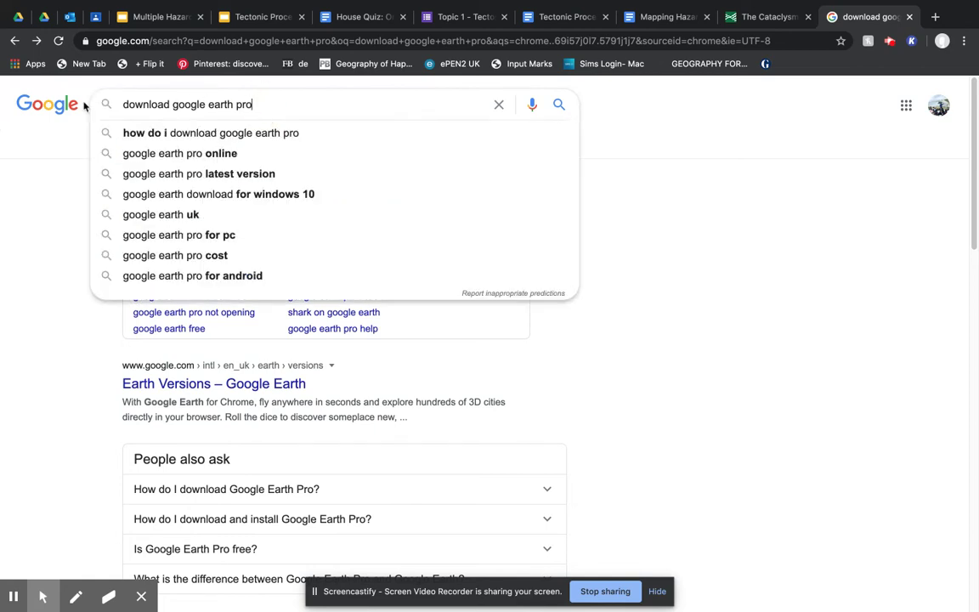
{"action": "left_click", "coordinate": [660, 190]}
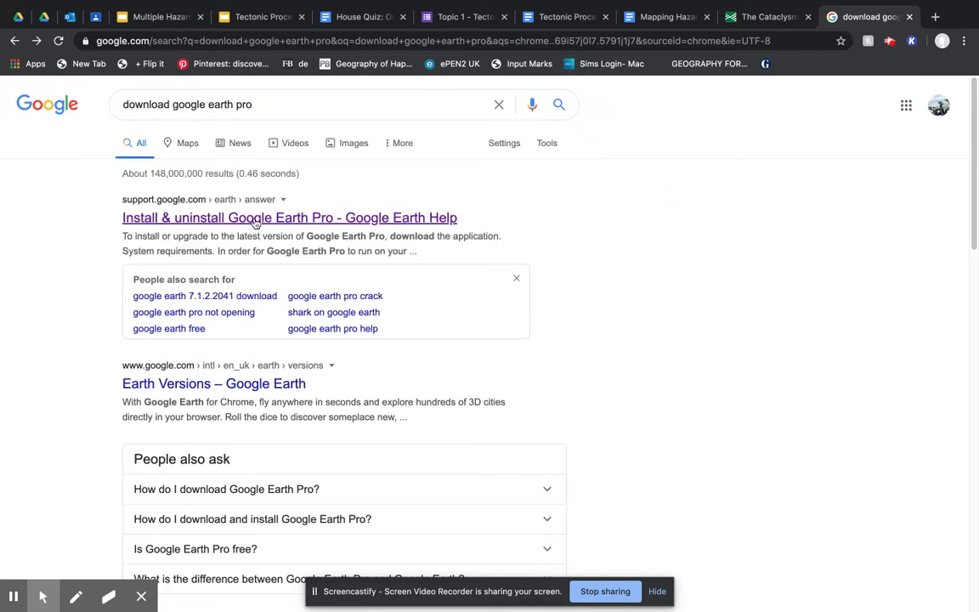
{"action": "left_click", "coordinate": [254, 220]}
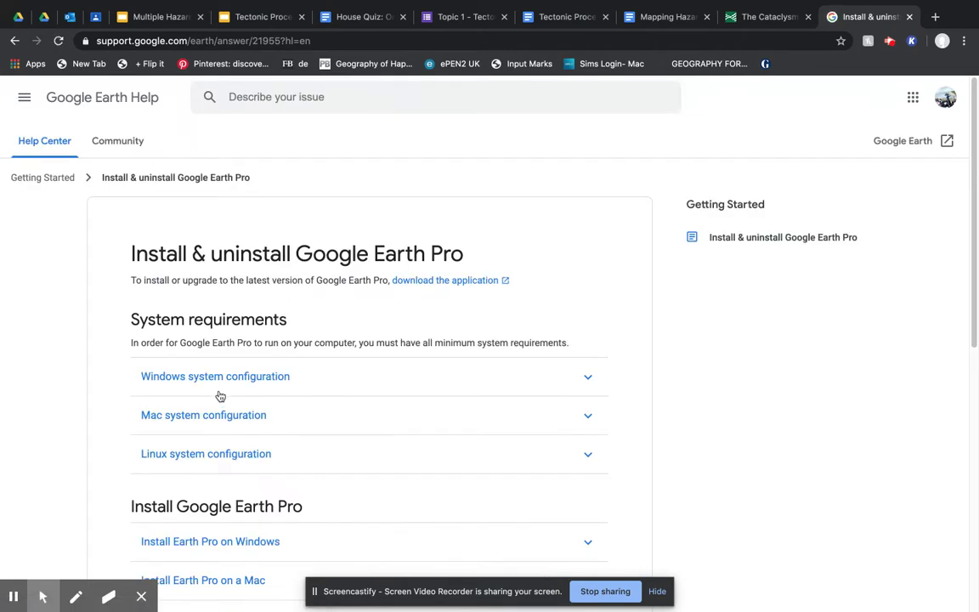
Examine the Google Earth Pro installation instructions for Windows and Mac on the help page
{"action": "scroll", "coordinate": [221, 396], "scroll_direction": "down", "scroll_amount": 1}
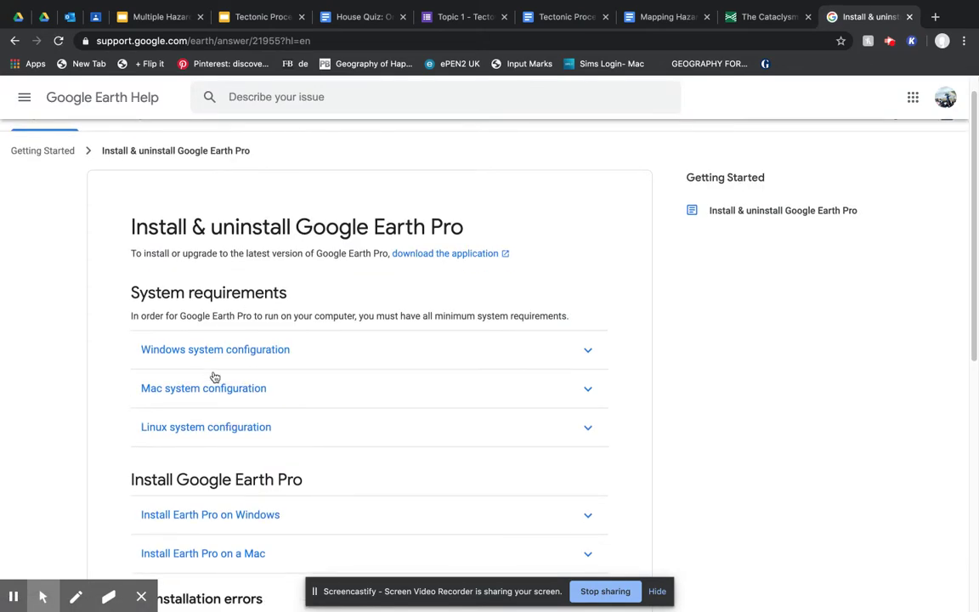
{"action": "scroll", "coordinate": [266, 380], "scroll_direction": "down", "scroll_amount": 1}
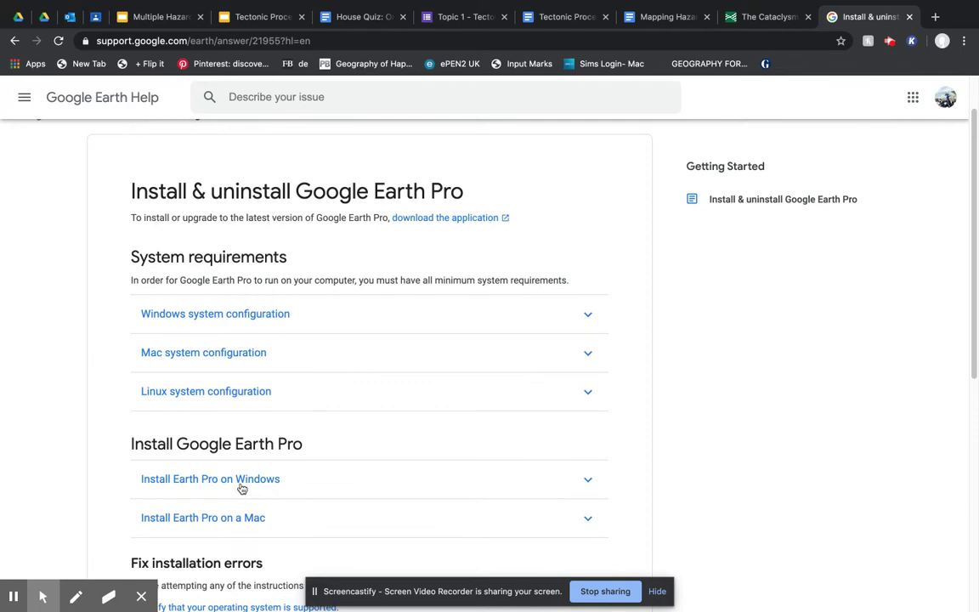
{"action": "scroll", "coordinate": [579, 481], "scroll_direction": "down", "scroll_amount": 1}
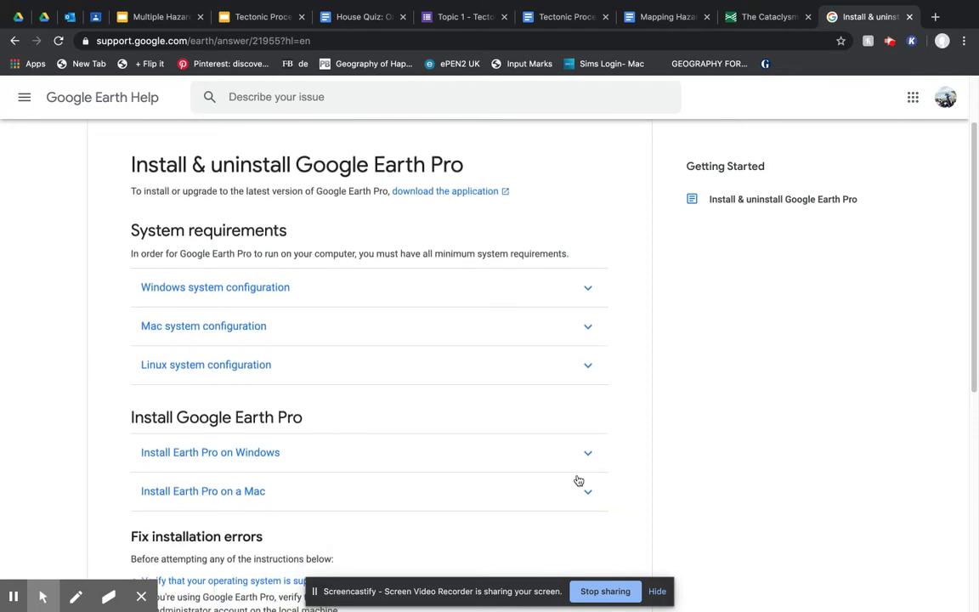
{"action": "left_click", "coordinate": [589, 454]}
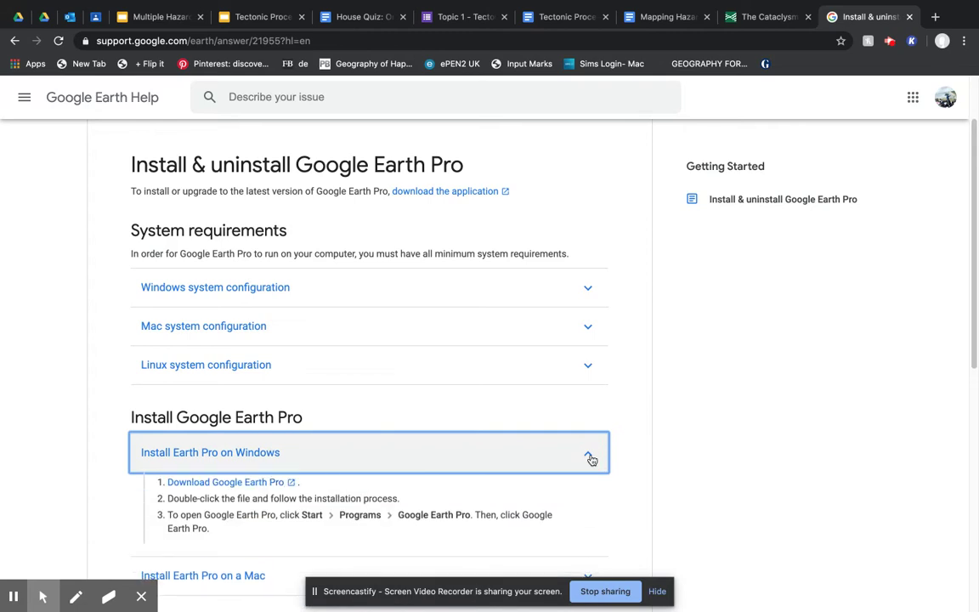
{"action": "left_click", "coordinate": [591, 459]}
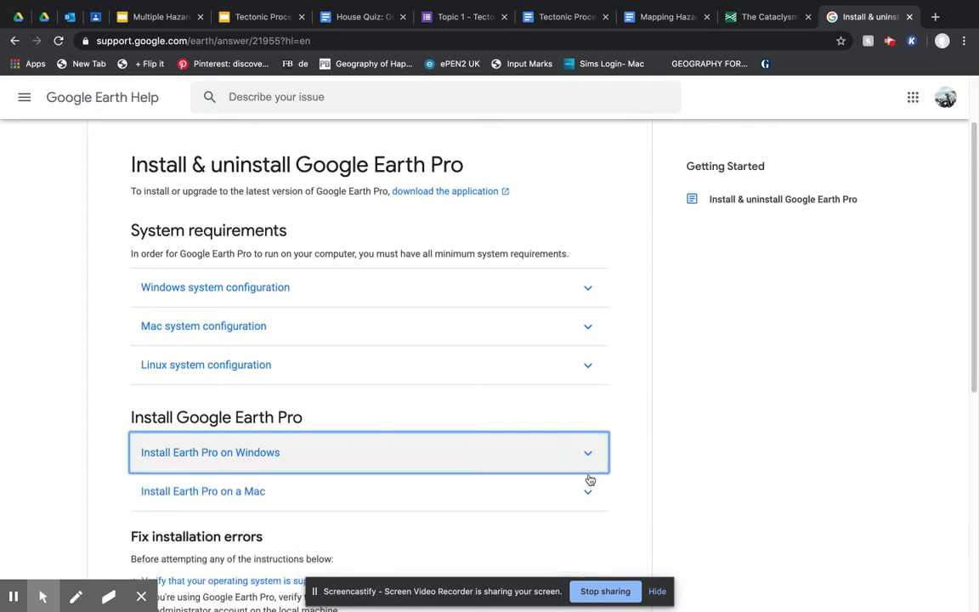
{"action": "left_click", "coordinate": [585, 495]}
{"action": "scroll", "coordinate": [585, 495], "scroll_direction": "down", "scroll_amount": 5}
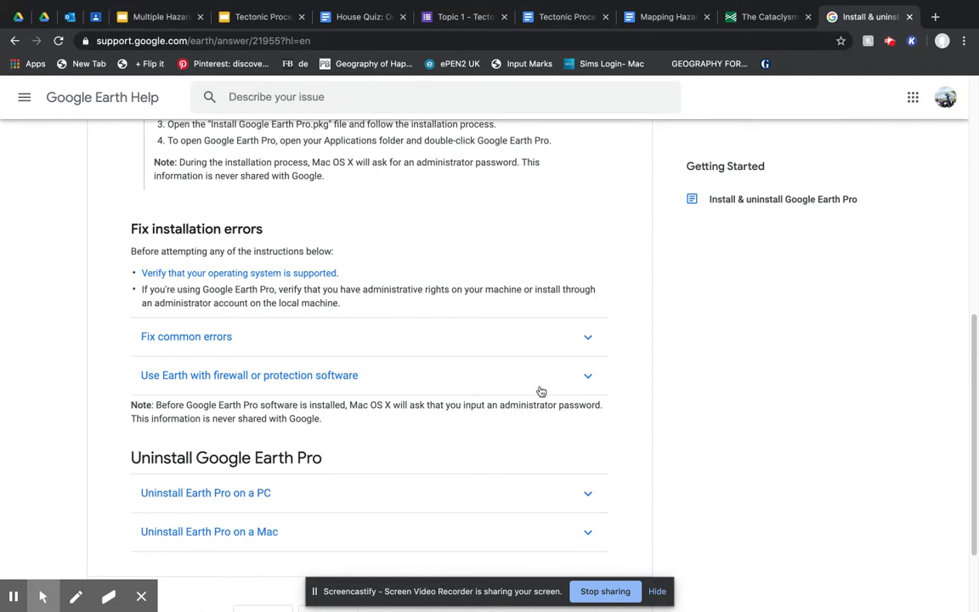
Take the browser out of full screen, return to the Mapping Hazard Hotspots document, and switch to Google Earth Pro in full screen
{"action": "mouse_move", "coordinate": [27, 3]}
{"action": "left_click", "coordinate": [38, 23]}
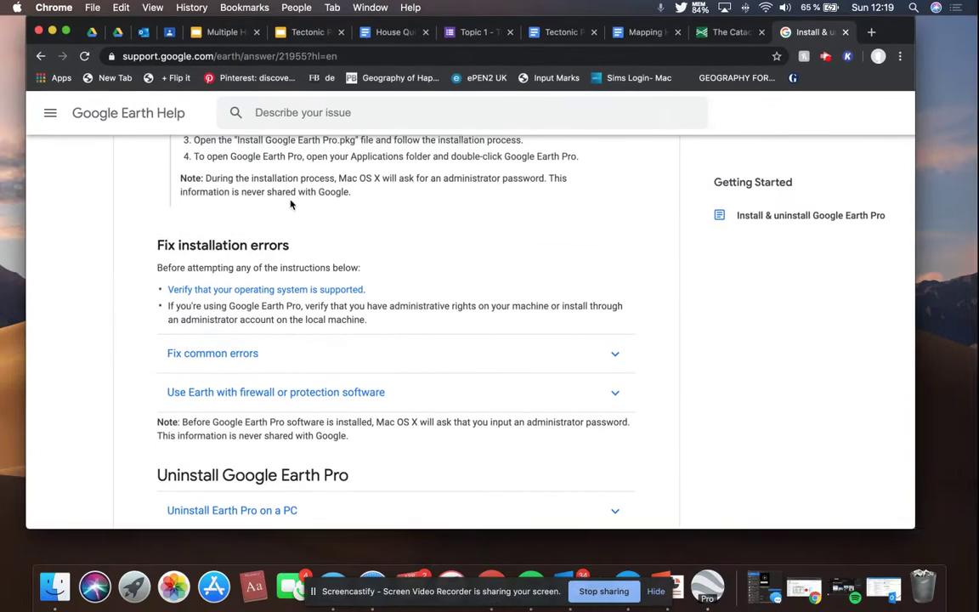
{"action": "left_click", "coordinate": [634, 34]}
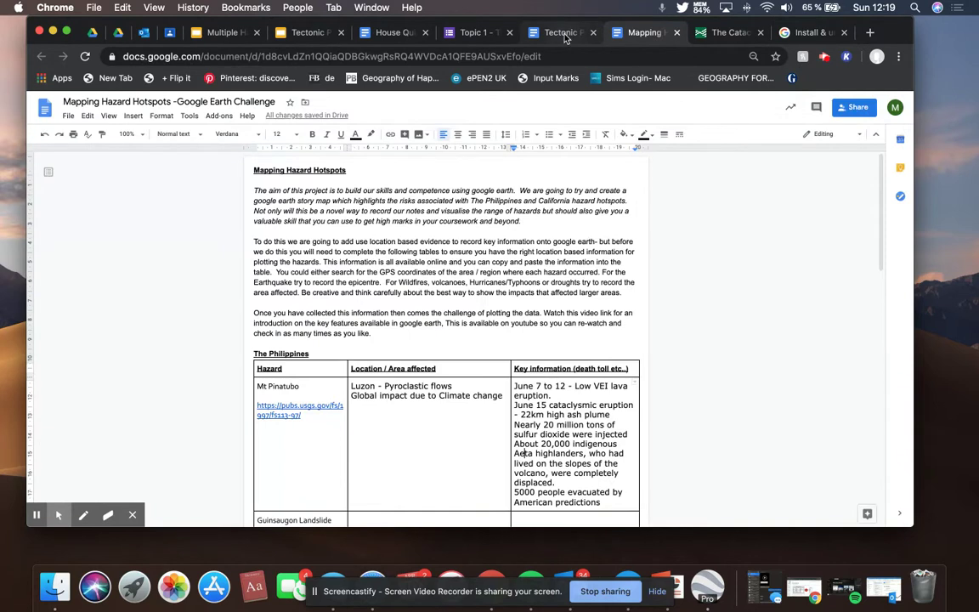
{"action": "left_click", "coordinate": [708, 589]}
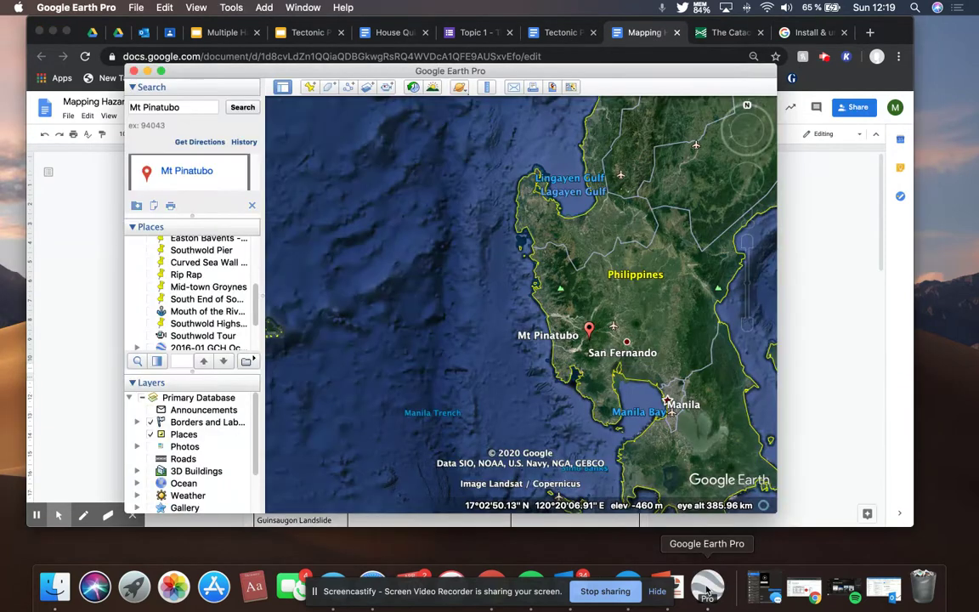
{"action": "left_click", "coordinate": [161, 71]}
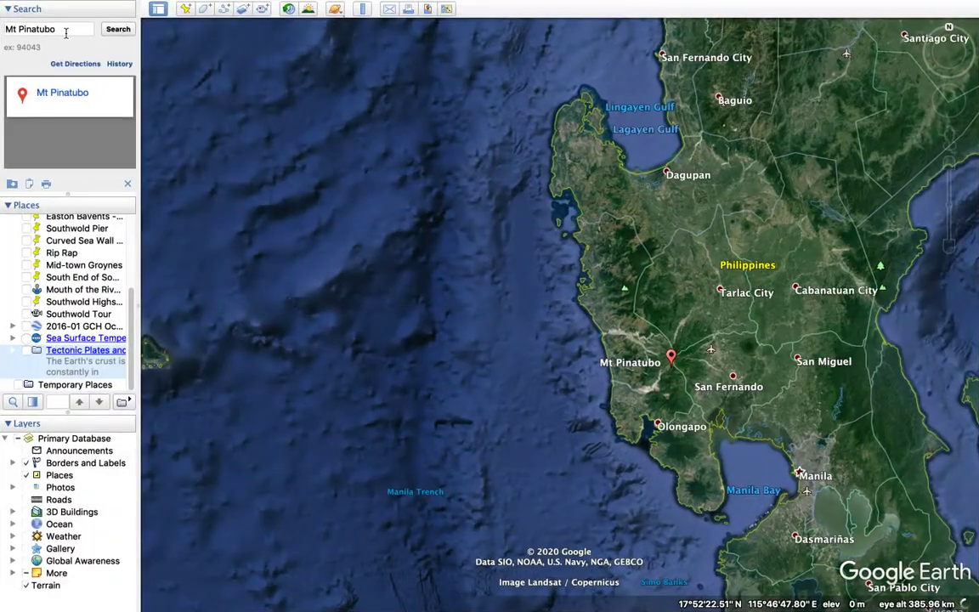
Search for UK to move the globe to the United Kingdom
{"action": "left_click_drag", "start_coordinate": [65, 33], "coordinate": [2, 34]}
{"action": "type", "text": "UK"}
{"action": "key", "text": "Return"}
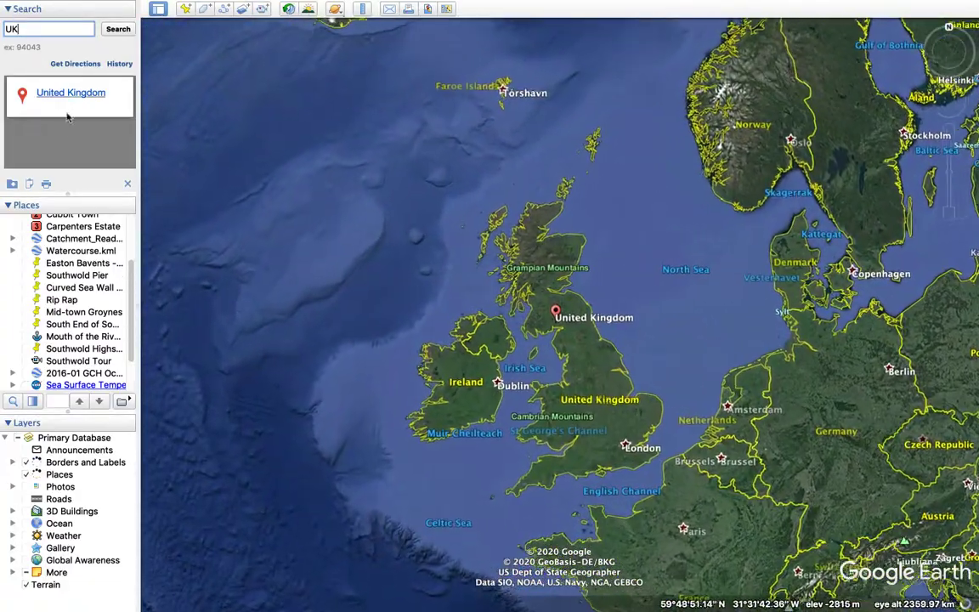
Add a new folder named "Hazard Hotspots" to My Places
{"action": "left_click_drag", "start_coordinate": [130, 302], "coordinate": [128, 239]}
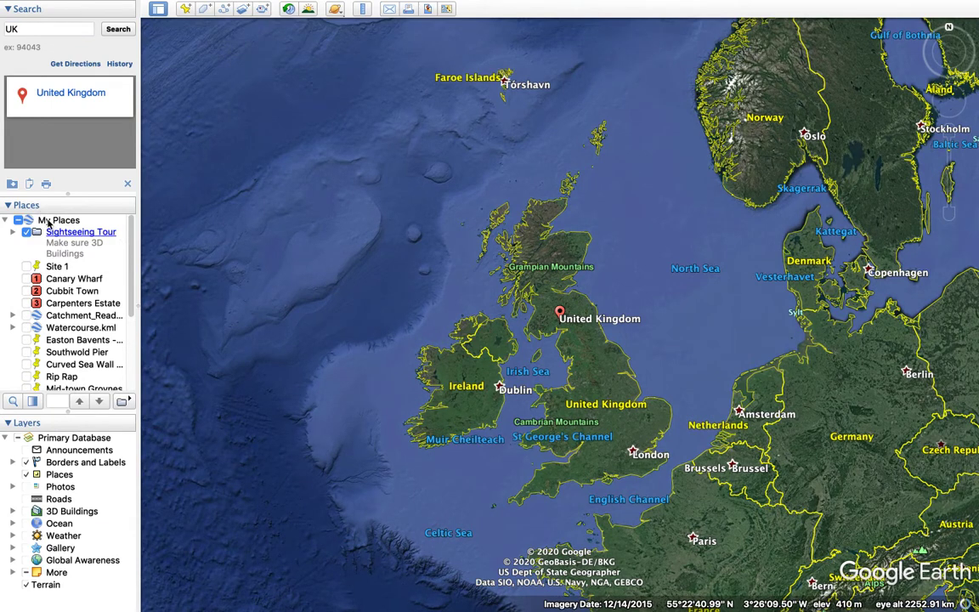
{"action": "right_click", "coordinate": [47, 220]}
{"action": "mouse_move", "coordinate": [82, 230]}
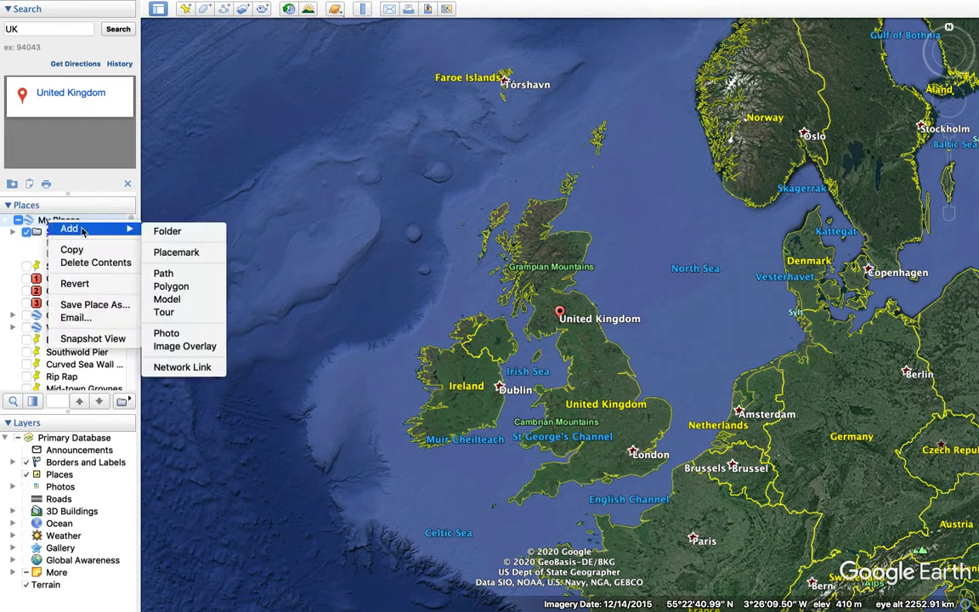
{"action": "left_click", "coordinate": [167, 231]}
{"action": "type", "text": "H"}
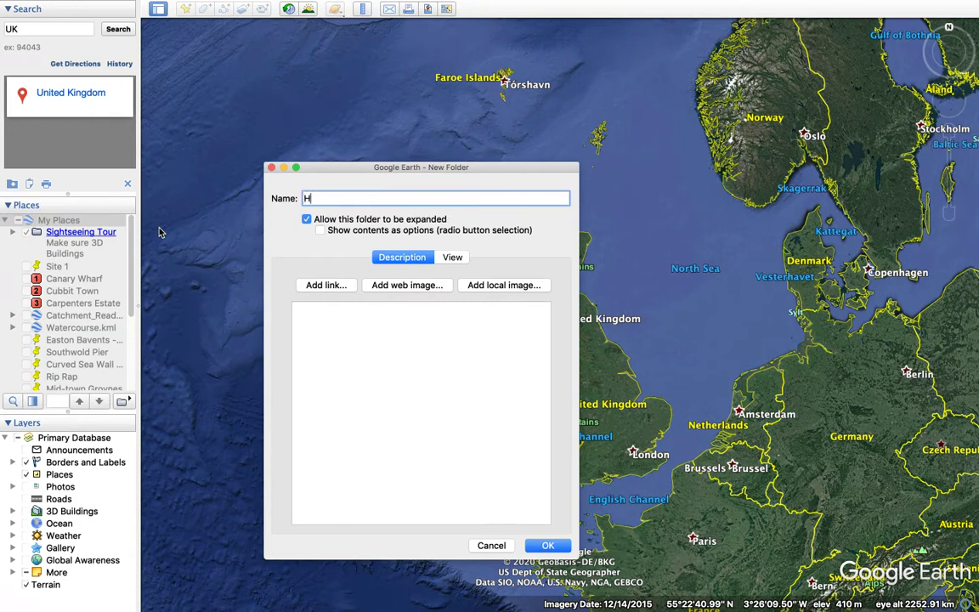
{"action": "type", "text": "zzard Hotspots"}
{"action": "left_click", "coordinate": [547, 545]}
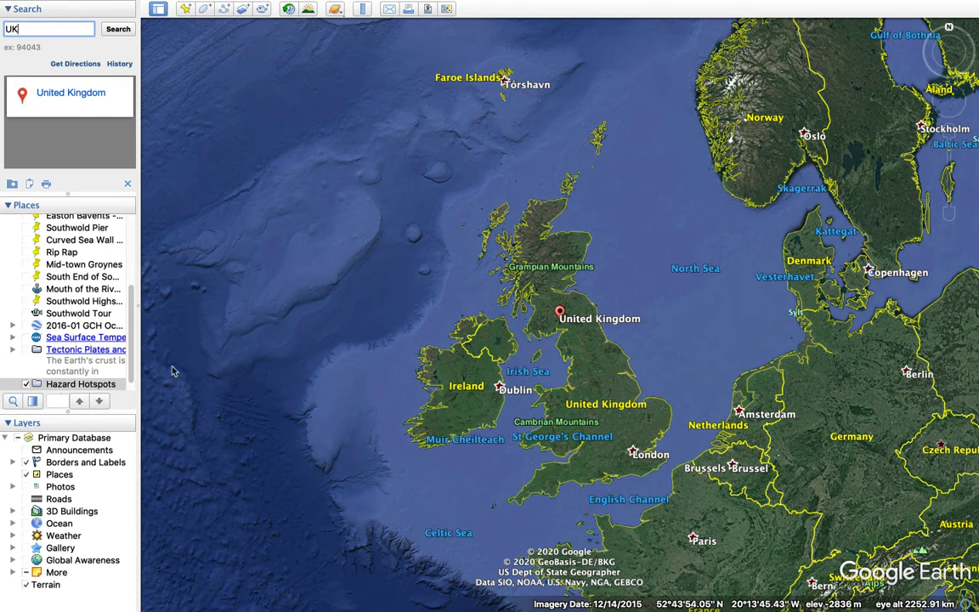
Save the Hazard Hotspots folder to the Desktop as a Kmz file named "Hazard Hotspots"
{"action": "left_click", "coordinate": [60, 387]}
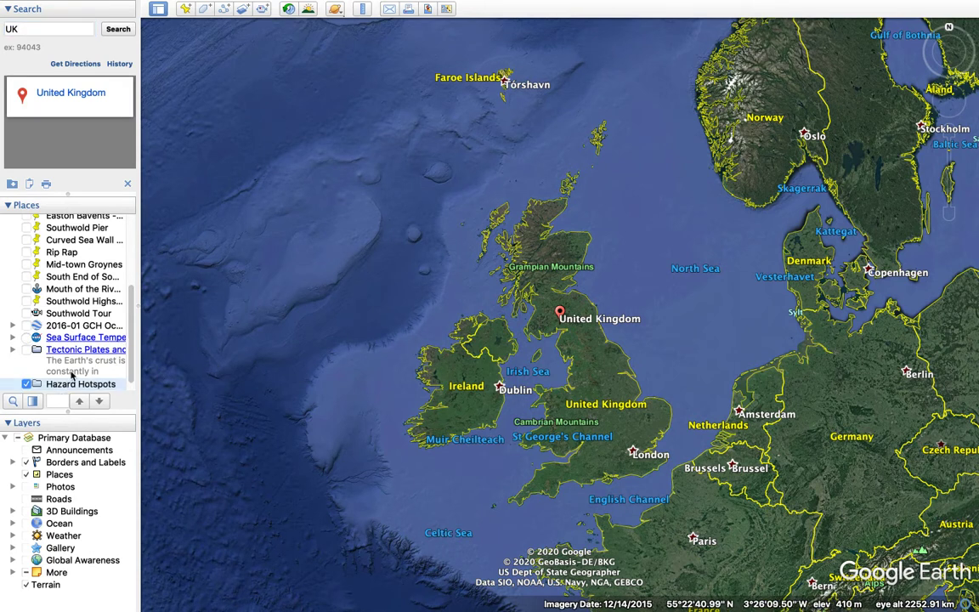
{"action": "right_click", "coordinate": [67, 388]}
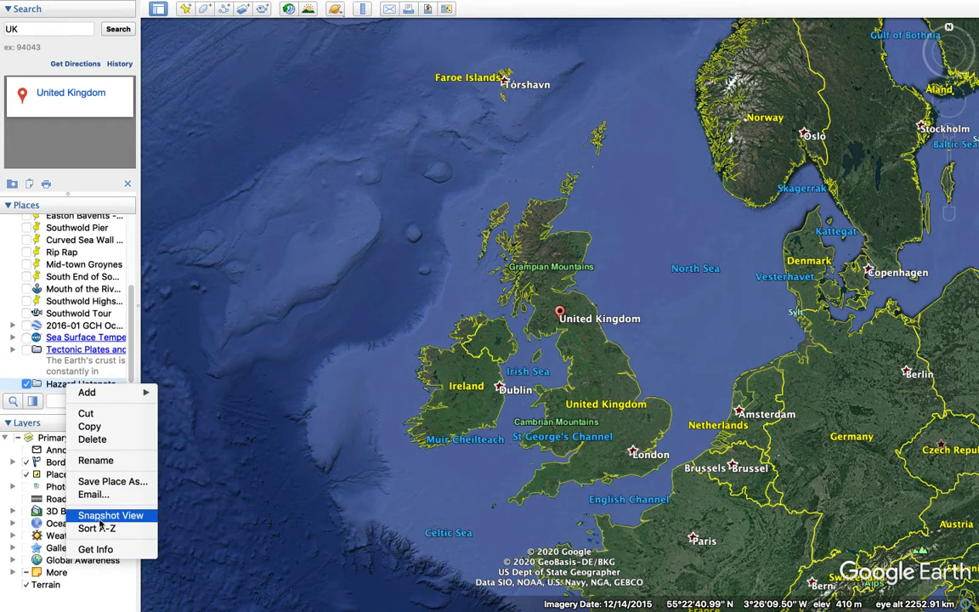
{"action": "left_click", "coordinate": [111, 482]}
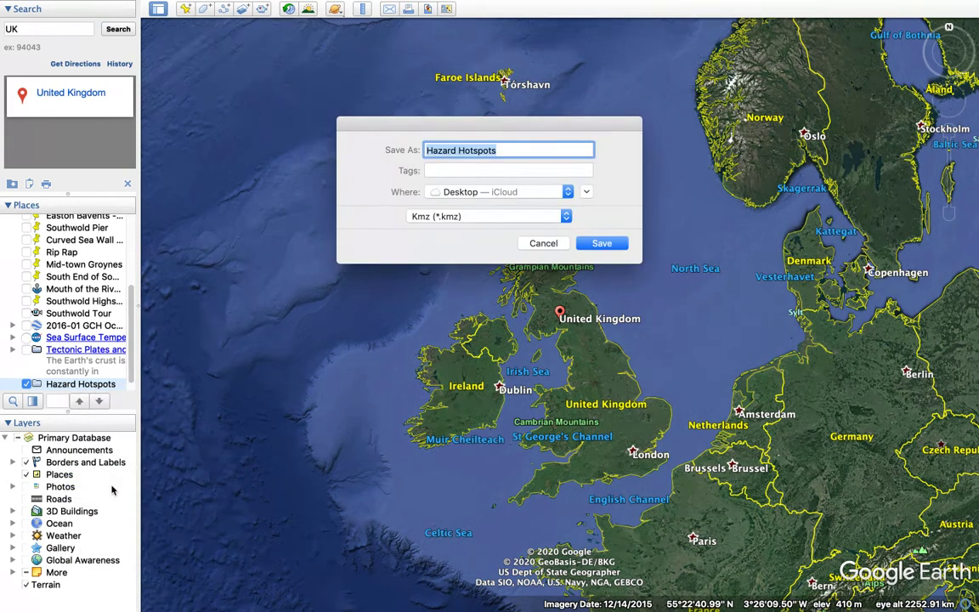
{"action": "left_click", "coordinate": [500, 193]}
{"action": "left_click", "coordinate": [500, 193]}
{"action": "left_click", "coordinate": [451, 220]}
{"action": "left_click", "coordinate": [456, 220]}
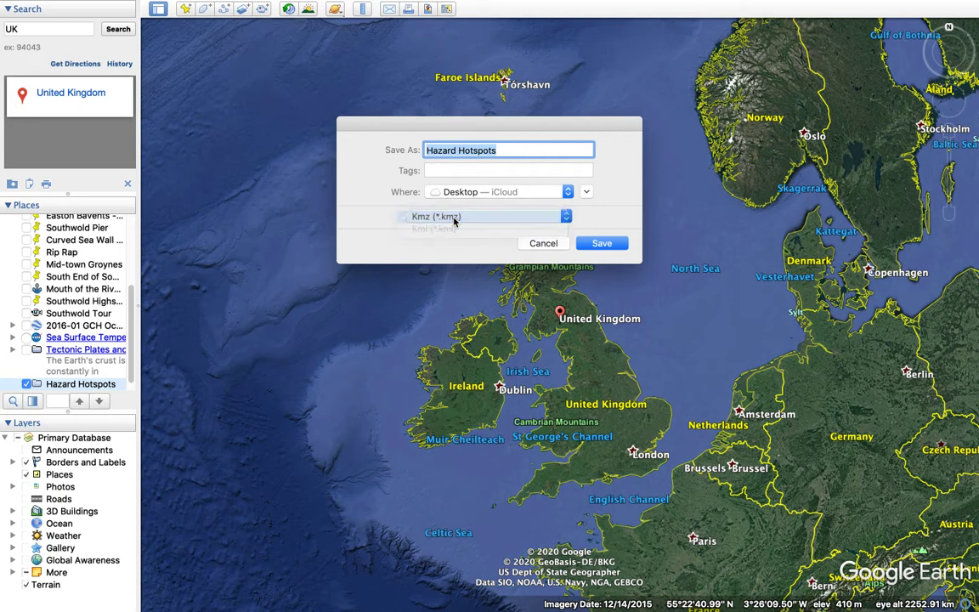
{"action": "left_click", "coordinate": [595, 244]}
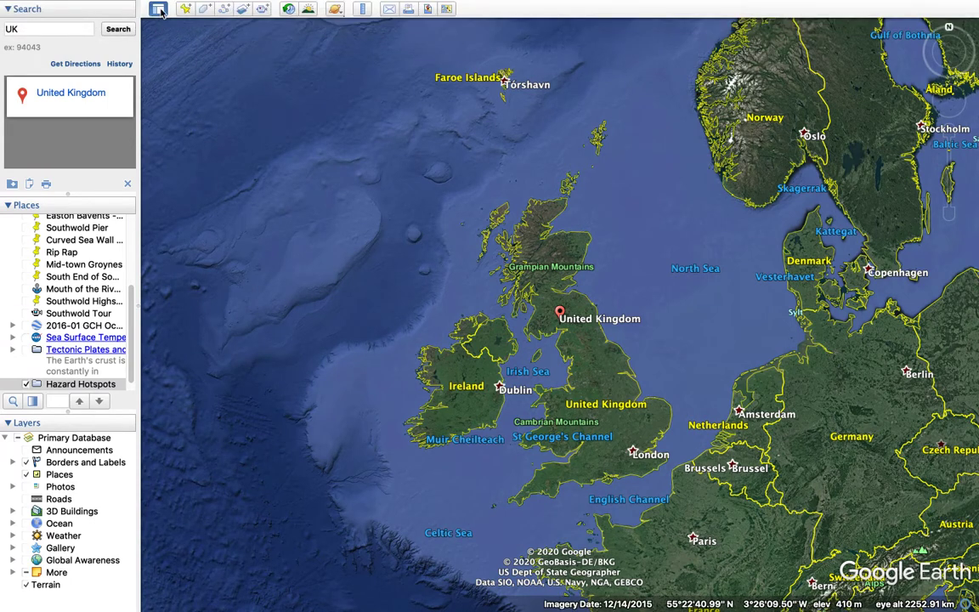
Hide the sidebar and show it again
{"action": "left_click", "coordinate": [158, 10]}
{"action": "left_click", "coordinate": [158, 10]}
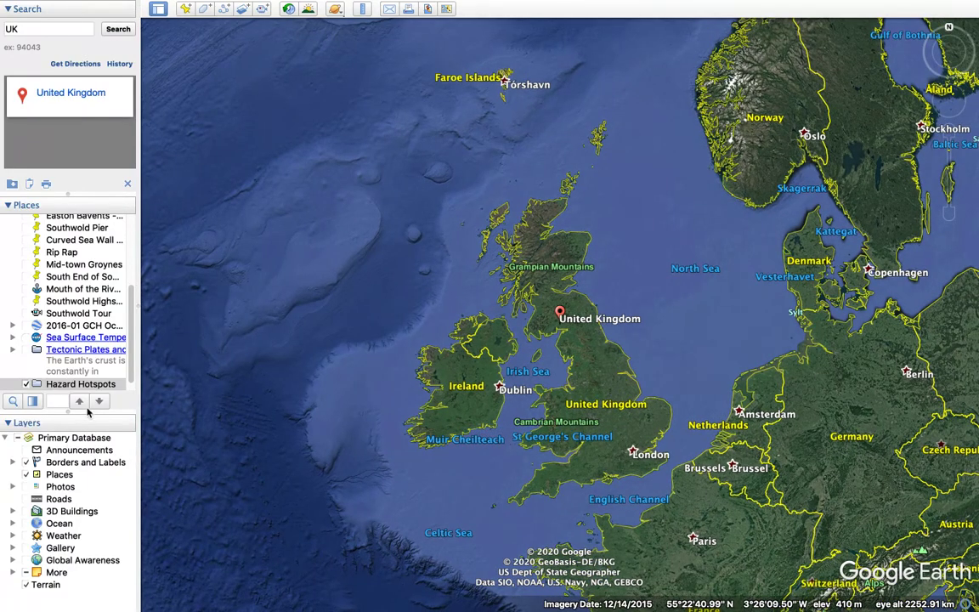
{"action": "scroll", "coordinate": [119, 298], "scroll_direction": "up", "scroll_amount": 5}
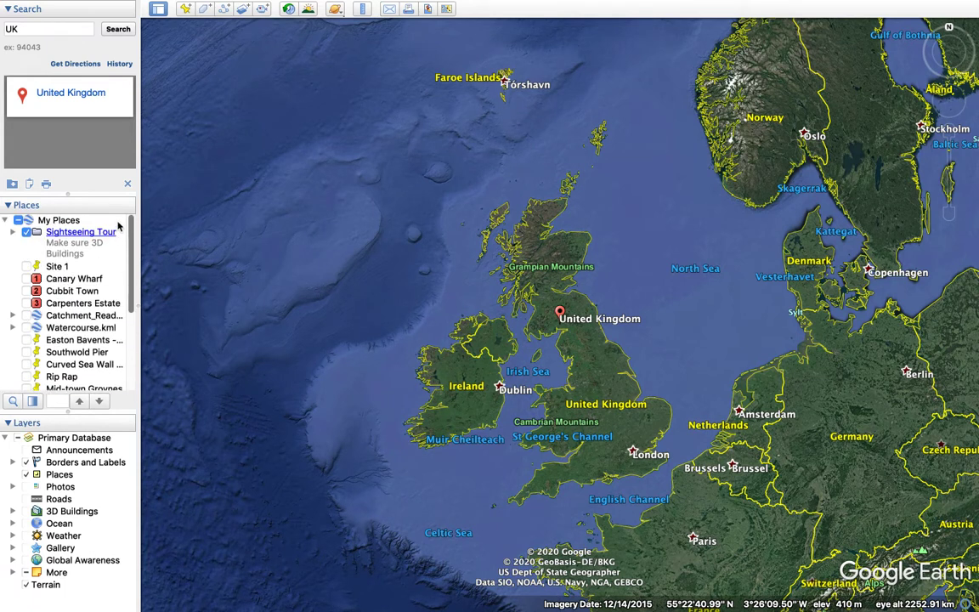
{"action": "mouse_move", "coordinate": [4, 3]}
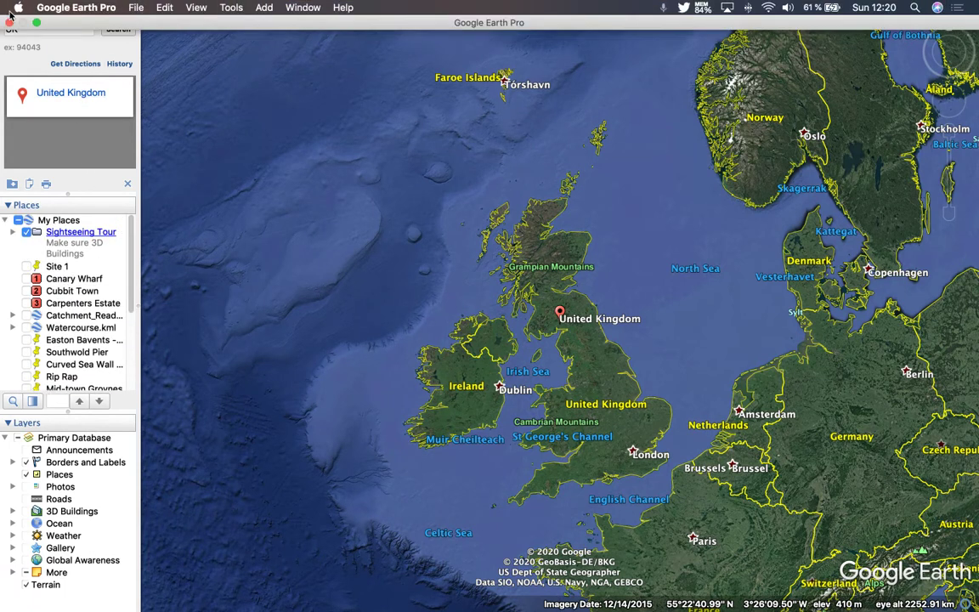
{"action": "left_click", "coordinate": [135, 7]}
{"action": "mouse_move", "coordinate": [41, 8]}
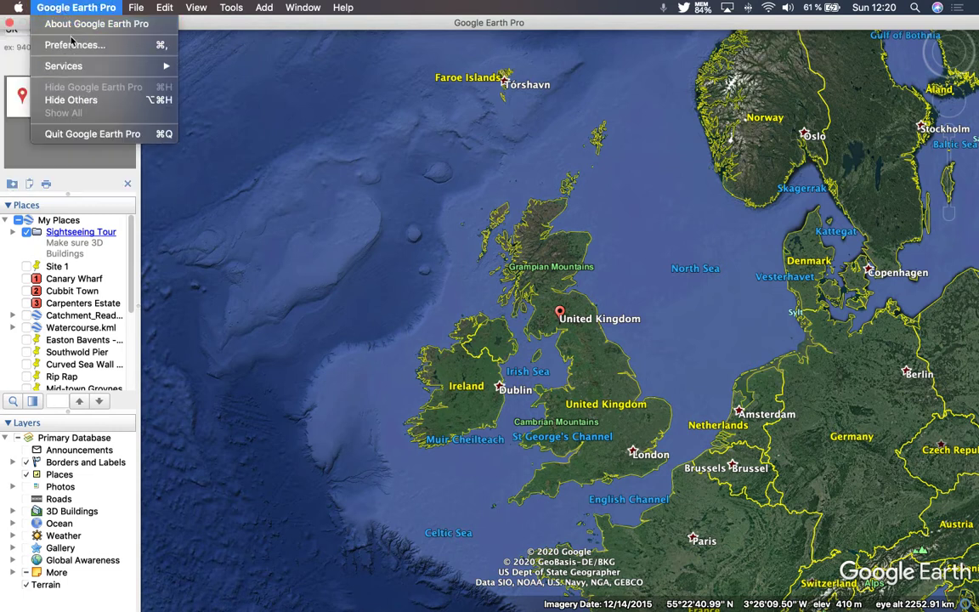
{"action": "mouse_move", "coordinate": [75, 66]}
{"action": "left_click", "coordinate": [293, 143]}
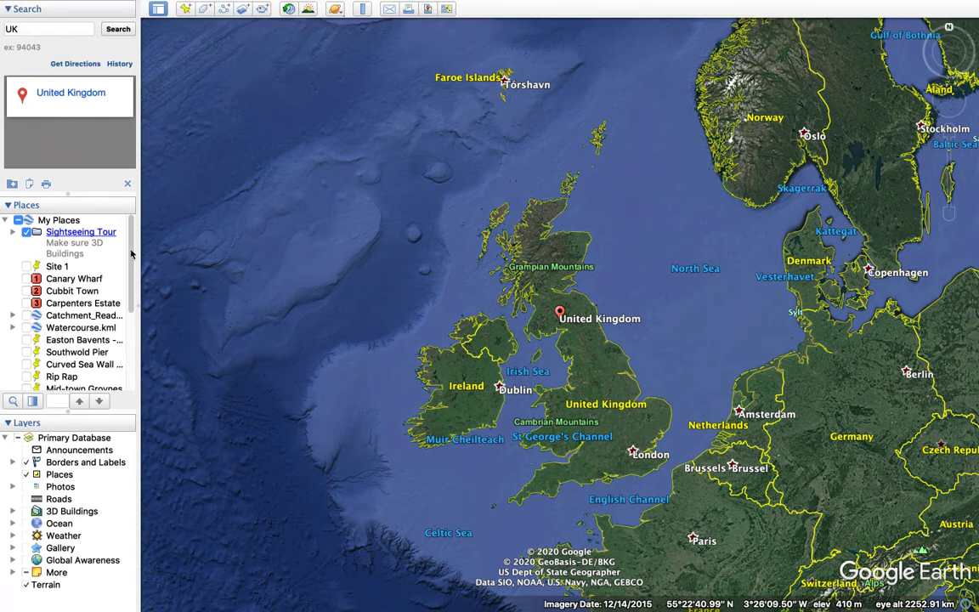
{"action": "scroll", "coordinate": [131, 254], "scroll_direction": "down", "scroll_amount": 5}
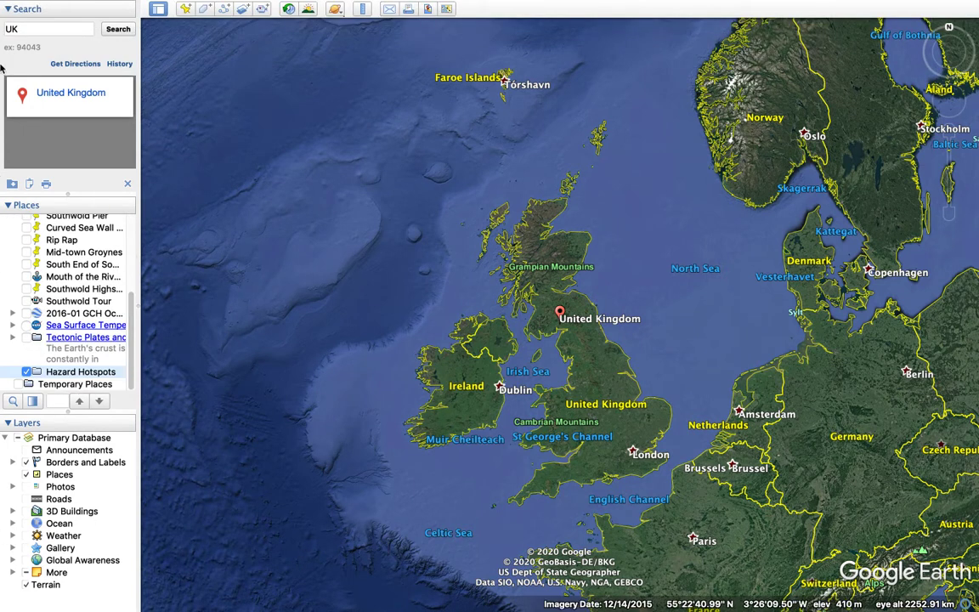
Search for Mt Pinatubo and fly to it using the suggested match
{"action": "left_click", "coordinate": [42, 28]}
{"action": "key", "text": "BackSpace"}
{"action": "key", "text": "BackSpace"}
{"action": "type", "text": "Mt"}
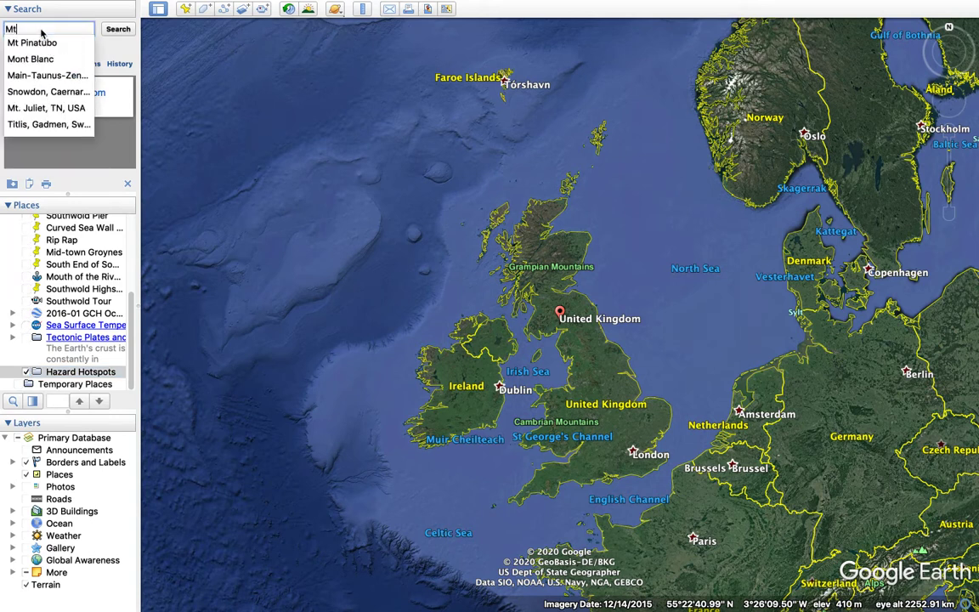
{"action": "key", "text": "Down"}
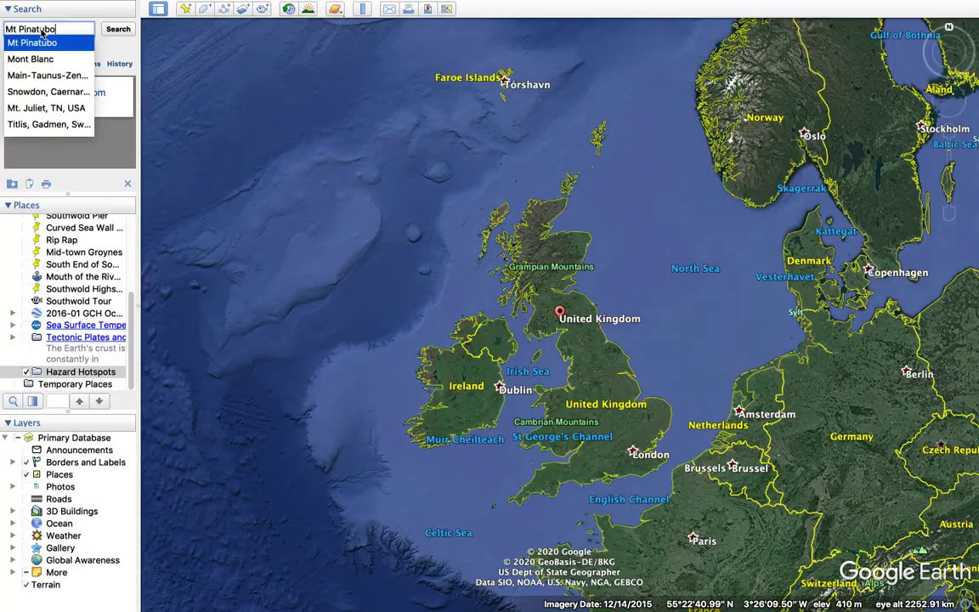
{"action": "key", "text": "Return"}
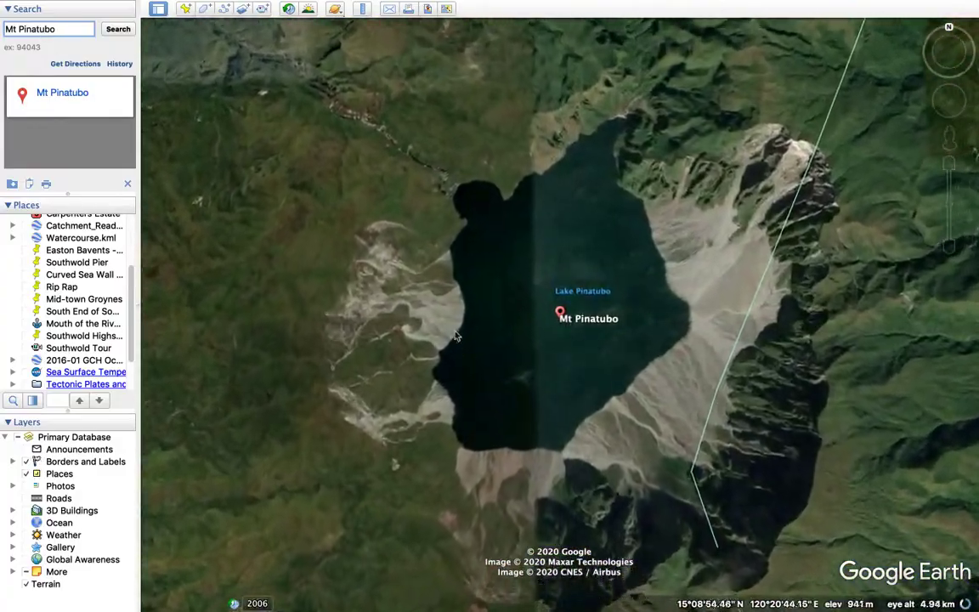
Examine Mt Pinatubo's crater lake and surrounding slopes in 3D from tilted and rotated viewpoints
{"action": "mouse_move", "coordinate": [950, 53]}
{"action": "left_click_drag", "start_coordinate": [949, 53], "coordinate": [964, 26]}
{"action": "middle_click_drag", "start_coordinate": [773, 373], "coordinate": [702, 427]}
{"action": "scroll", "coordinate": [703, 419], "scroll_direction": "up", "scroll_amount": 3}
{"action": "left_click_drag", "start_coordinate": [501, 396], "coordinate": [578, 239]}
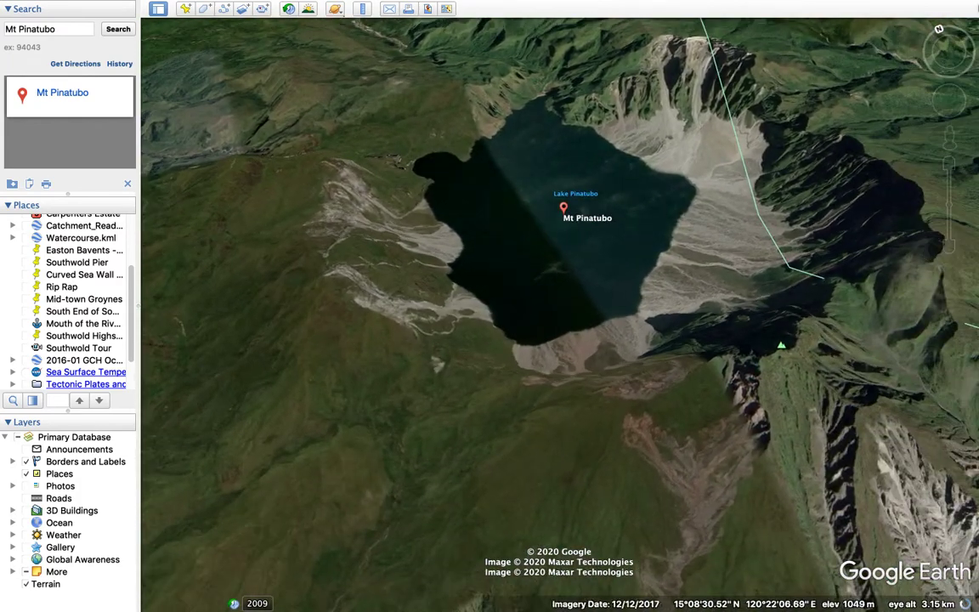
{"action": "left_click_drag", "start_coordinate": [952, 52], "coordinate": [976, 96]}
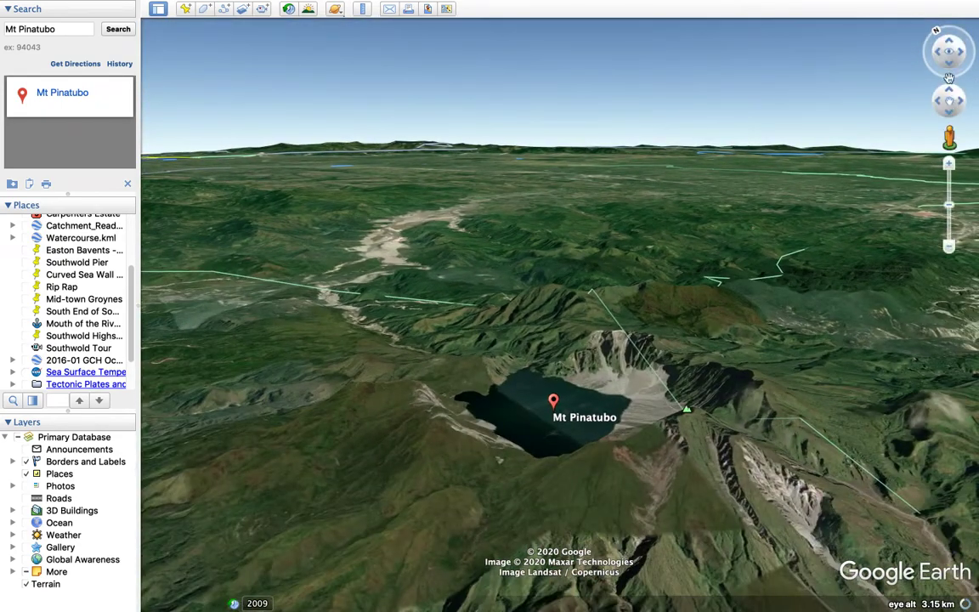
{"action": "left_click_drag", "start_coordinate": [949, 57], "coordinate": [951, 124]}
{"action": "middle_click_drag", "start_coordinate": [522, 317], "coordinate": [694, 261]}
{"action": "scroll", "coordinate": [692, 246], "scroll_direction": "down", "scroll_amount": 5}
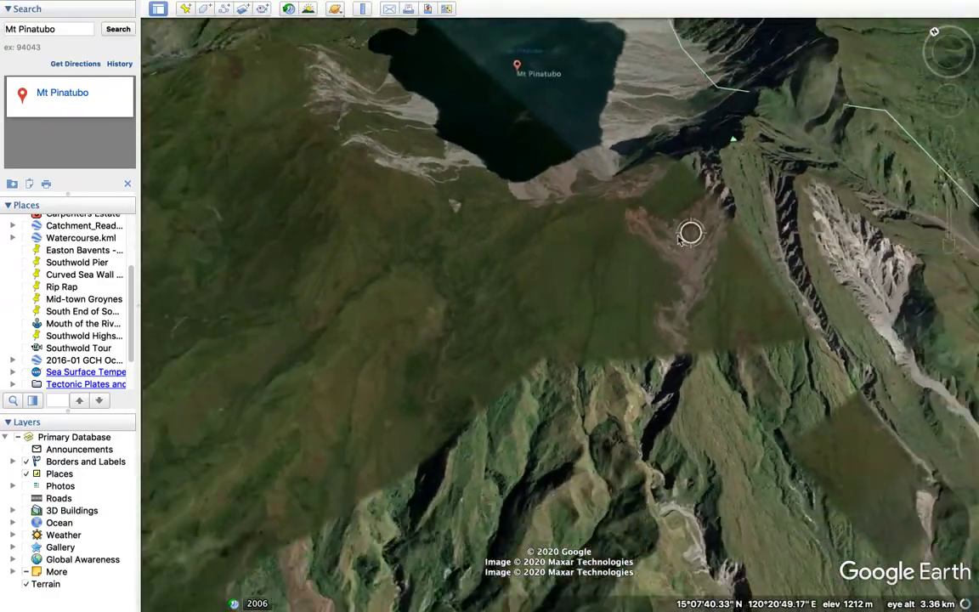
{"action": "scroll", "coordinate": [603, 235], "scroll_direction": "down", "scroll_amount": 3}
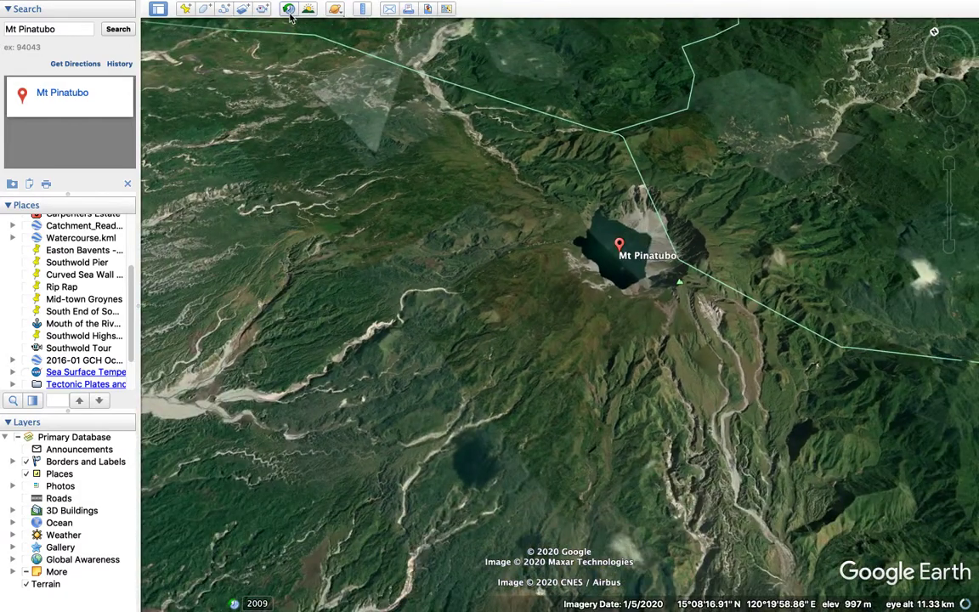
Compare historical imagery of Mt Pinatubo from 12/1991, 12/1992, 12/1994 and 10/2019, and return to the current imagery
{"action": "mouse_move", "coordinate": [291, 7]}
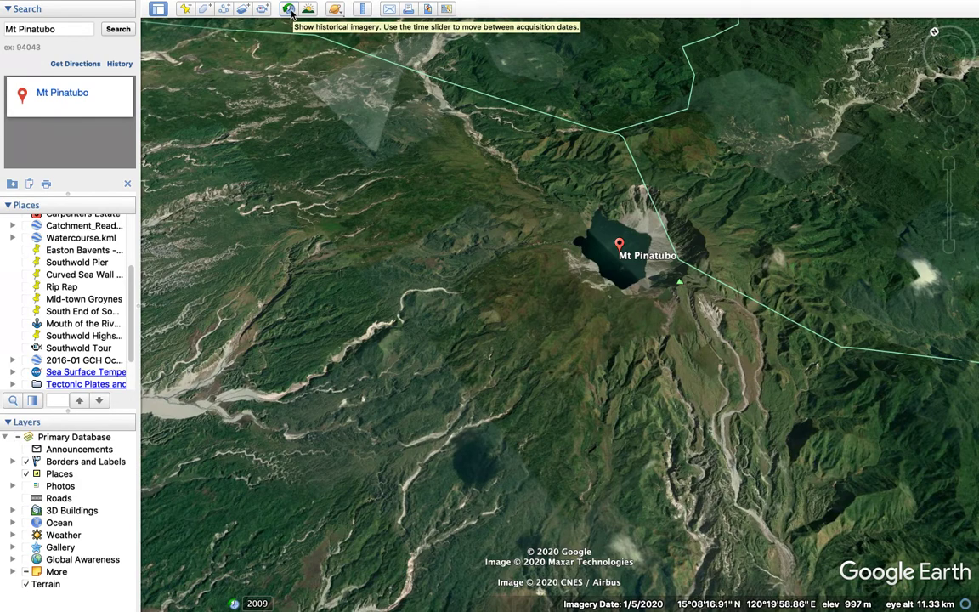
{"action": "left_click", "coordinate": [289, 9]}
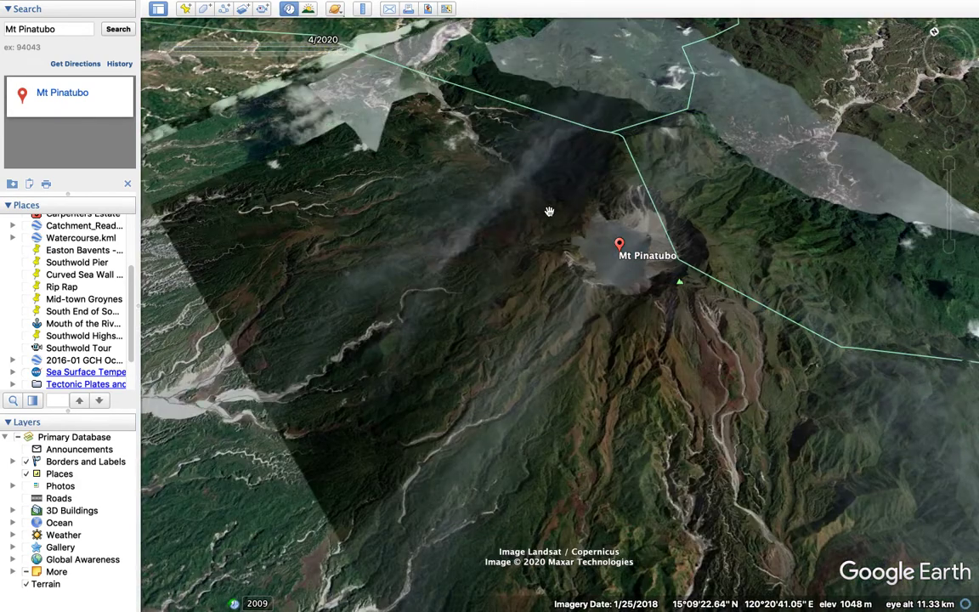
{"action": "scroll", "coordinate": [548, 206], "scroll_direction": "down", "scroll_amount": 5}
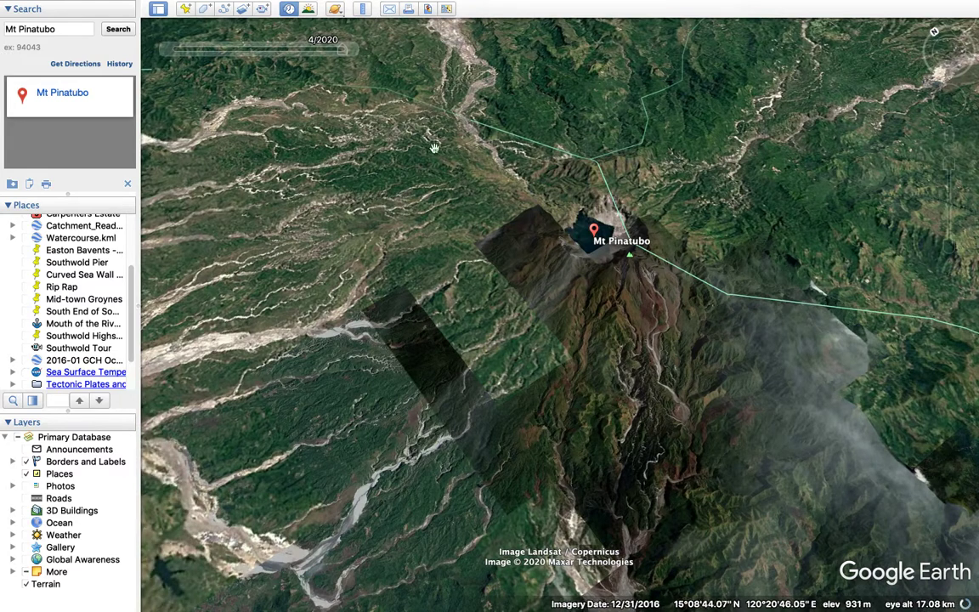
{"action": "left_click_drag", "start_coordinate": [343, 49], "coordinate": [210, 51]}
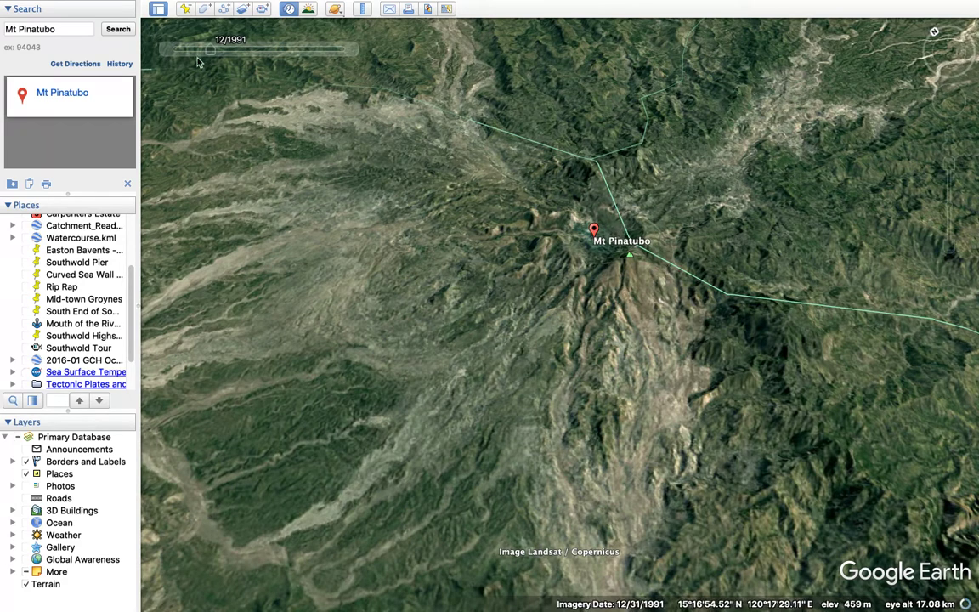
{"action": "mouse_move", "coordinate": [213, 52]}
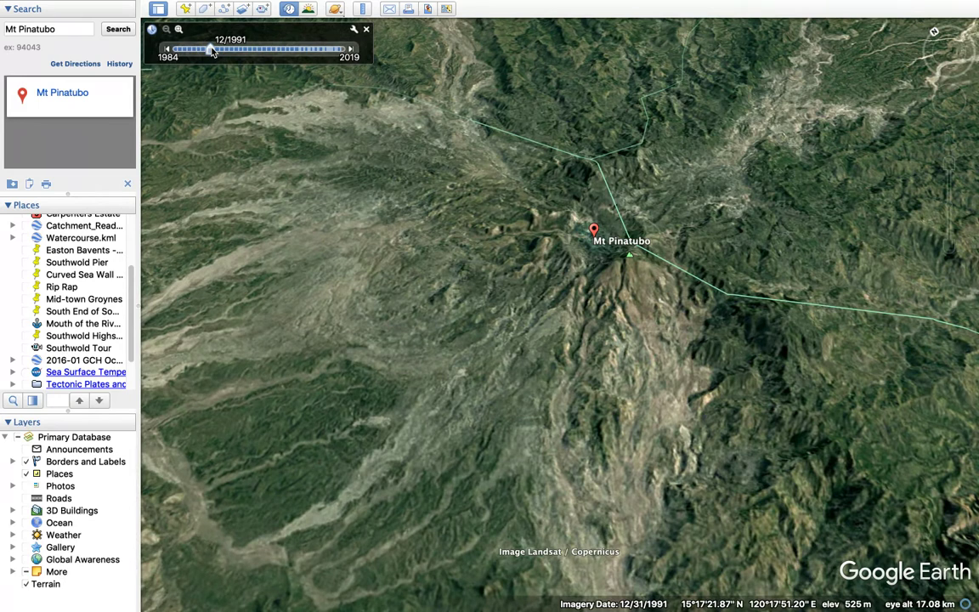
{"action": "left_click_drag", "start_coordinate": [215, 53], "coordinate": [228, 51]}
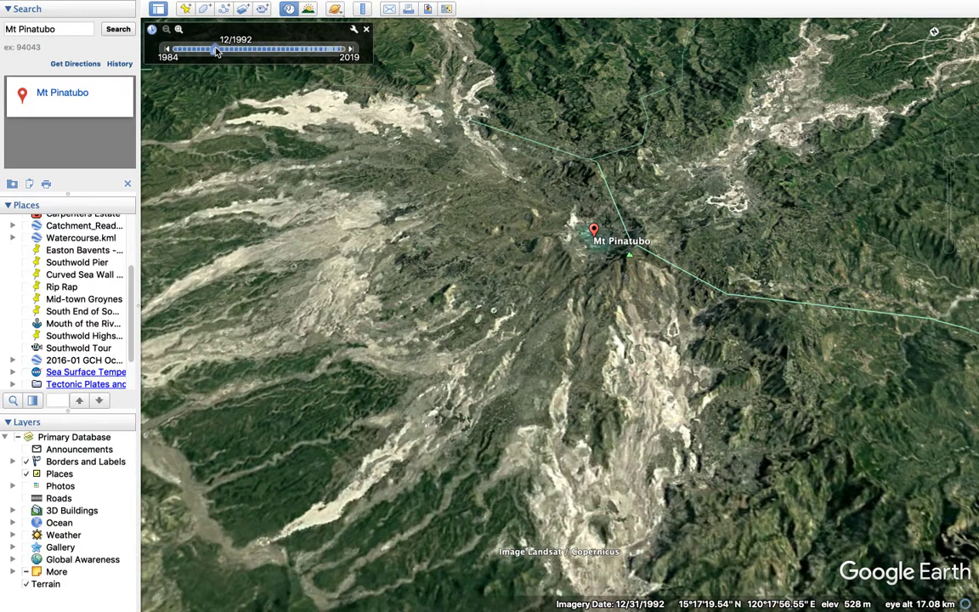
{"action": "left_click_drag", "start_coordinate": [218, 51], "coordinate": [218, 53]}
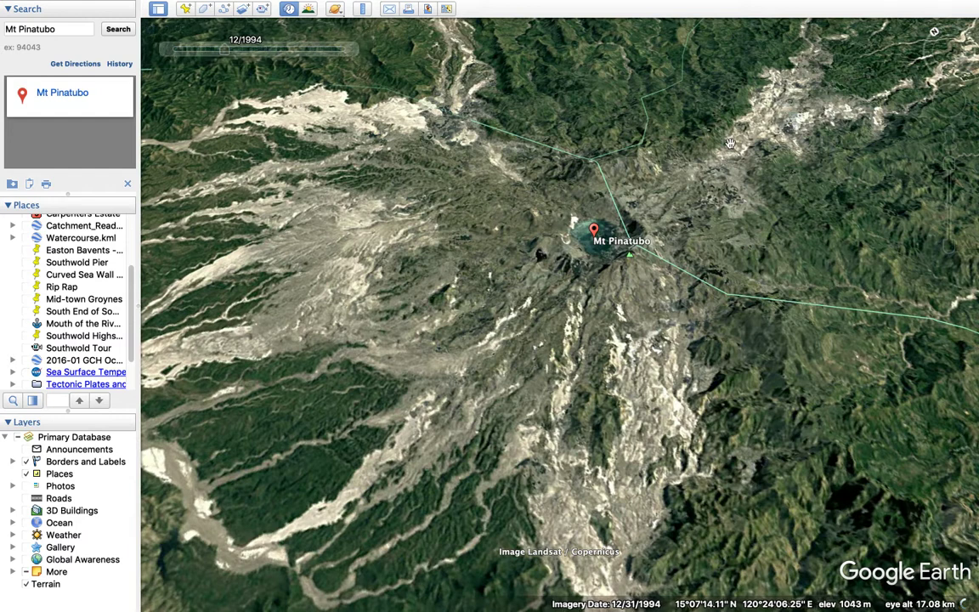
{"action": "left_click_drag", "start_coordinate": [223, 51], "coordinate": [322, 53]}
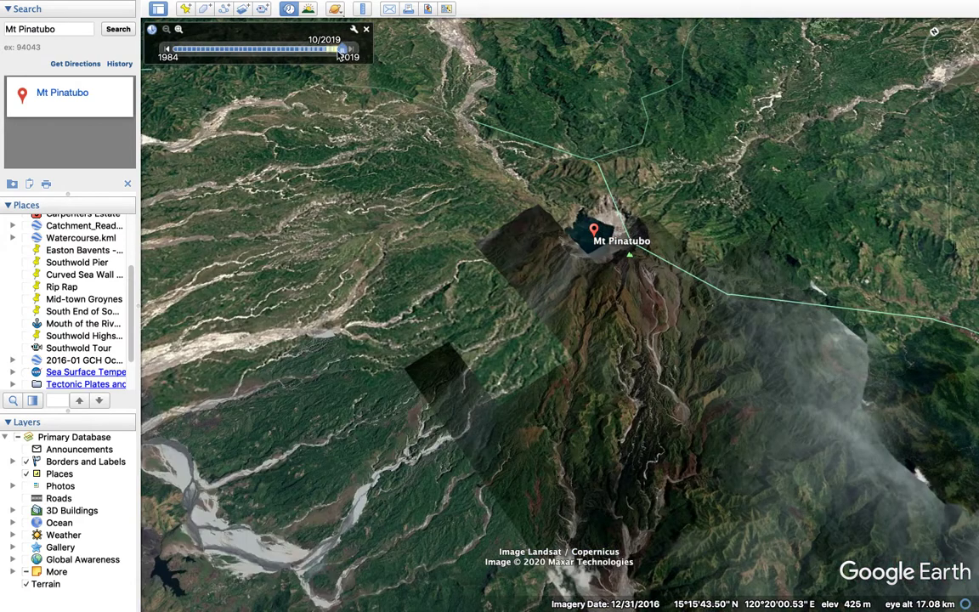
{"action": "left_click", "coordinate": [292, 9]}
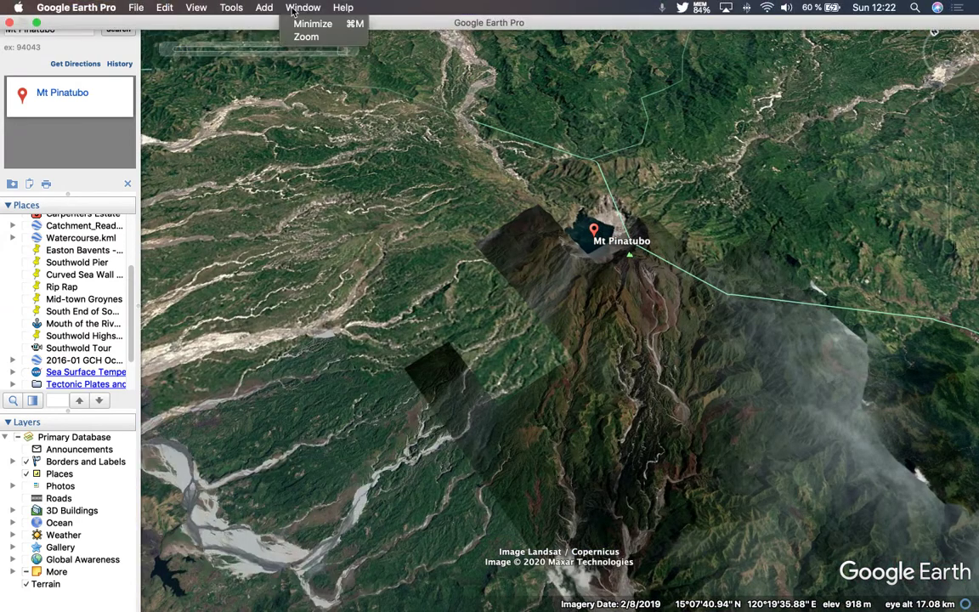
{"action": "left_click", "coordinate": [431, 153]}
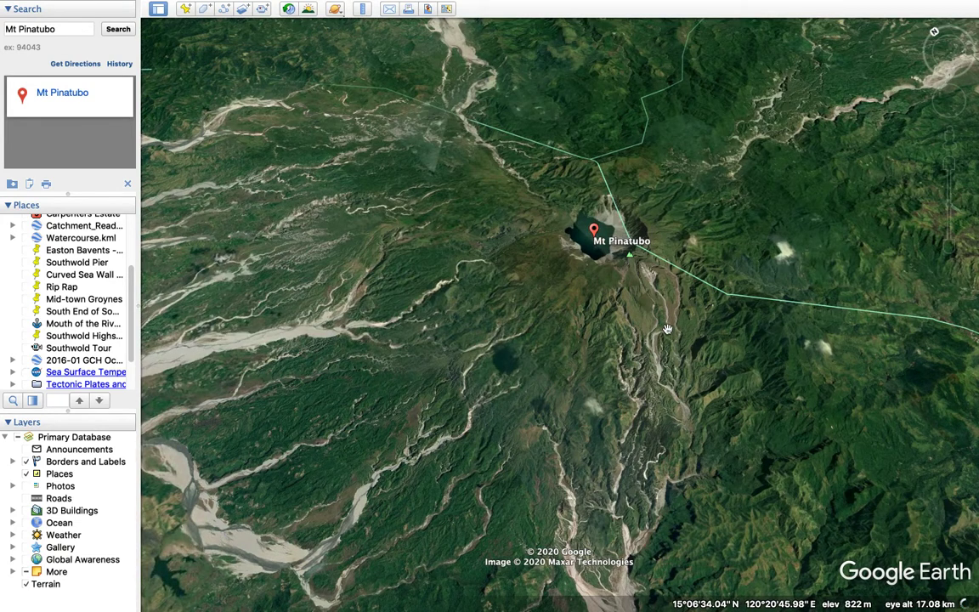
Examine the sediment-filled river valleys running from Mt Pinatubo's slopes down to the coast
{"action": "left_click_drag", "start_coordinate": [520, 325], "coordinate": [584, 323]}
{"action": "left_click_drag", "start_coordinate": [453, 350], "coordinate": [593, 321]}
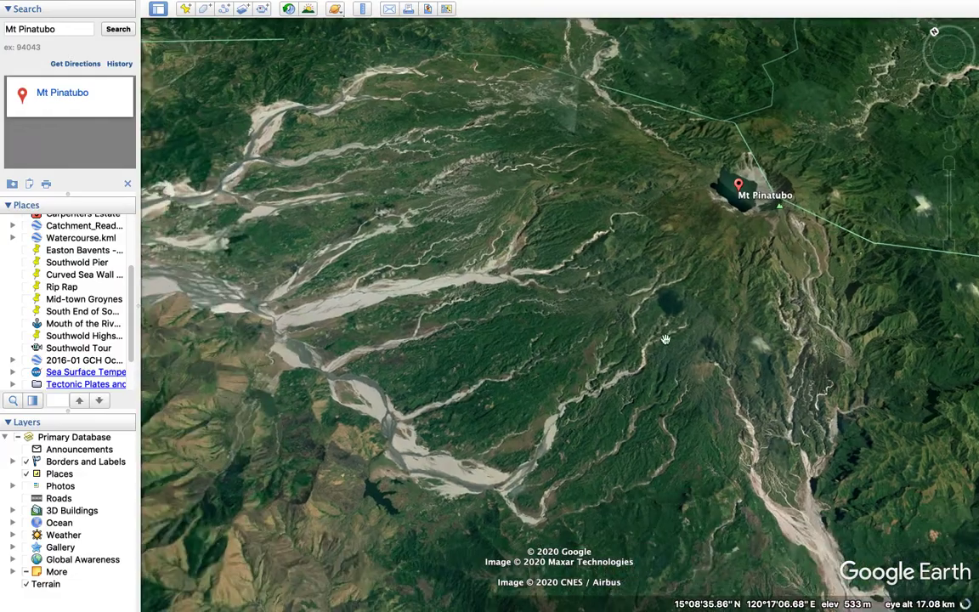
{"action": "scroll", "coordinate": [559, 330], "scroll_direction": "up", "scroll_amount": 5}
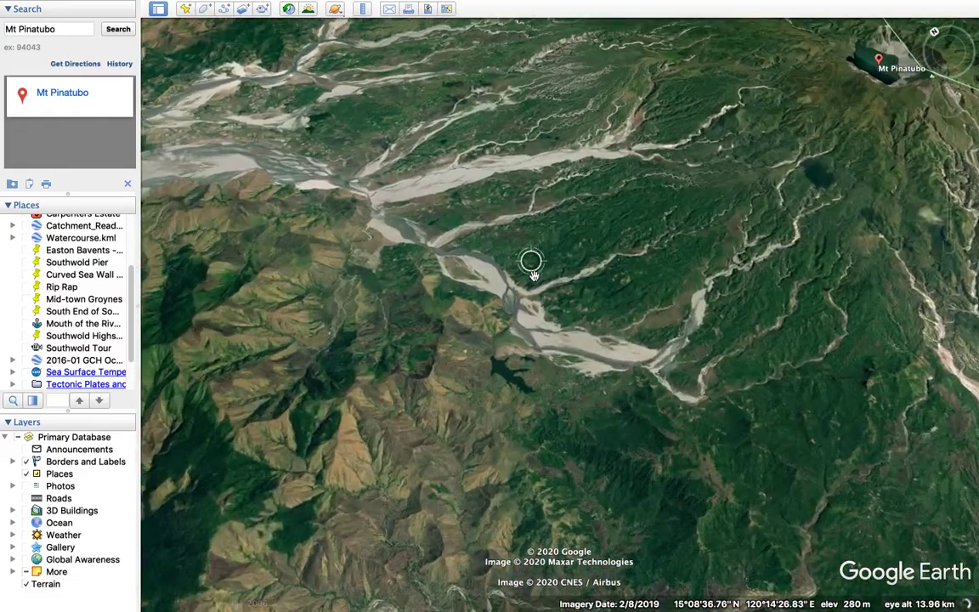
{"action": "scroll", "coordinate": [565, 274], "scroll_direction": "down", "scroll_amount": 8}
{"action": "scroll", "coordinate": [740, 423], "scroll_direction": "down", "scroll_amount": 3}
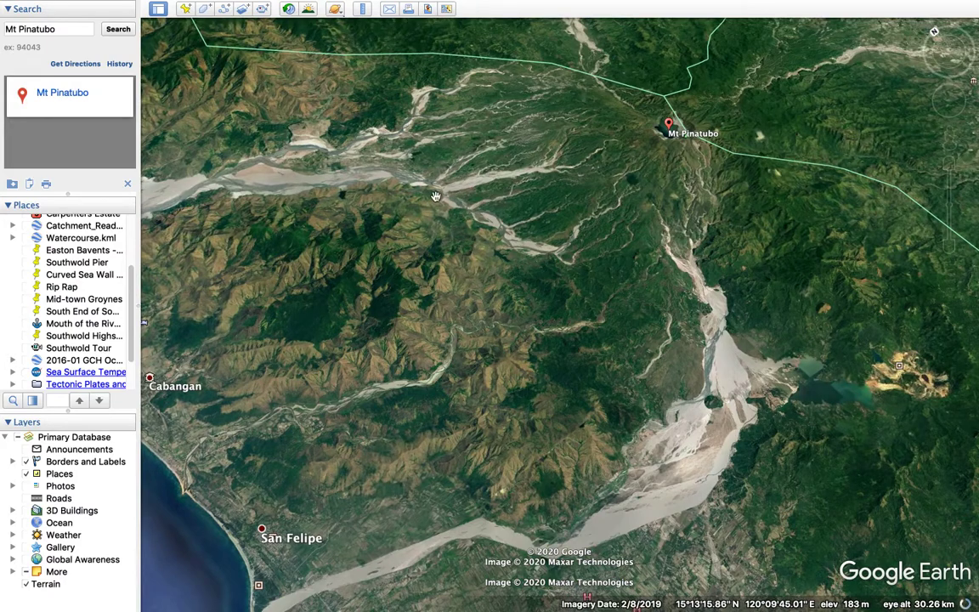
{"action": "scroll", "coordinate": [616, 247], "scroll_direction": "up", "scroll_amount": 2}
{"action": "scroll", "coordinate": [617, 252], "scroll_direction": "down", "scroll_amount": 5}
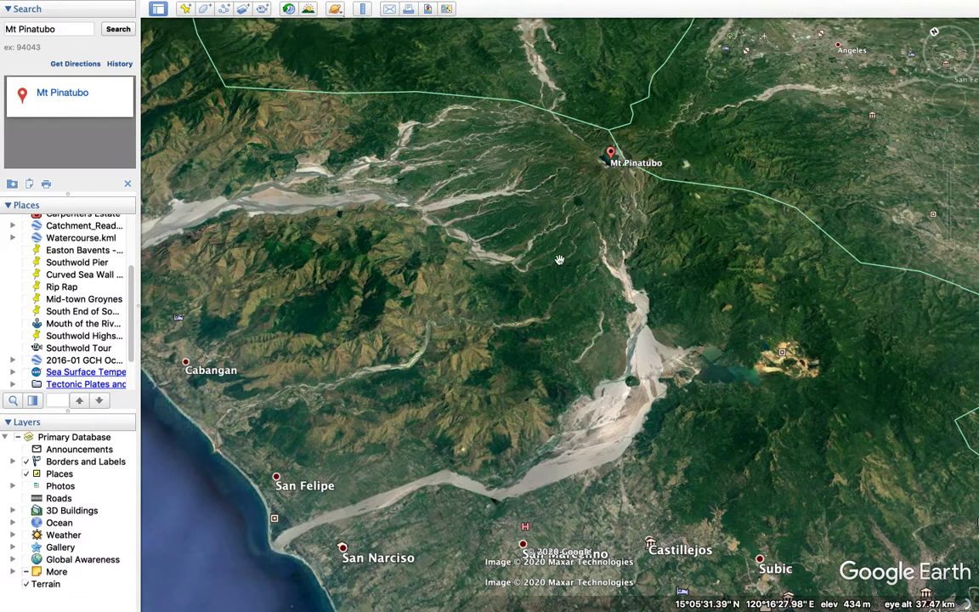
{"action": "left_click_drag", "start_coordinate": [640, 215], "coordinate": [605, 283]}
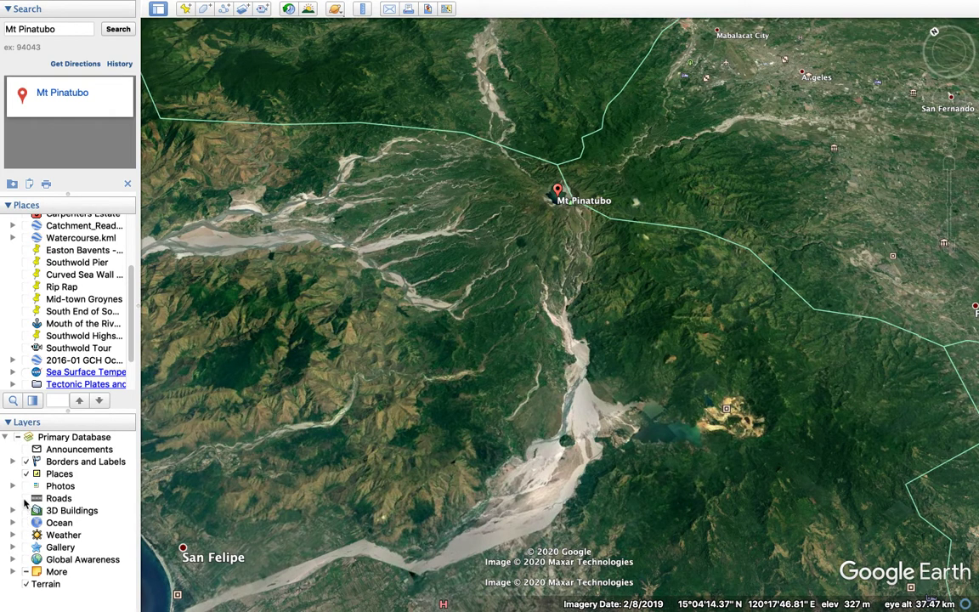
Turn on the Roads layer and inspect the roads and towns around Mt Pinatubo
{"action": "left_click", "coordinate": [25, 499]}
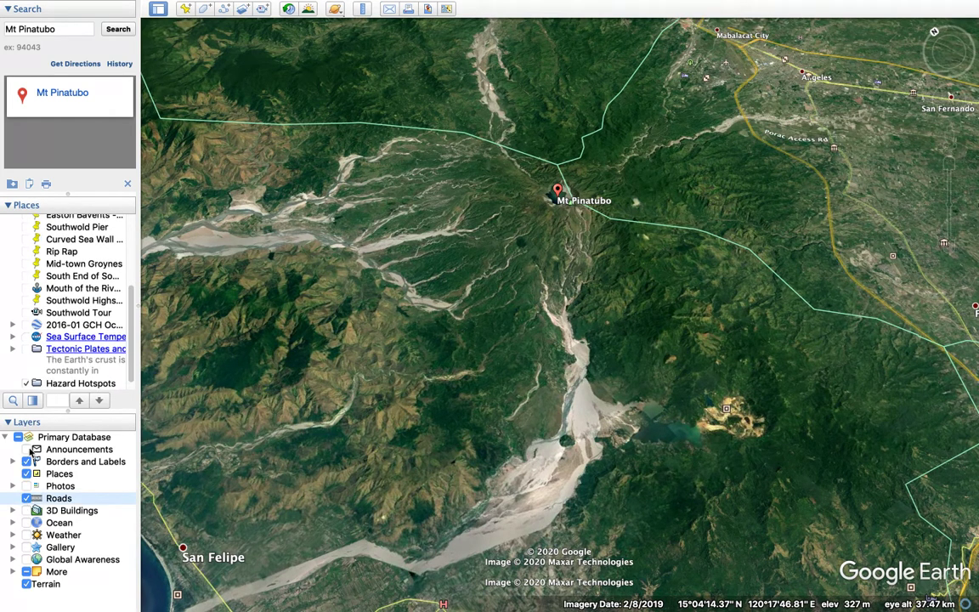
{"action": "scroll", "coordinate": [509, 374], "scroll_direction": "up", "scroll_amount": 3}
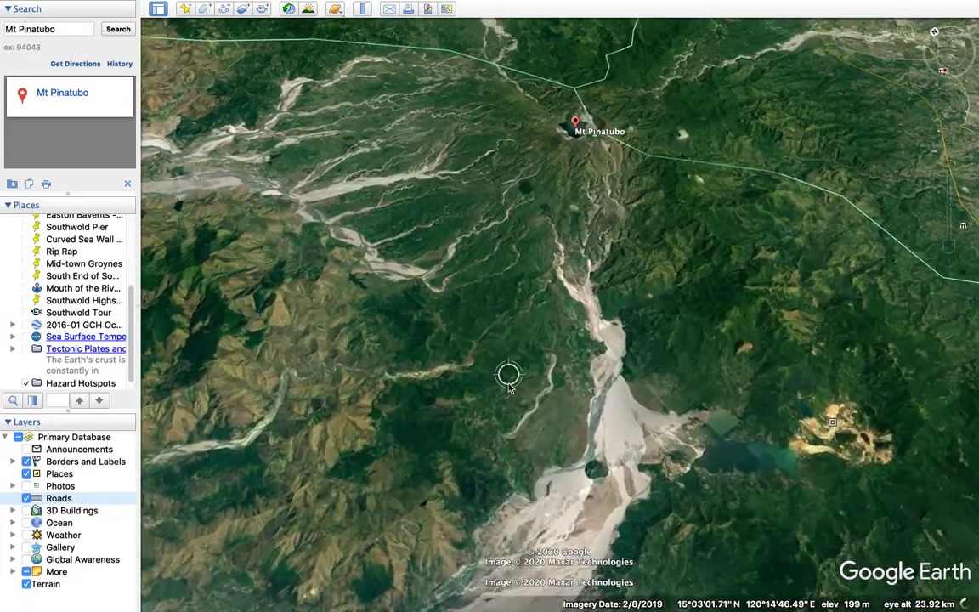
{"action": "scroll", "coordinate": [509, 374], "scroll_direction": "down", "scroll_amount": 5}
{"action": "left_click_drag", "start_coordinate": [446, 389], "coordinate": [474, 423]}
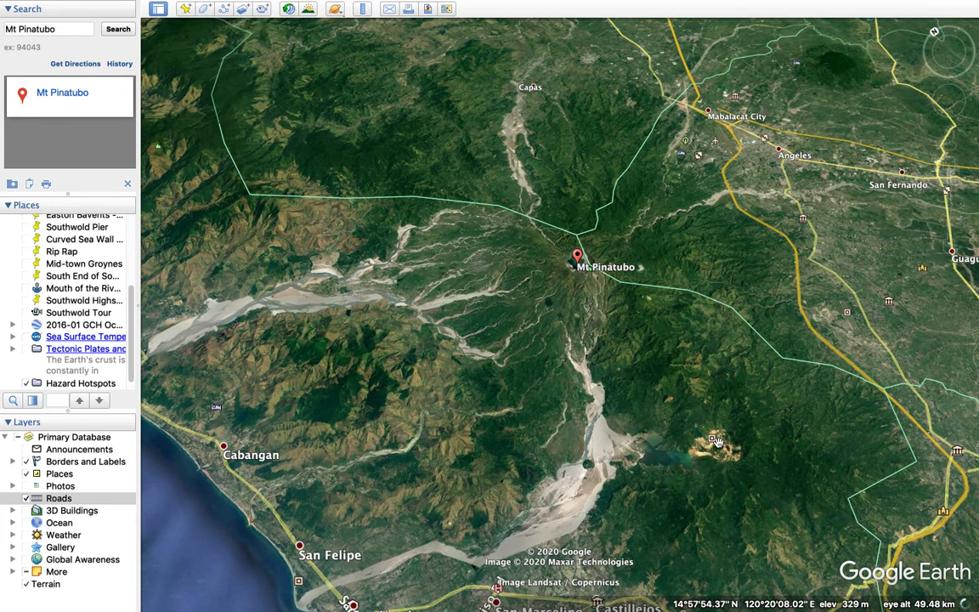
{"action": "left_click_drag", "start_coordinate": [449, 341], "coordinate": [510, 214]}
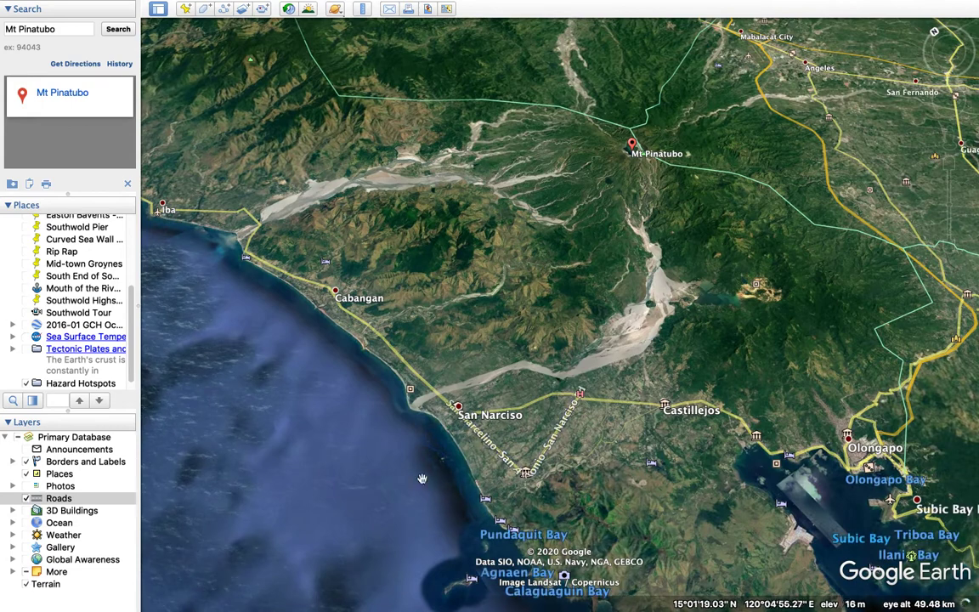
{"action": "left_click_drag", "start_coordinate": [626, 292], "coordinate": [561, 355]}
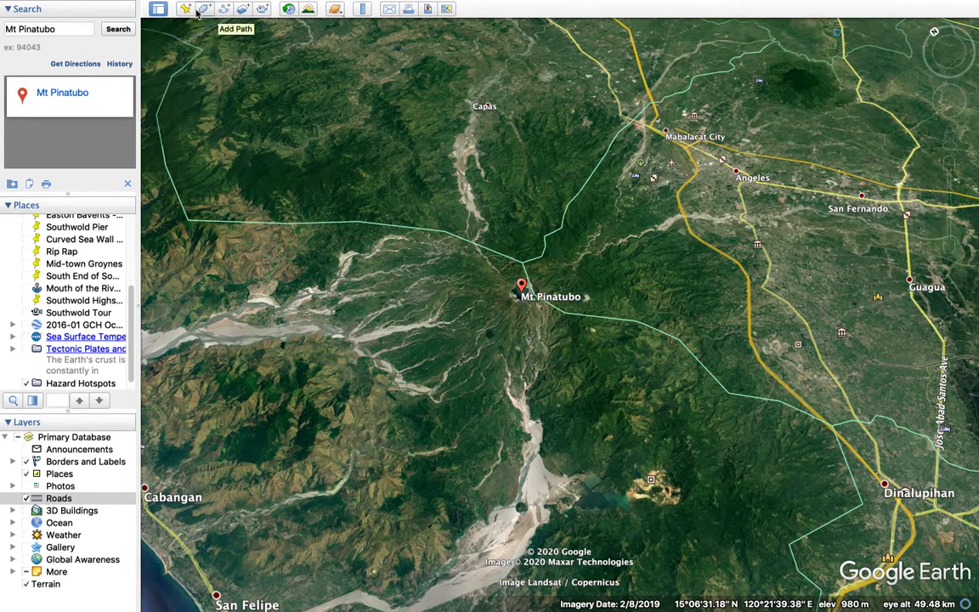
Add a new placemark with the volcano icon beside the Mt Pinatubo crater, keeping the default name
{"action": "left_click", "coordinate": [182, 10]}
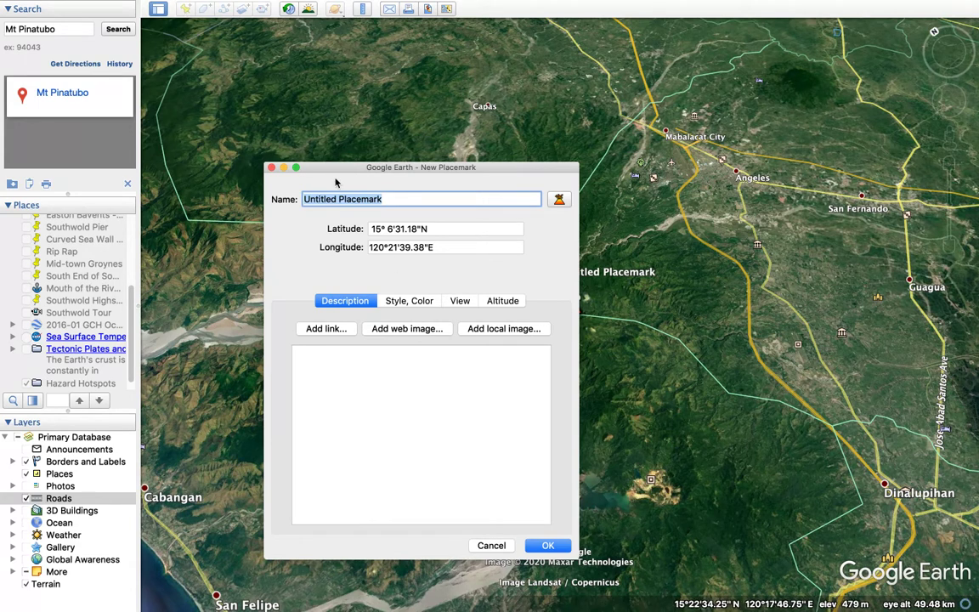
{"action": "left_click_drag", "start_coordinate": [335, 169], "coordinate": [194, 71]}
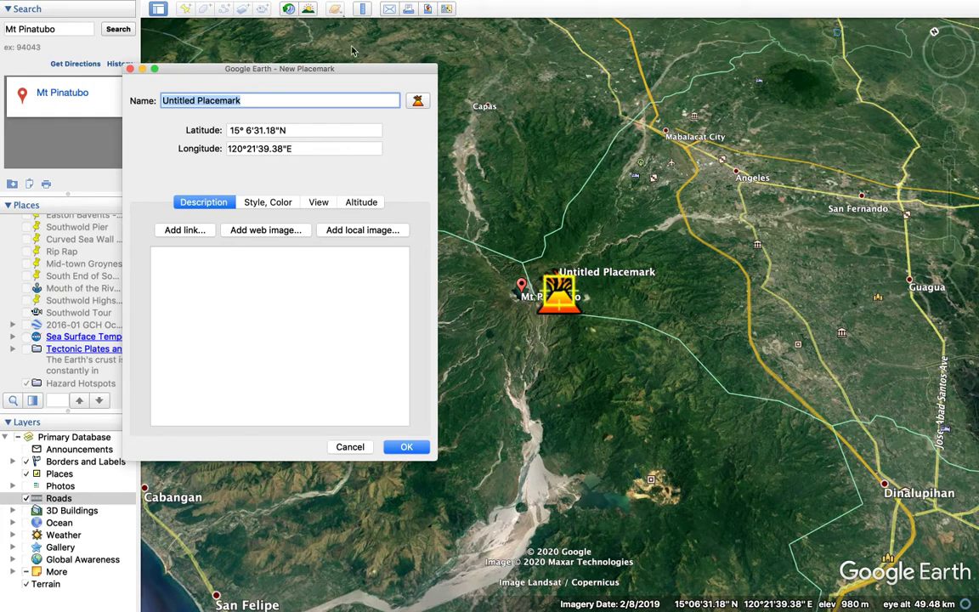
{"action": "left_click_drag", "start_coordinate": [555, 285], "coordinate": [525, 275]}
{"action": "left_click", "coordinate": [407, 447]}
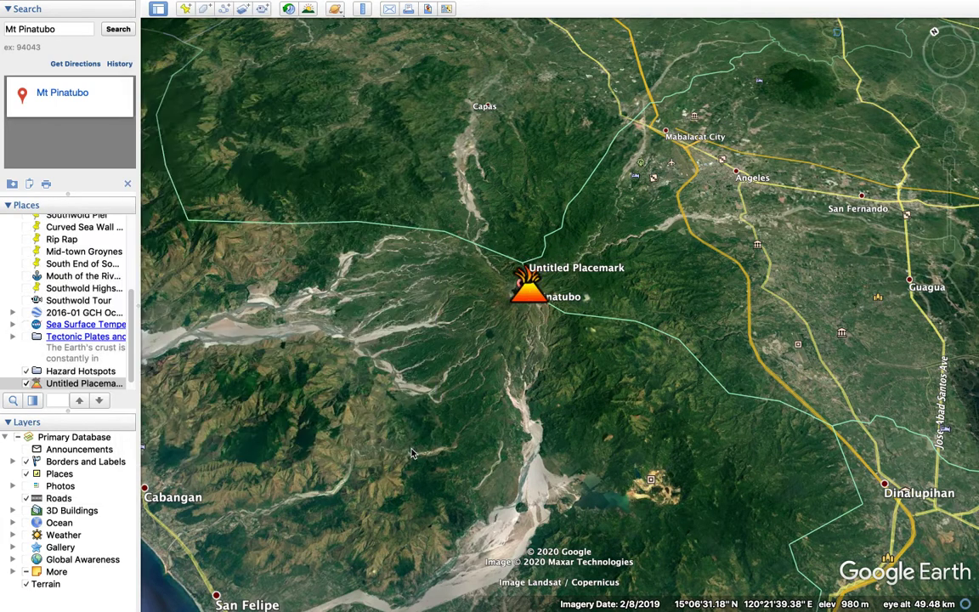
{"action": "left_click_drag", "start_coordinate": [504, 310], "coordinate": [365, 383]}
{"action": "double_click", "coordinate": [84, 383]}
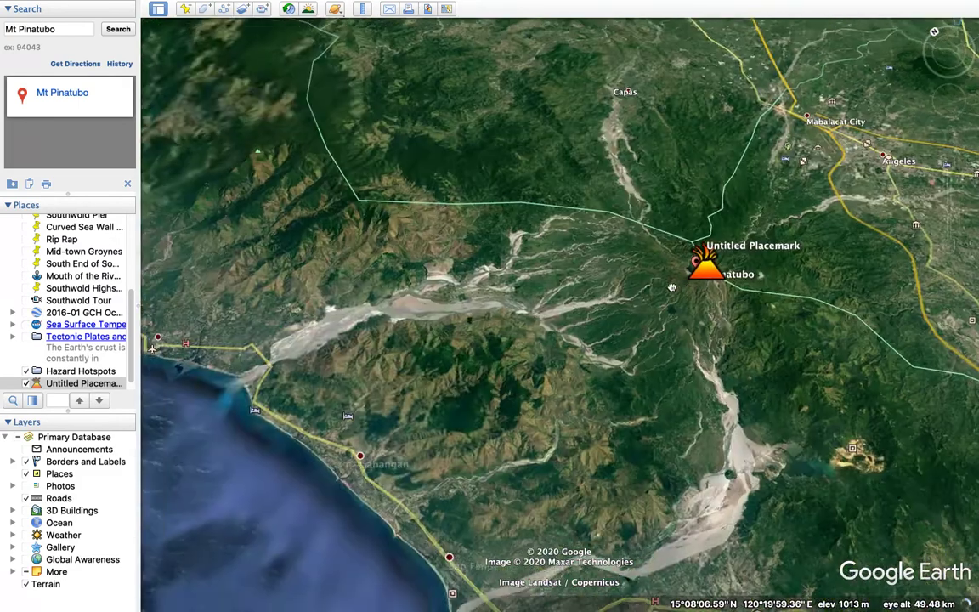
{"action": "scroll", "coordinate": [113, 358], "scroll_direction": "down", "scroll_amount": 1}
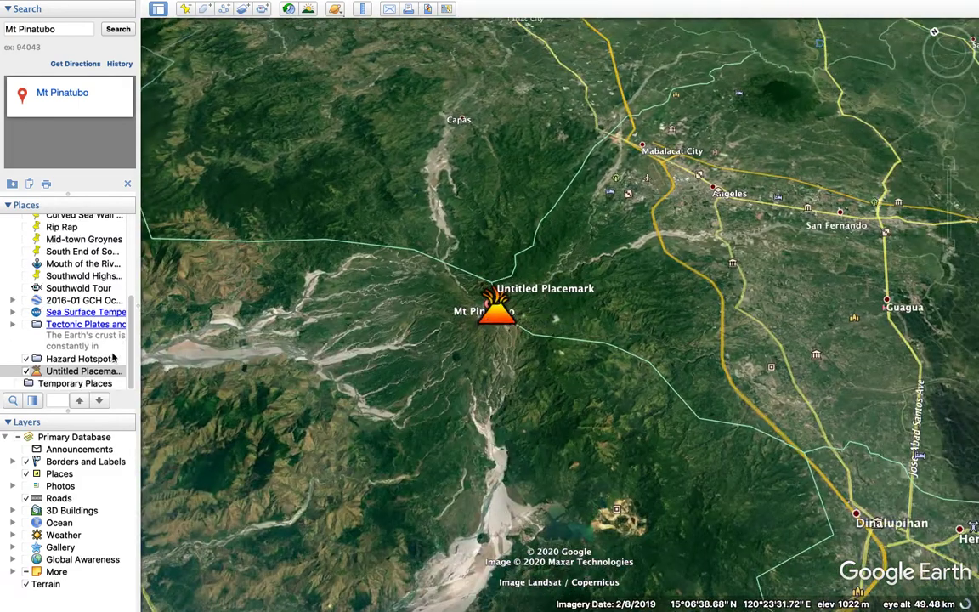
Edit the untitled placemark's position, moving it onto the crater at 15° 7'51.18"N, 120°20'44.97"E
{"action": "right_click", "coordinate": [61, 375]}
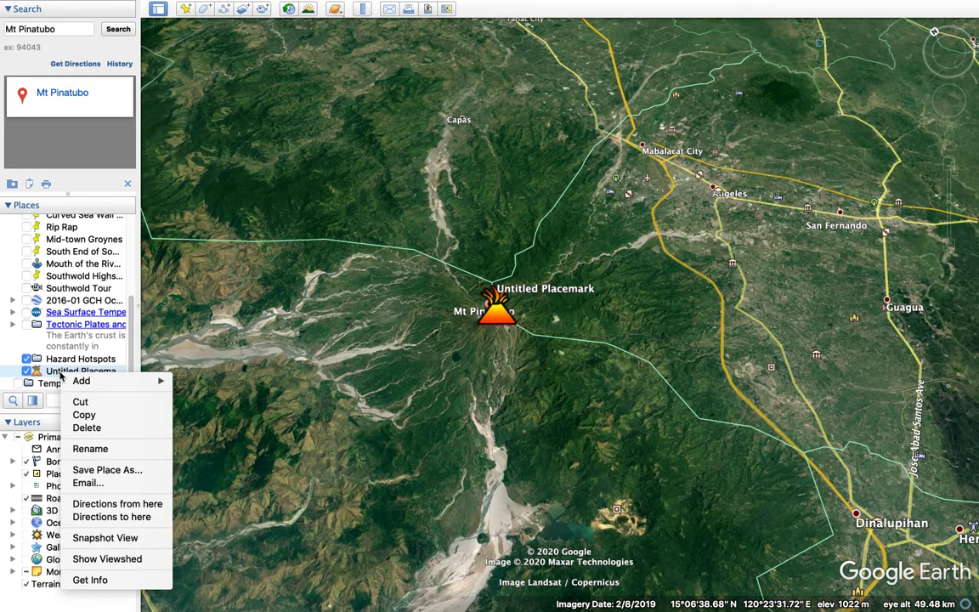
{"action": "left_click", "coordinate": [90, 579]}
{"action": "left_click_drag", "start_coordinate": [520, 293], "coordinate": [497, 328]}
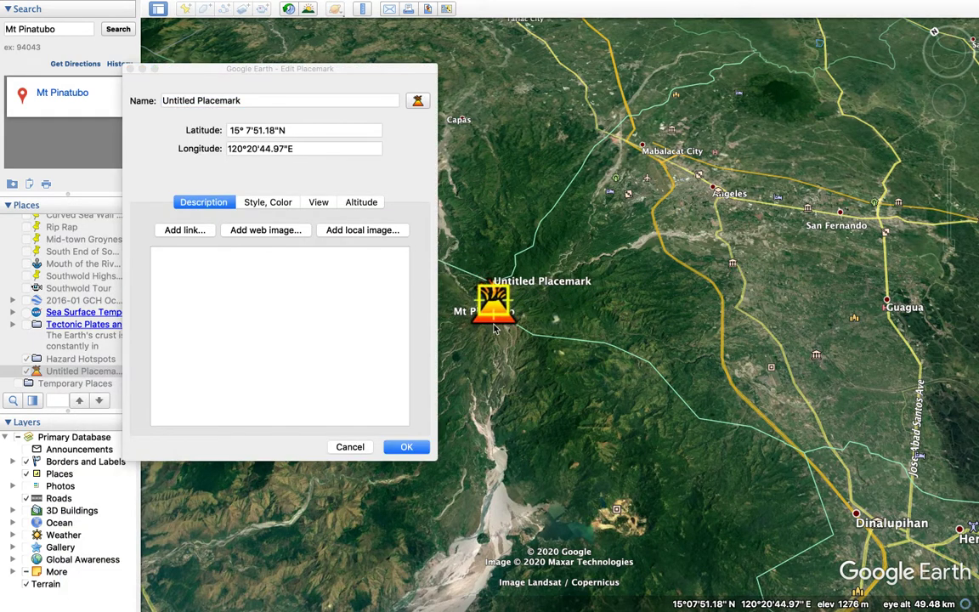
Rename the volcano placemark as "Mt Pinatubo"
{"action": "left_click", "coordinate": [303, 101]}
{"action": "key", "text": "BackSpace"}
{"action": "key", "text": "BackSpace"}
{"action": "key", "text": "BackSpace"}
{"action": "key", "text": "BackSpace"}
{"action": "key", "text": "BackSpace"}
{"action": "key", "text": "BackSpace"}
{"action": "key", "text": "BackSpace"}
{"action": "key", "text": "BackSpace"}
{"action": "key", "text": "BackSpace"}
{"action": "key", "text": "BackSpace"}
{"action": "key", "text": "BackSpace"}
{"action": "key", "text": "BackSpace"}
{"action": "key", "text": "BackSpace"}
{"action": "key", "text": "BackSpace"}
{"action": "key", "text": "BackSpace"}
{"action": "key", "text": "BackSpace"}
{"action": "type", "text": "Mt Pinatubo"}
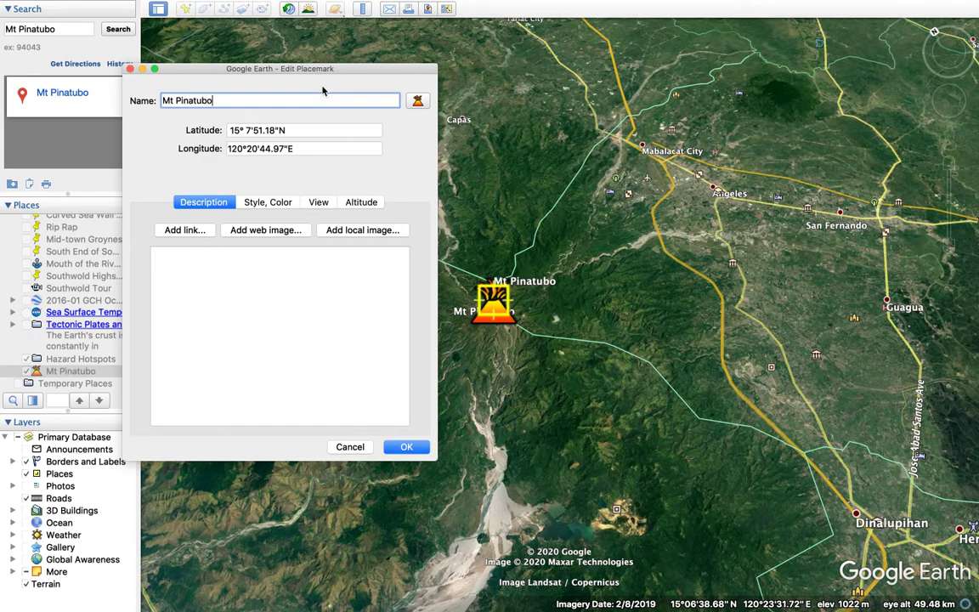
{"action": "left_click", "coordinate": [302, 289]}
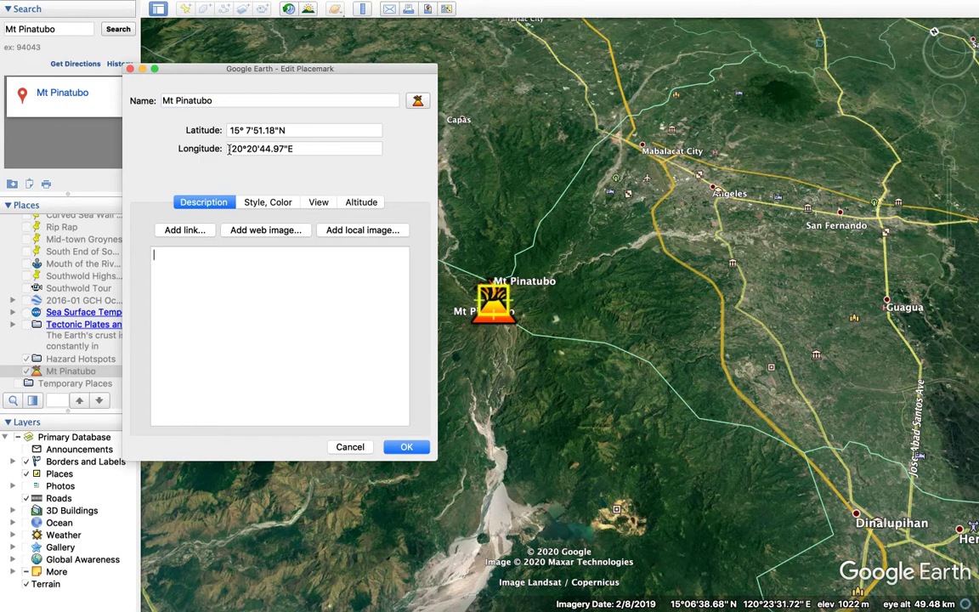
{"action": "left_click", "coordinate": [266, 202]}
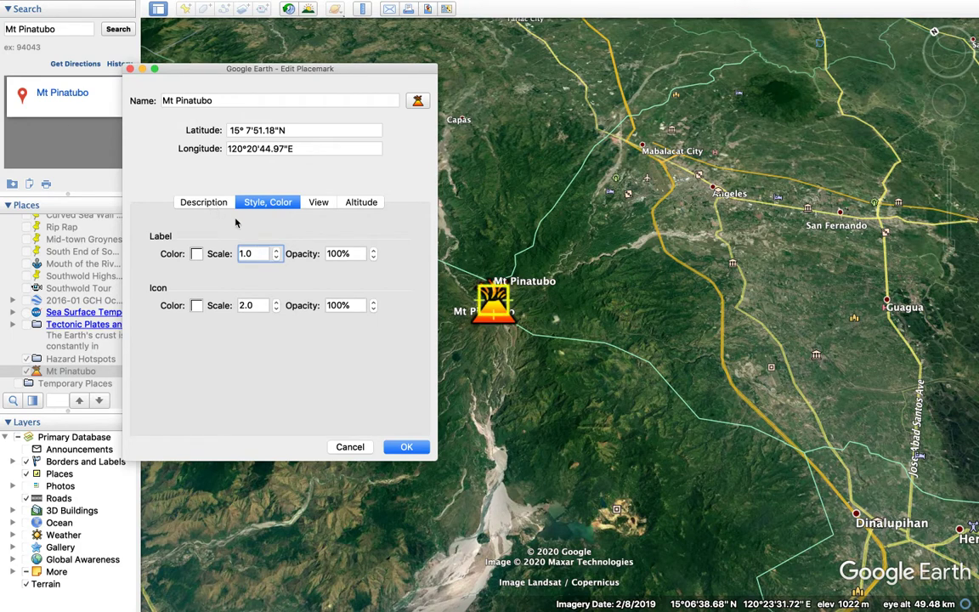
{"action": "left_click", "coordinate": [318, 202]}
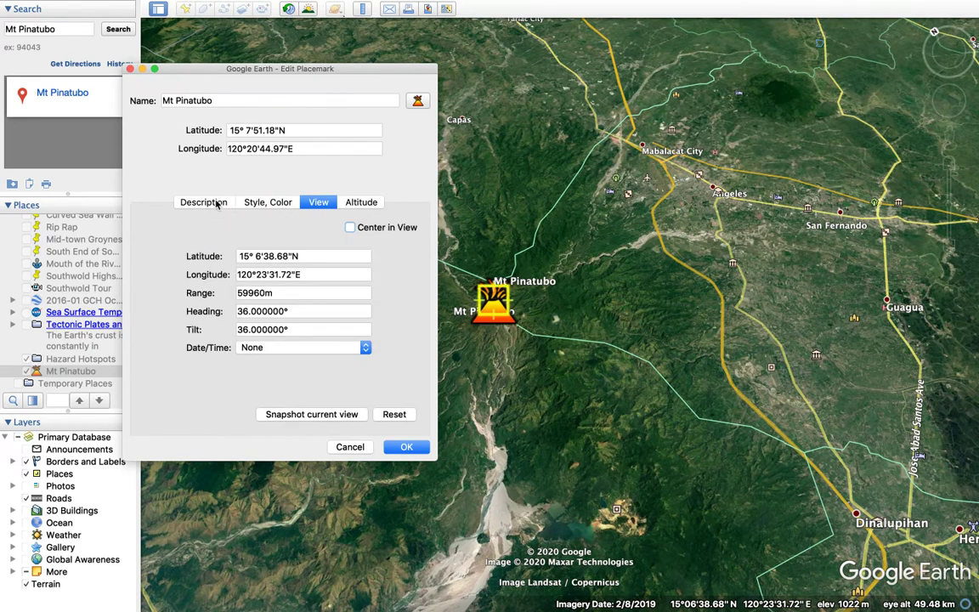
{"action": "left_click", "coordinate": [217, 202]}
Set the Mt Pinatubo placemark's volcano icon scale to 4.0
{"action": "left_click", "coordinate": [414, 102]}
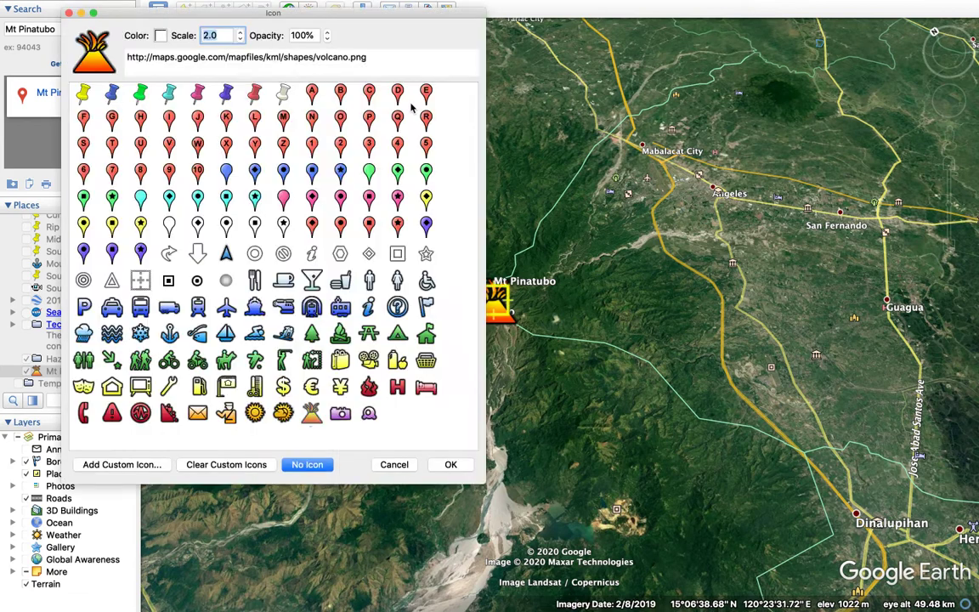
{"action": "left_click", "coordinate": [223, 36]}
{"action": "type", "text": "40"}
{"action": "key", "text": "BackSpace"}
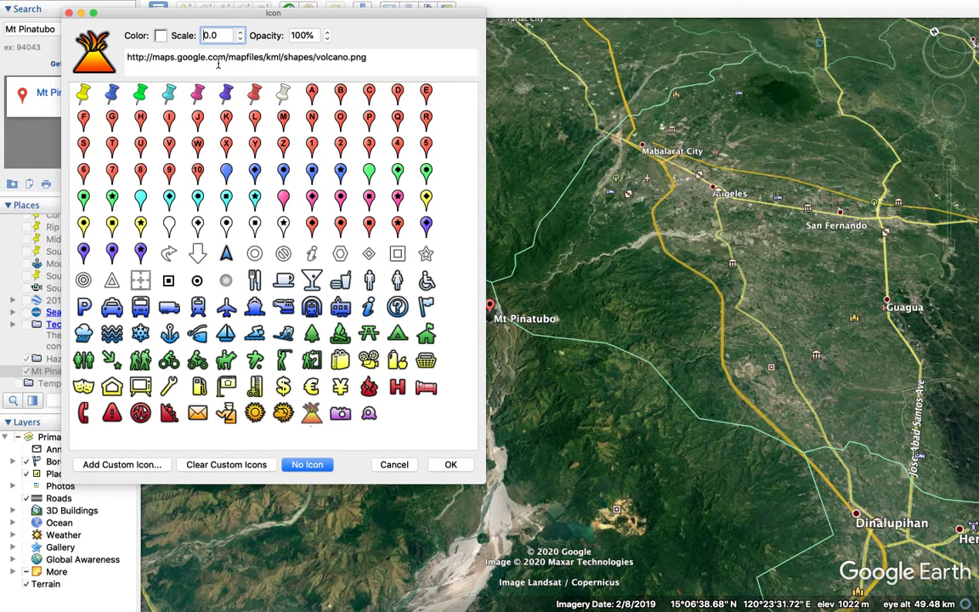
{"action": "type", "text": "4"}
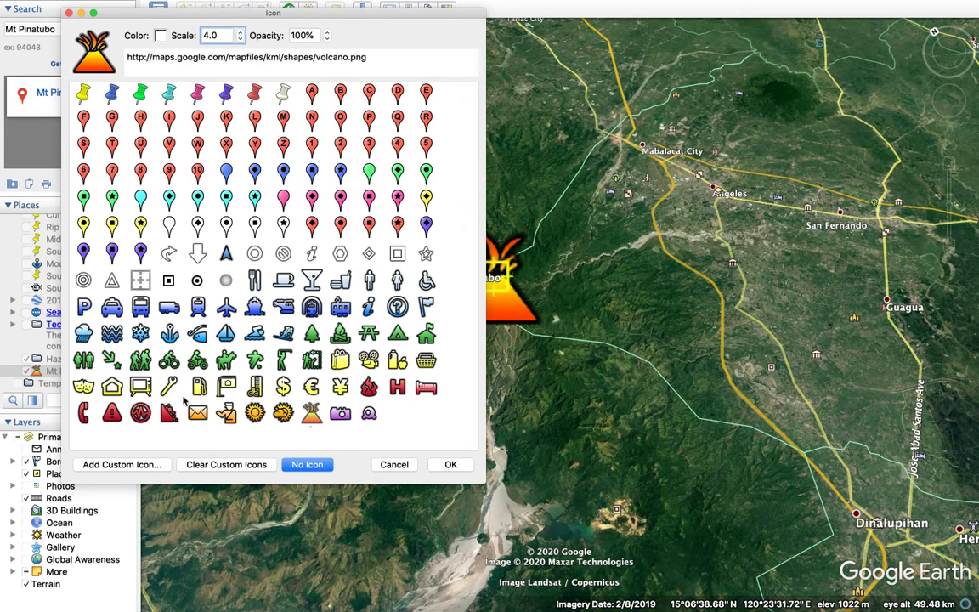
{"action": "left_click", "coordinate": [451, 466]}
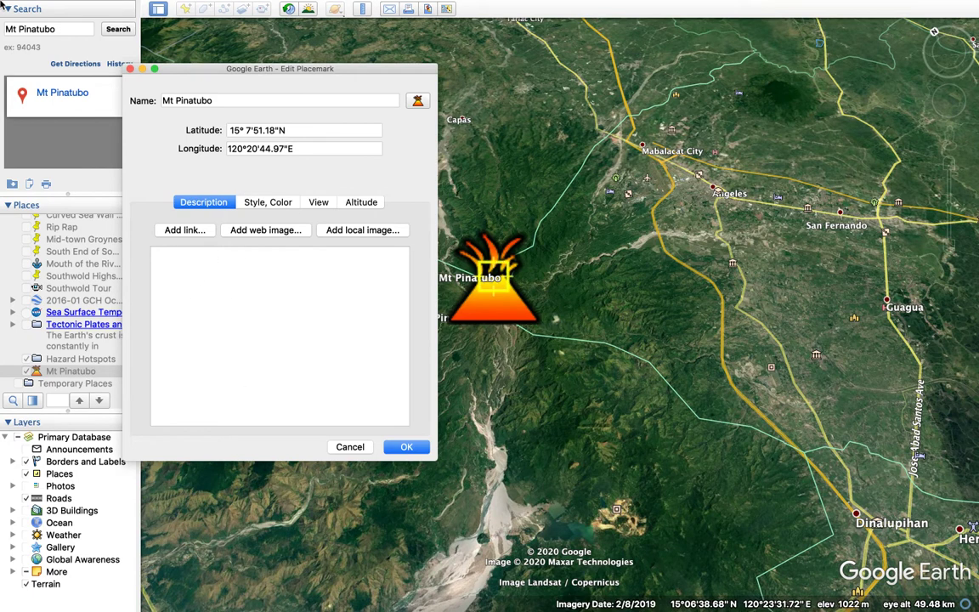
Leave full screen, switch to the Mapping Hazard Hotspots document in Chrome and copy the key information text for Mt Pinatubo
{"action": "mouse_move", "coordinate": [2, 7]}
{"action": "left_click", "coordinate": [36, 23]}
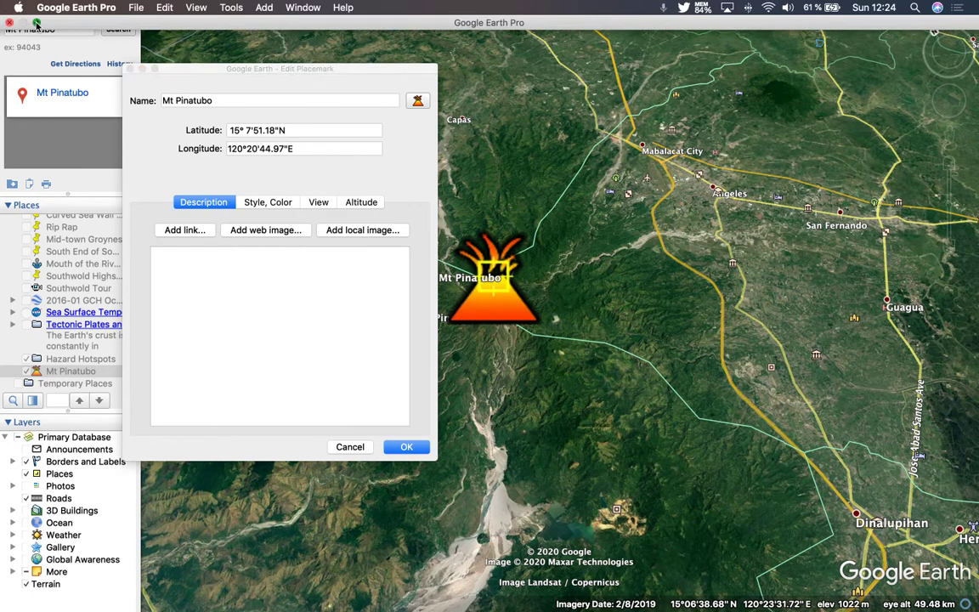
{"action": "left_click", "coordinate": [36, 23]}
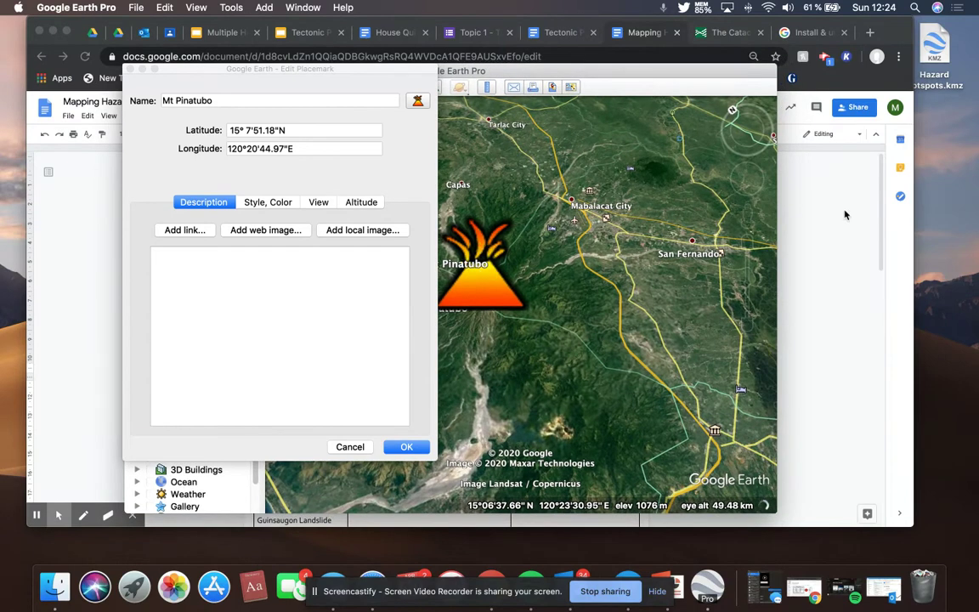
{"action": "left_click", "coordinate": [846, 203]}
{"action": "mouse_move", "coordinate": [515, 387]}
{"action": "left_mouse_down"}
{"action": "mouse_move", "coordinate": [586, 433]}
{"action": "mouse_move", "coordinate": [612, 502]}
{"action": "mouse_move", "coordinate": [545, 454]}
{"action": "mouse_move", "coordinate": [514, 386]}
{"action": "left_mouse_up"}
{"action": "key", "text": "super+c"}
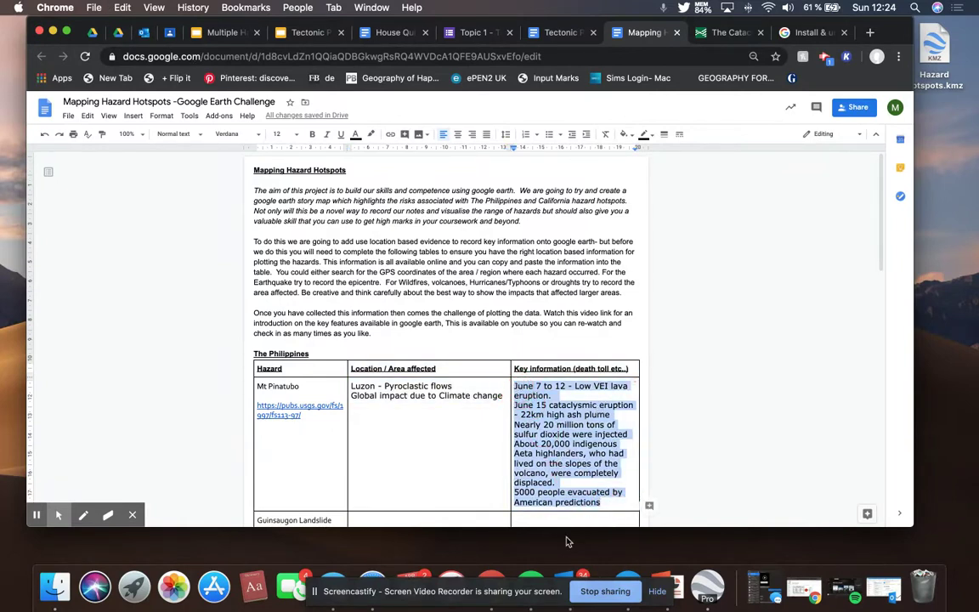
Switch back to Google Earth Pro and paste the copied eruption facts into the Mt Pinatubo placemark's description
{"action": "left_click", "coordinate": [712, 588]}
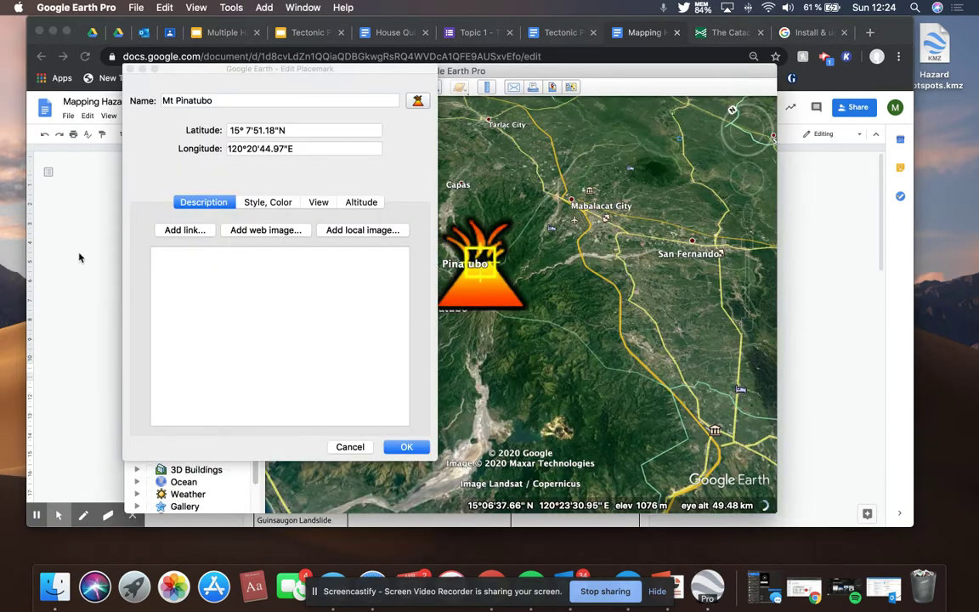
{"action": "left_click", "coordinate": [186, 276]}
{"action": "key", "text": "super+v"}
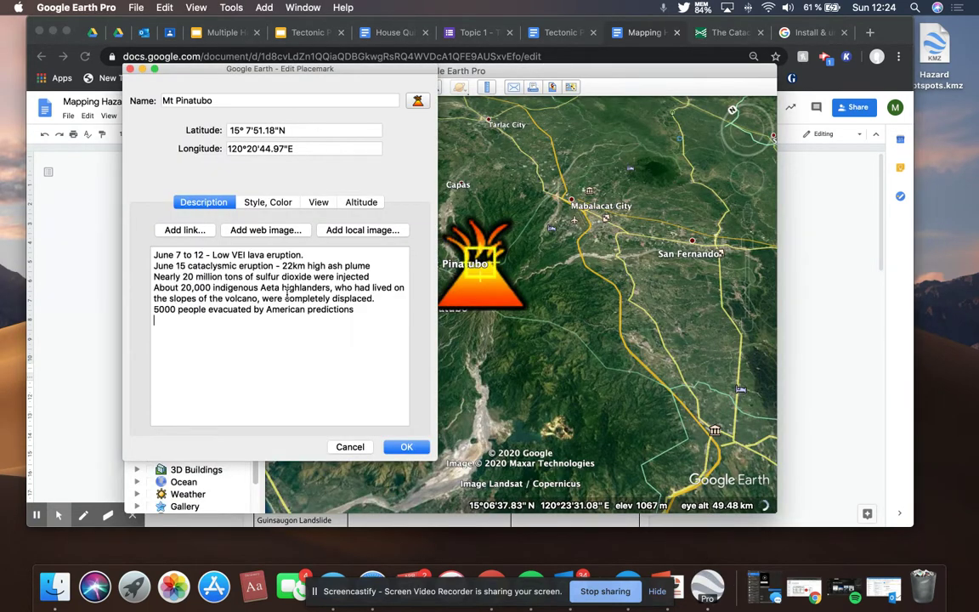
{"action": "left_click", "coordinate": [192, 229]}
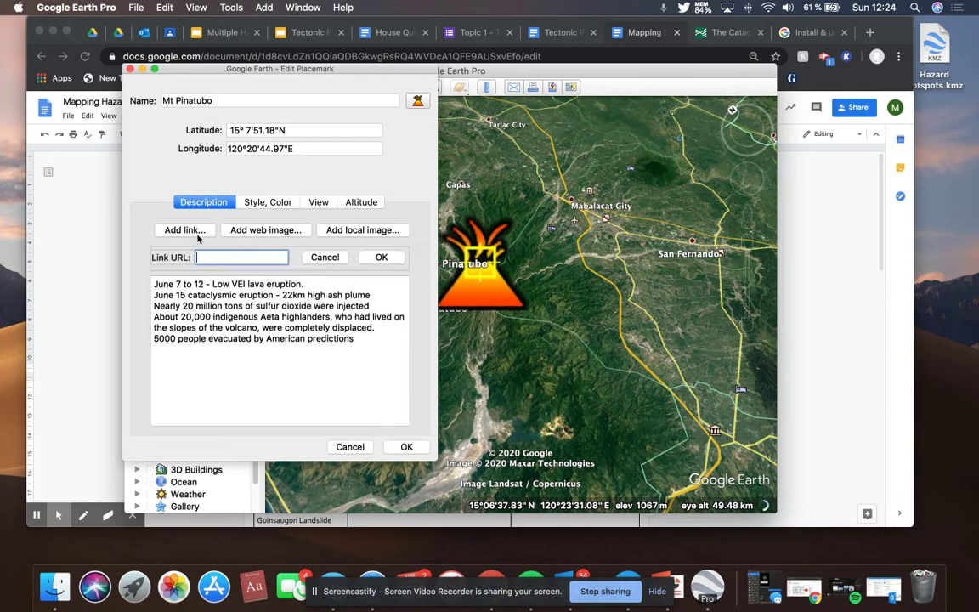
{"action": "left_click", "coordinate": [62, 208]}
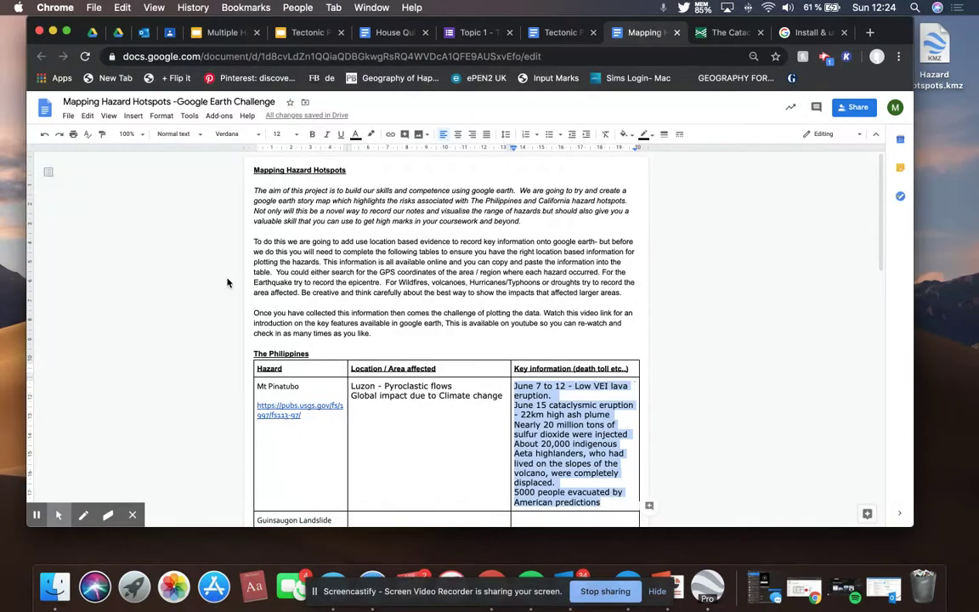
{"action": "left_click", "coordinate": [268, 405]}
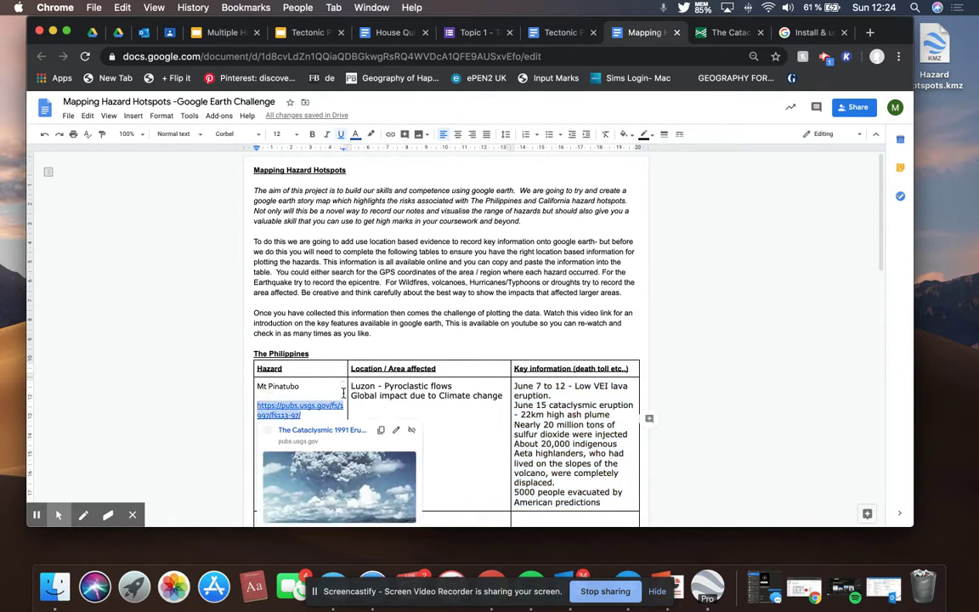
{"action": "left_click", "coordinate": [707, 587]}
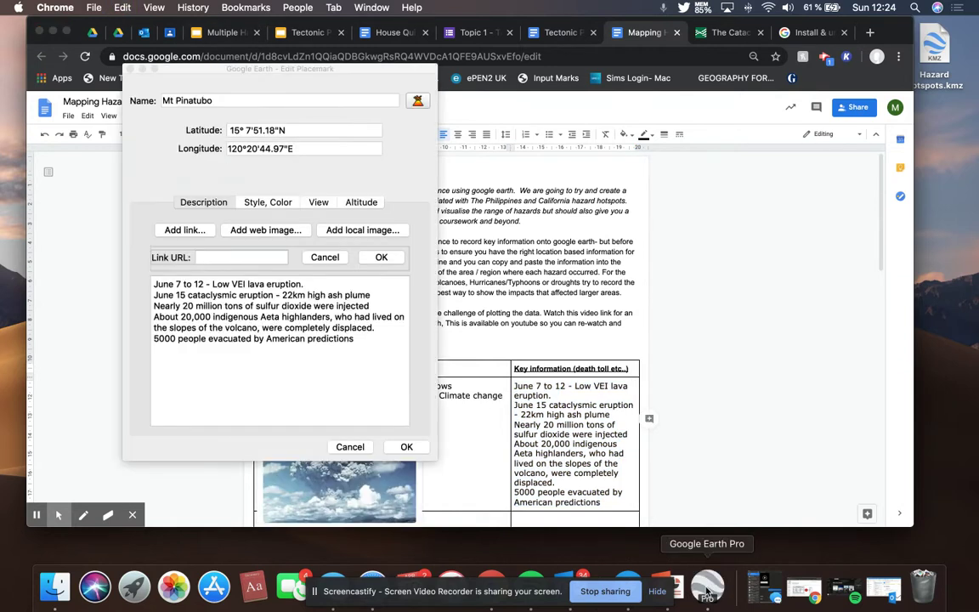
{"action": "key", "text": "super+v"}
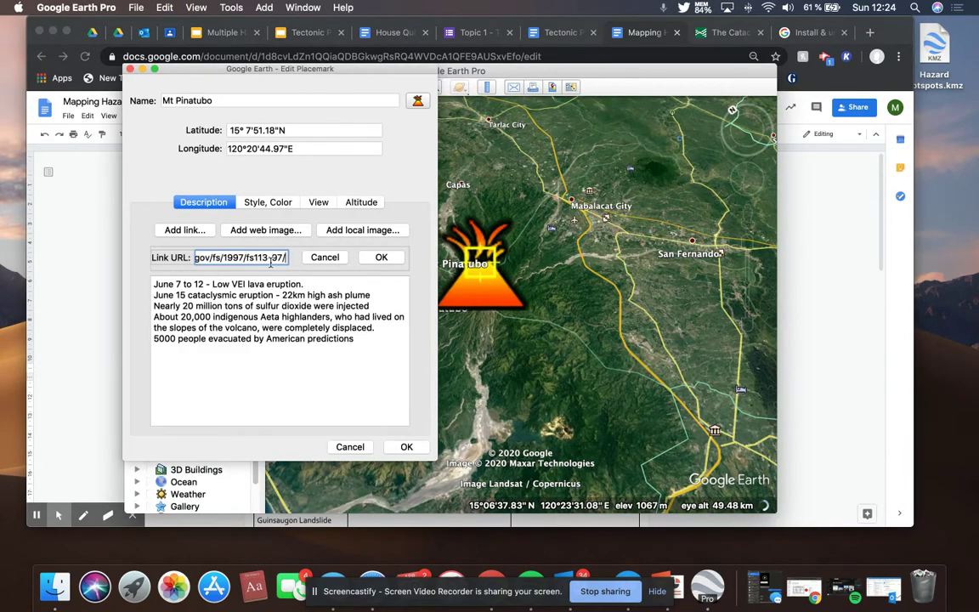
{"action": "left_click", "coordinate": [381, 257]}
{"action": "left_click", "coordinate": [406, 446]}
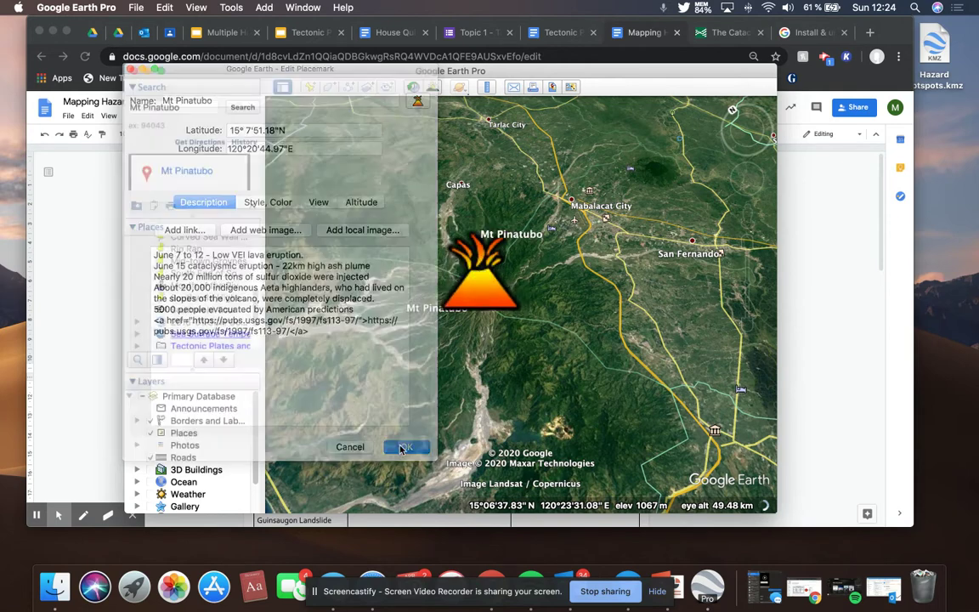
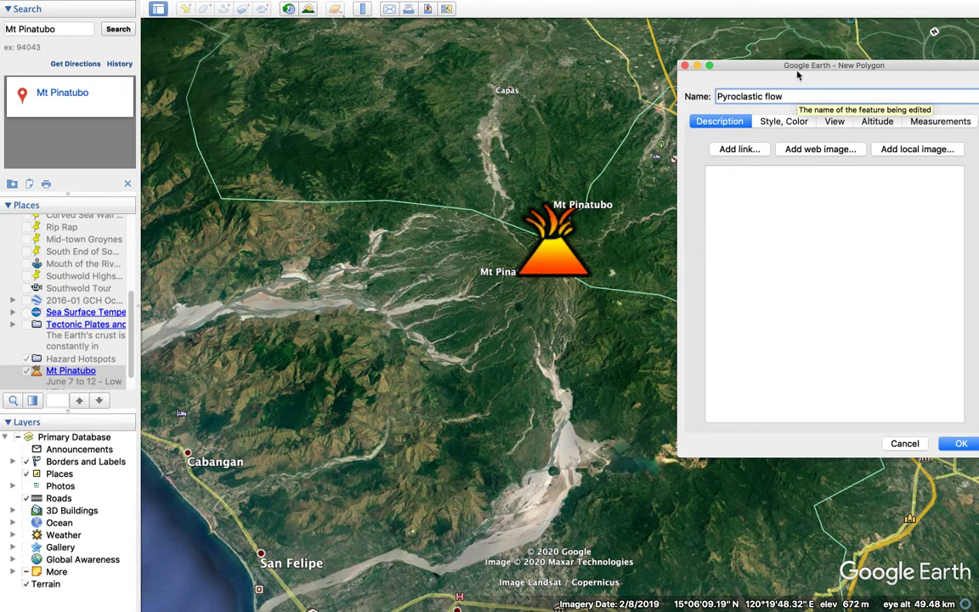
Draw the Pyroclastic flow polygon from the Mt Pinatubo crater around the river valleys to its west and back to the volcano
{"action": "left_click_drag", "start_coordinate": [797, 74], "coordinate": [693, 46]}
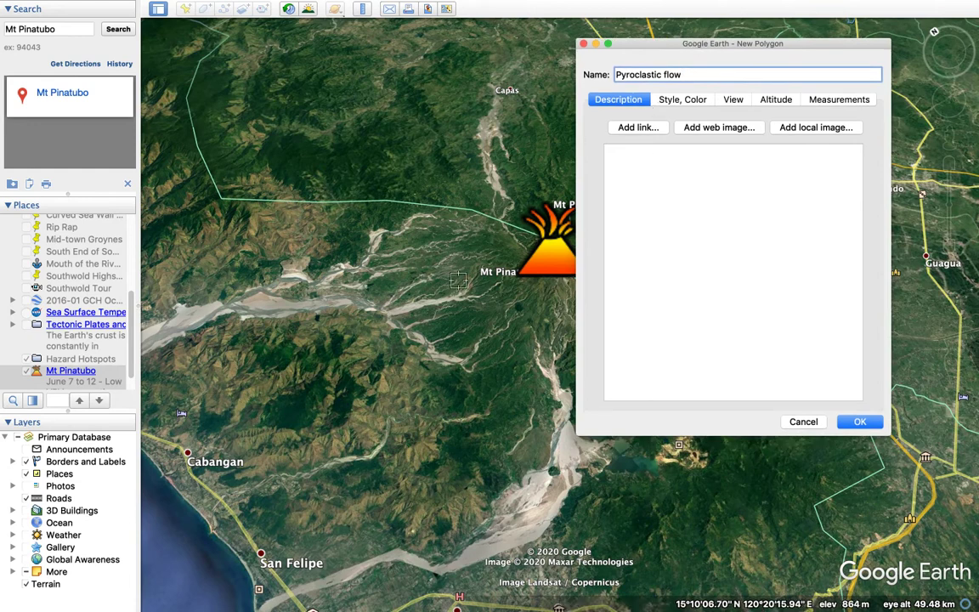
{"action": "left_click_drag", "start_coordinate": [579, 44], "coordinate": [602, 43]}
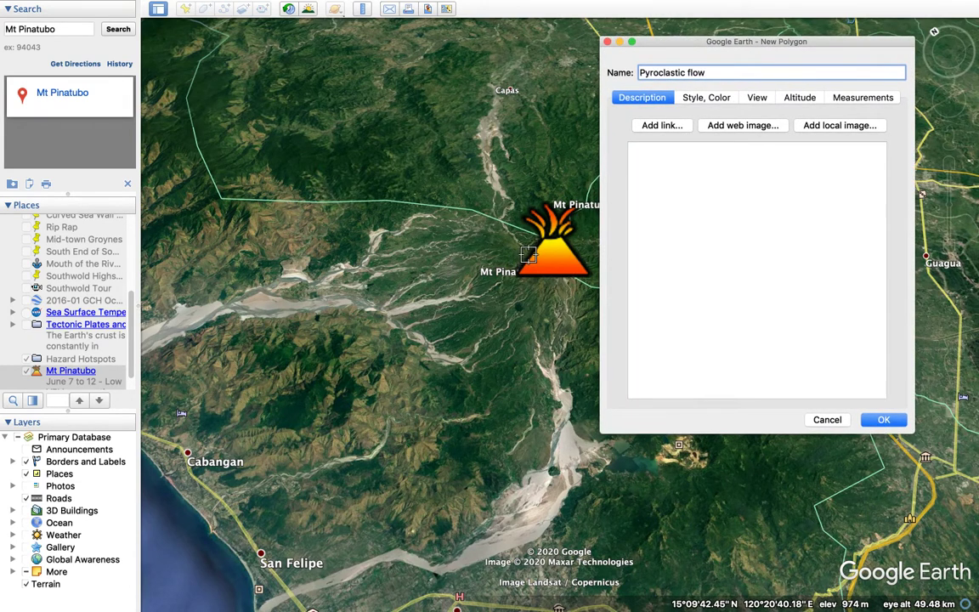
{"action": "left_click", "coordinate": [516, 221]}
{"action": "left_click", "coordinate": [425, 171]}
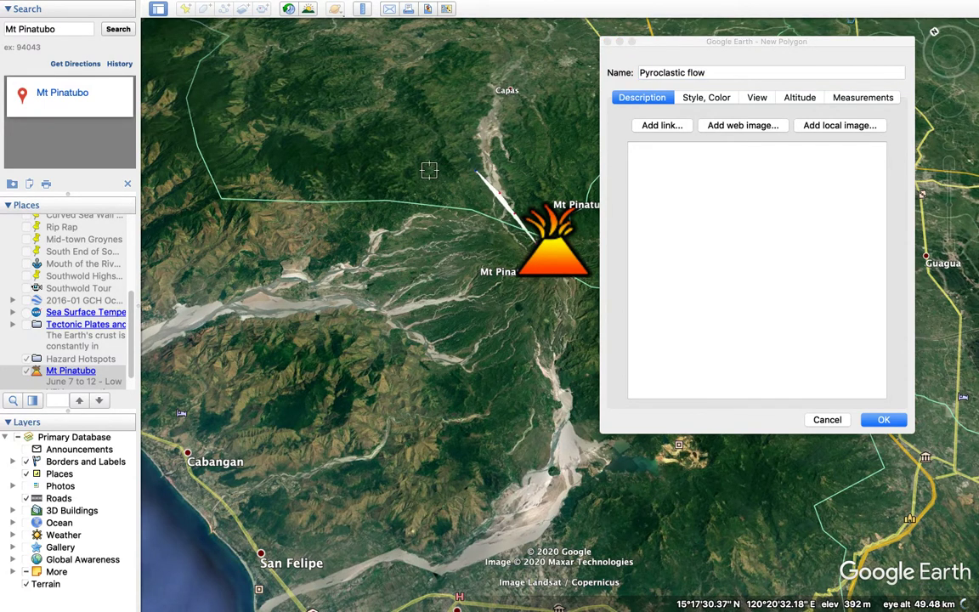
{"action": "left_click", "coordinate": [391, 162]}
{"action": "left_click", "coordinate": [359, 167]}
{"action": "left_click", "coordinate": [310, 181]}
{"action": "left_click", "coordinate": [246, 201]}
{"action": "left_click", "coordinate": [238, 218]}
{"action": "left_click", "coordinate": [235, 237]}
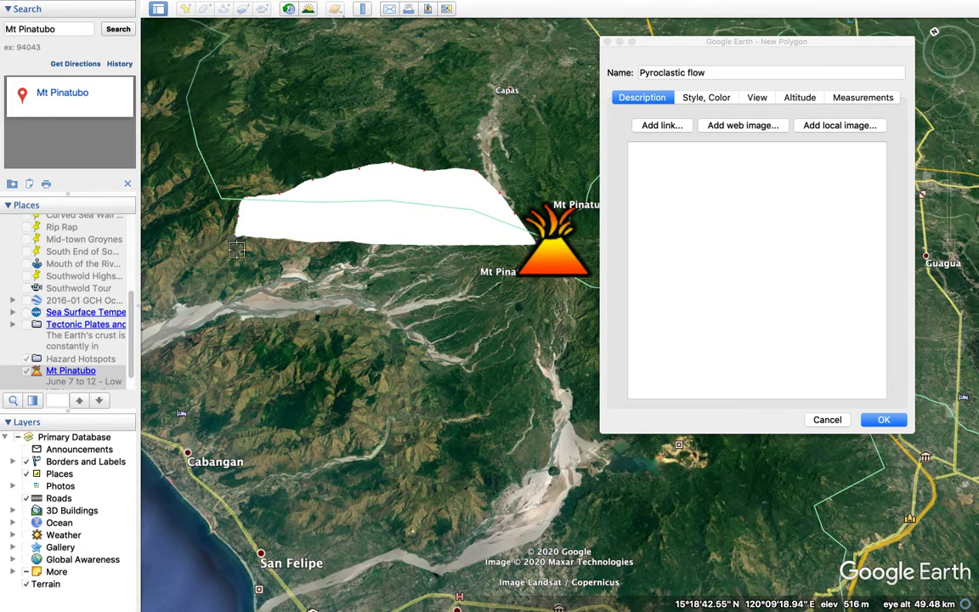
{"action": "left_click", "coordinate": [235, 252]}
{"action": "left_click", "coordinate": [225, 284]}
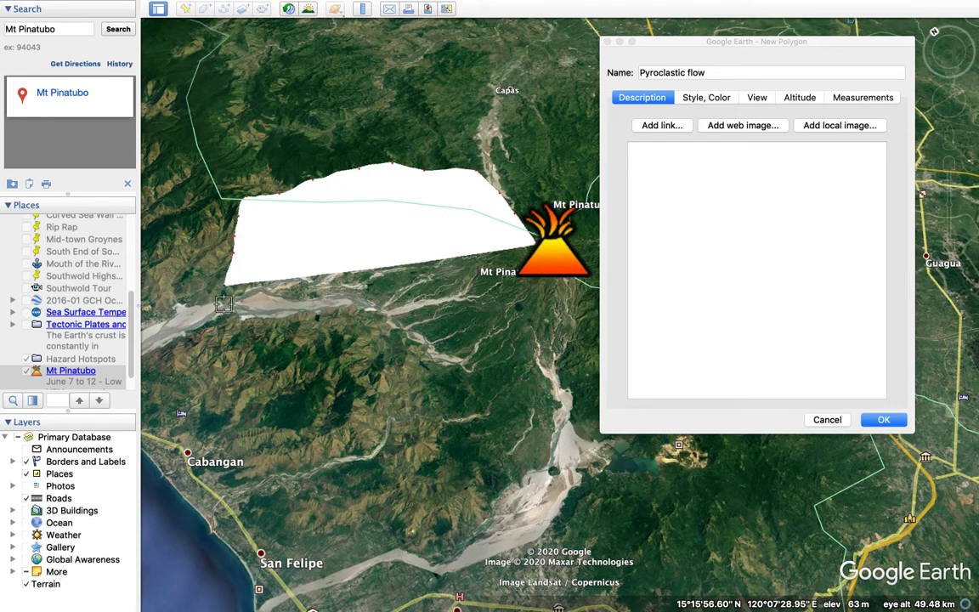
{"action": "left_click", "coordinate": [210, 307]}
{"action": "left_click", "coordinate": [180, 320]}
{"action": "left_click", "coordinate": [180, 337]}
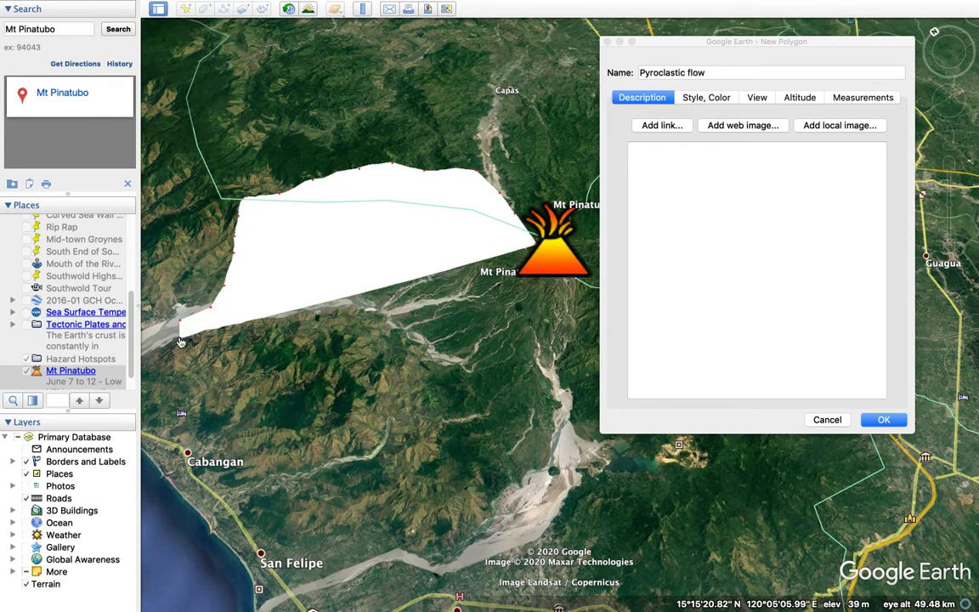
{"action": "left_click", "coordinate": [204, 344]}
{"action": "left_click", "coordinate": [263, 353]}
{"action": "left_click", "coordinate": [284, 375]}
{"action": "left_click", "coordinate": [322, 387]}
{"action": "left_click", "coordinate": [393, 386]}
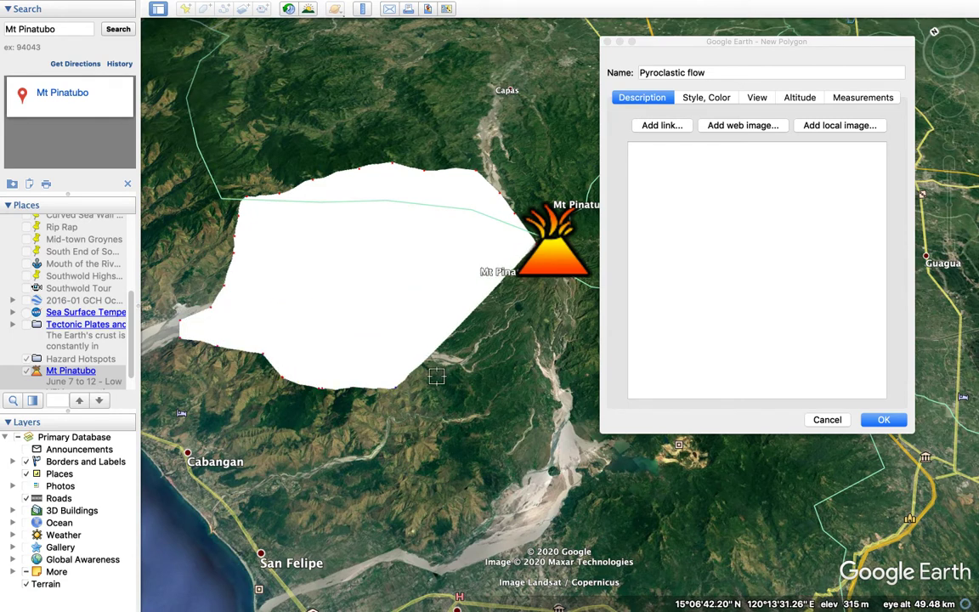
{"action": "left_click", "coordinate": [437, 375]}
{"action": "left_click", "coordinate": [467, 354]}
{"action": "left_click", "coordinate": [488, 332]}
{"action": "left_click", "coordinate": [501, 317]}
{"action": "left_click", "coordinate": [513, 299]}
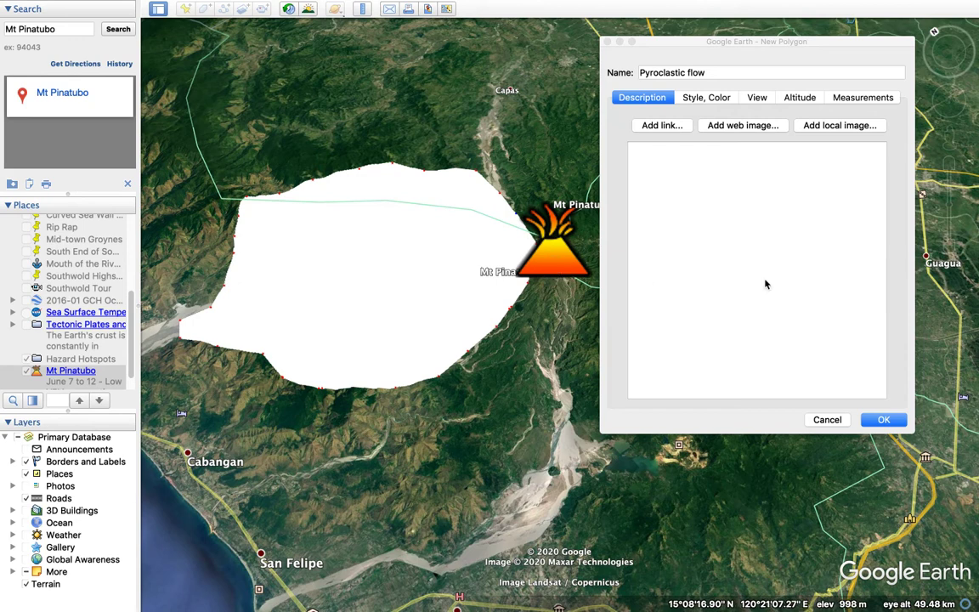
Set the Pyroclastic flow polygon's line opacity to 50% and its line color to grey
{"action": "left_click", "coordinate": [678, 199]}
{"action": "left_click", "coordinate": [714, 97]}
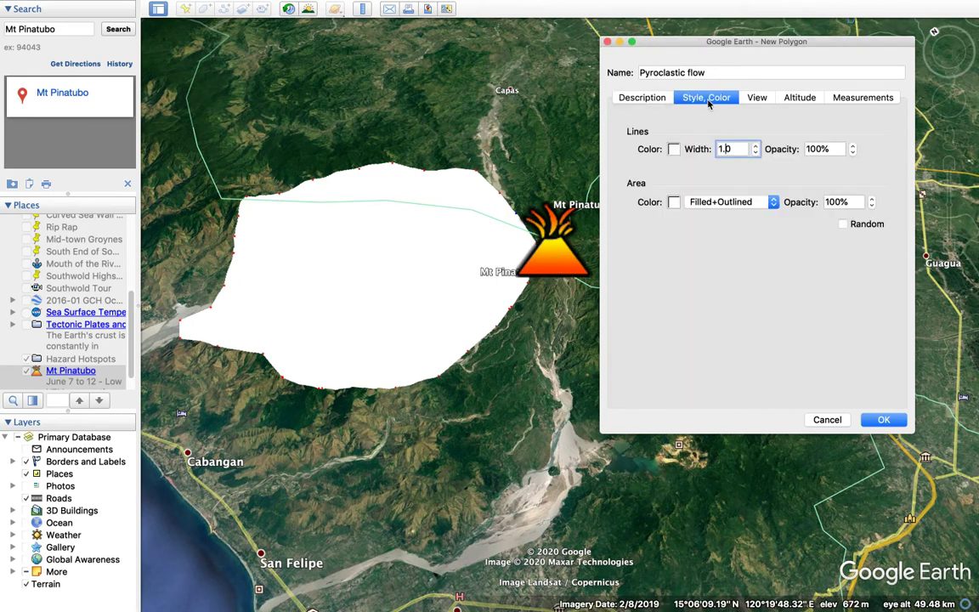
{"action": "left_click", "coordinate": [835, 150]}
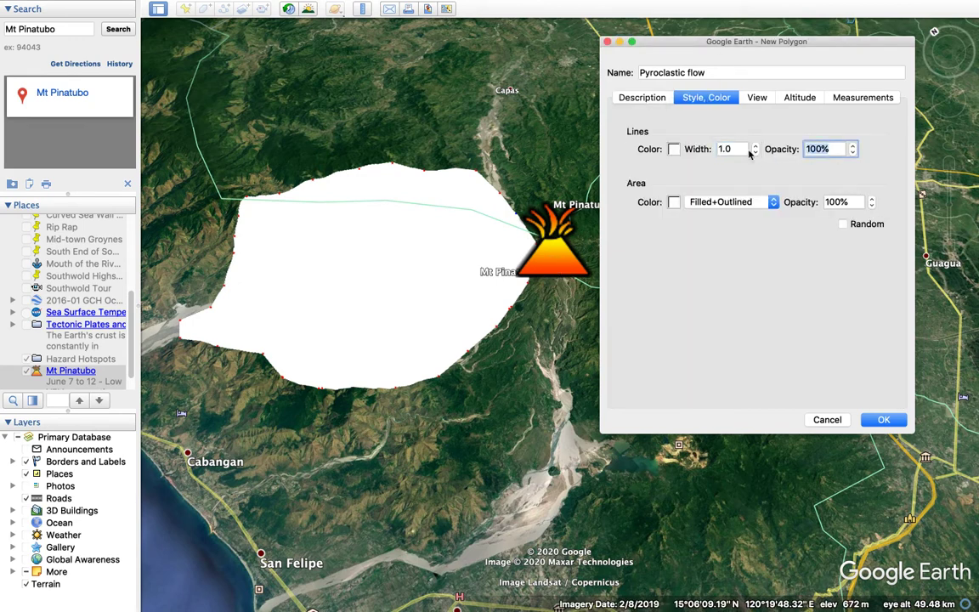
{"action": "type", "text": "50%"}
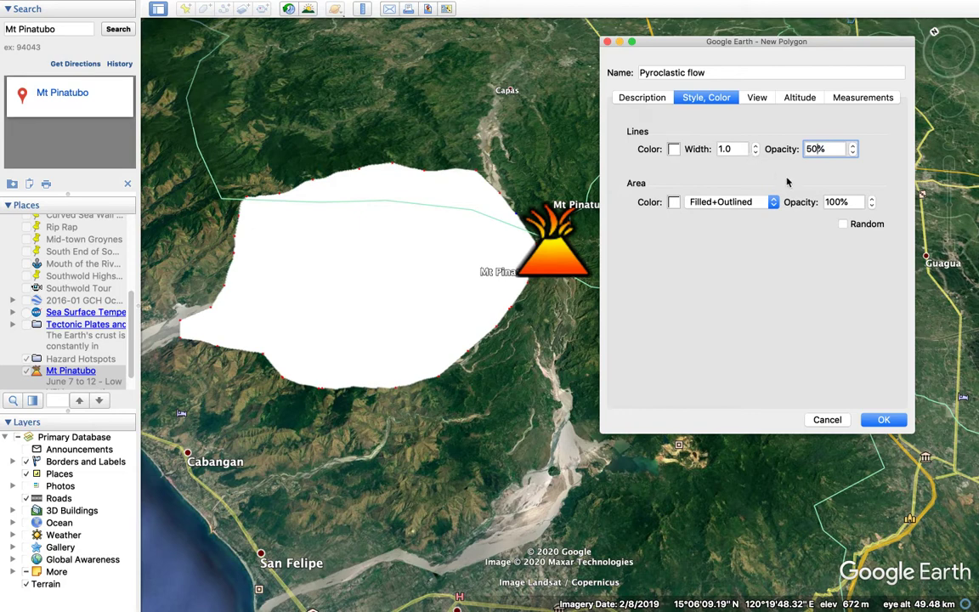
{"action": "left_click", "coordinate": [673, 149]}
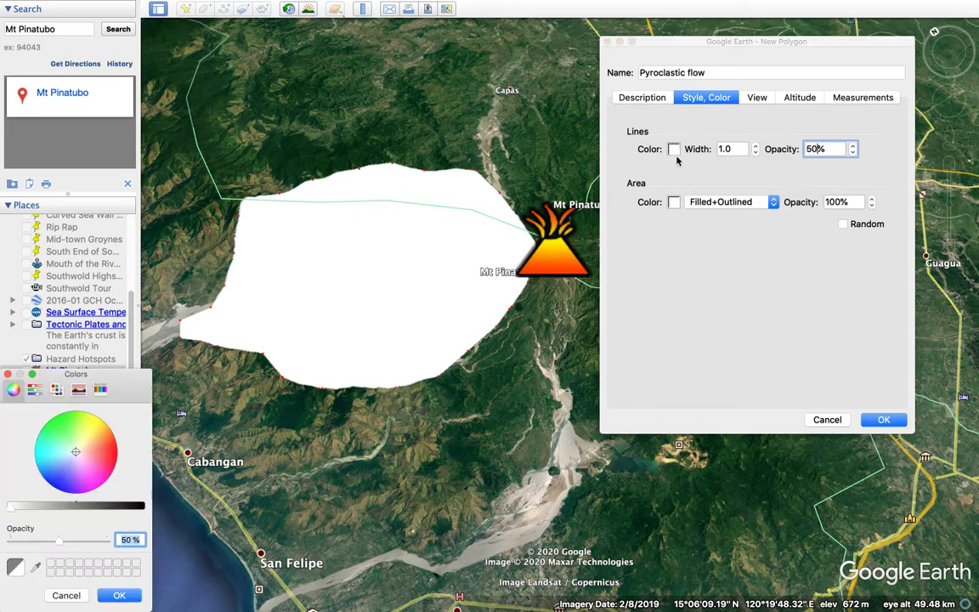
{"action": "left_click", "coordinate": [87, 508]}
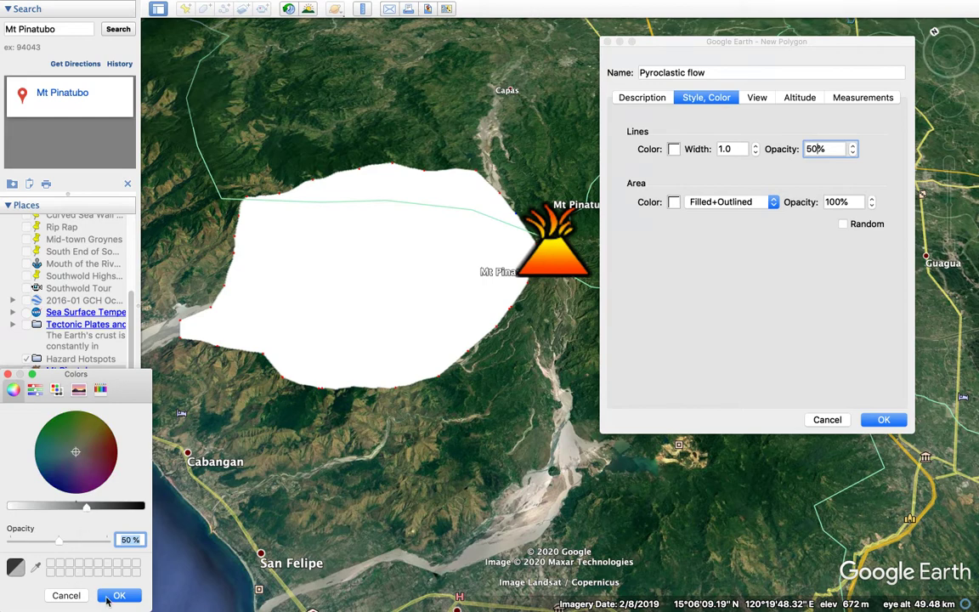
{"action": "left_click", "coordinate": [116, 596]}
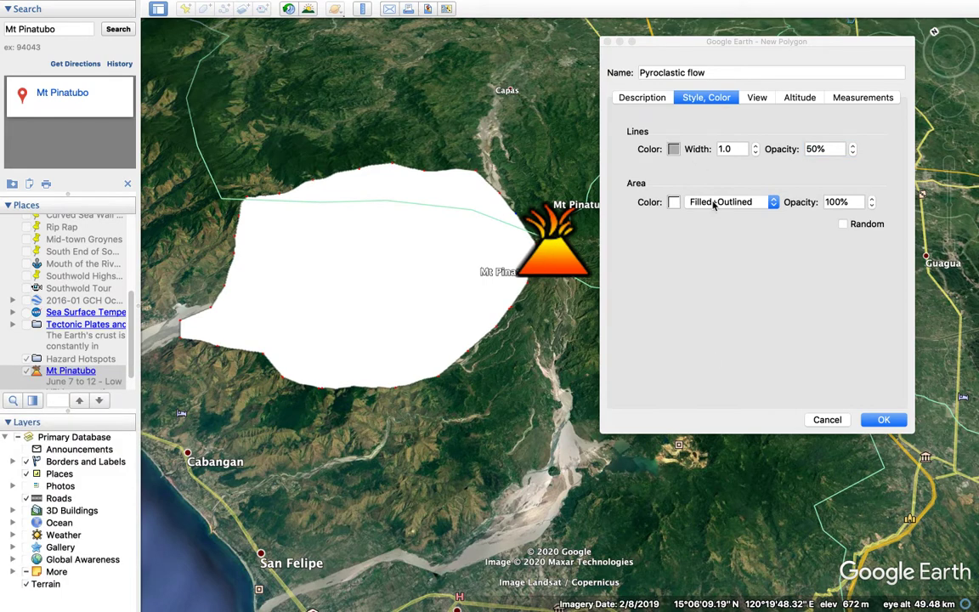
Set the Pyroclastic flow polygon's area color to dark grey with 50% opacity and save the polygon
{"action": "left_click", "coordinate": [674, 202]}
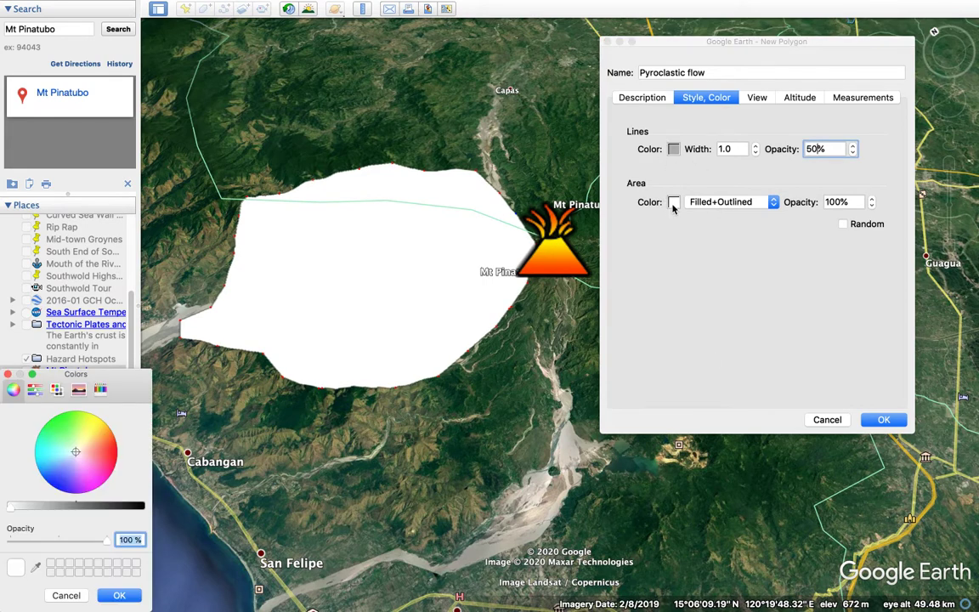
{"action": "left_click", "coordinate": [96, 508]}
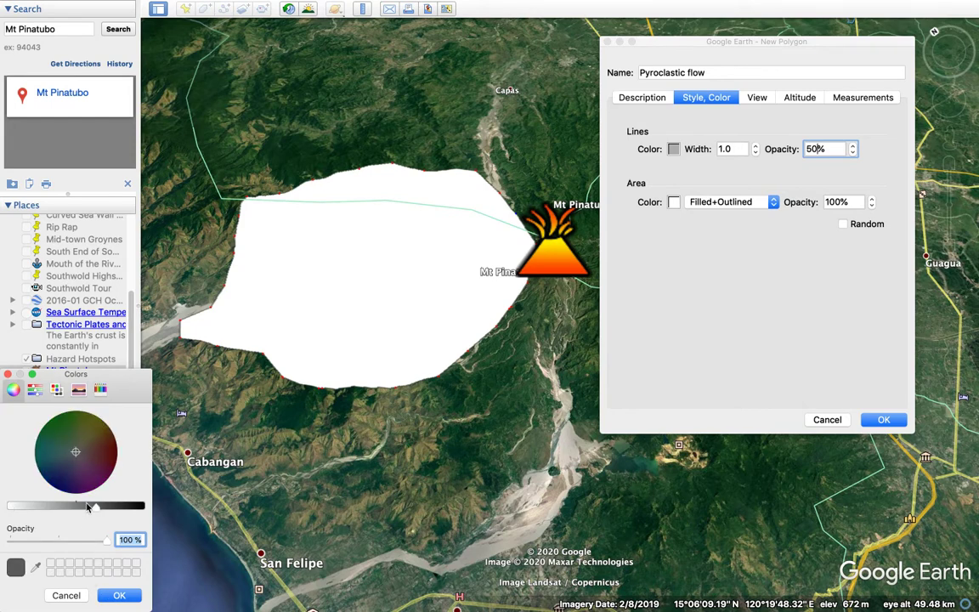
{"action": "left_click", "coordinate": [87, 507]}
{"action": "left_click", "coordinate": [120, 596]}
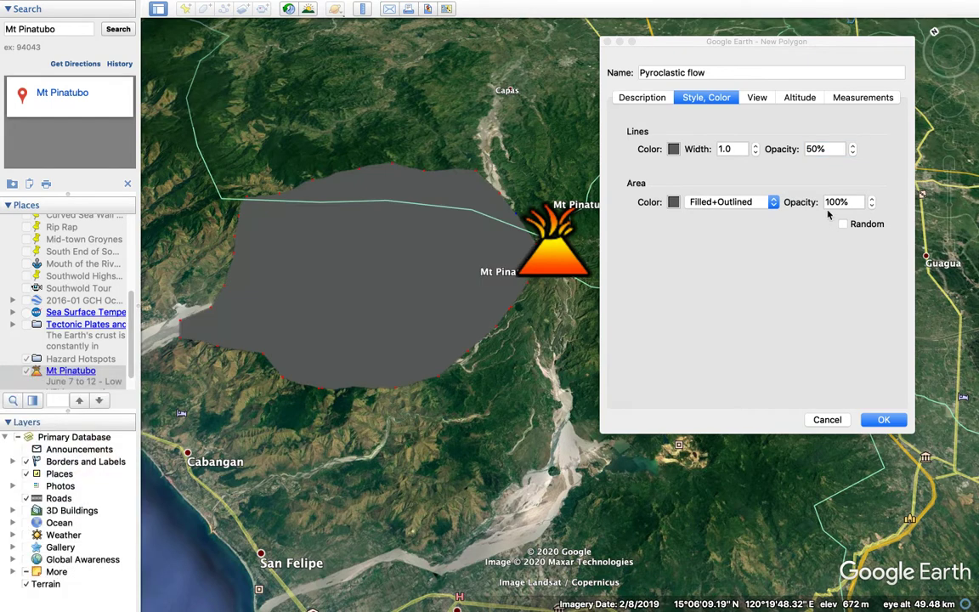
{"action": "left_click", "coordinate": [836, 201]}
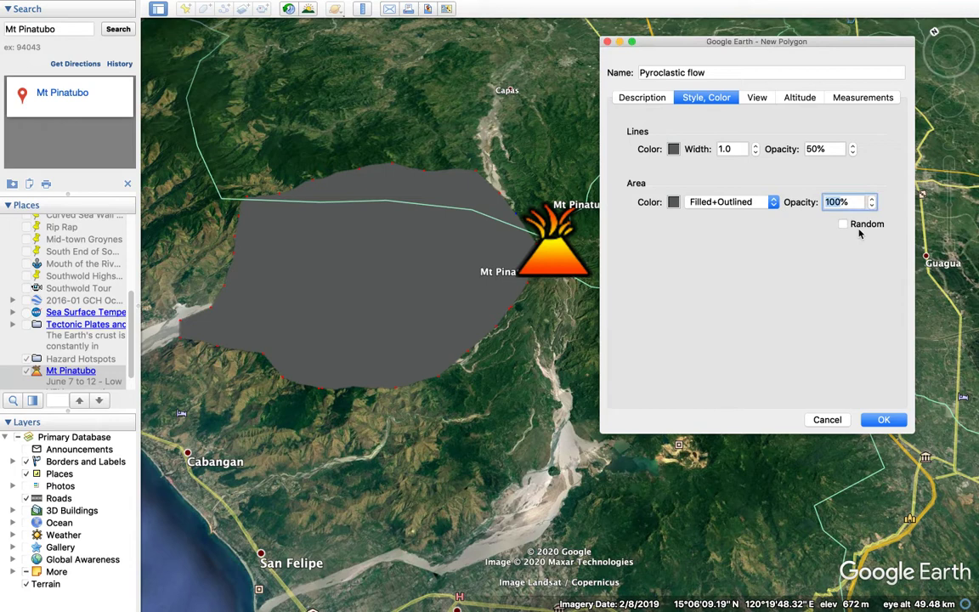
{"action": "type", "text": "50"}
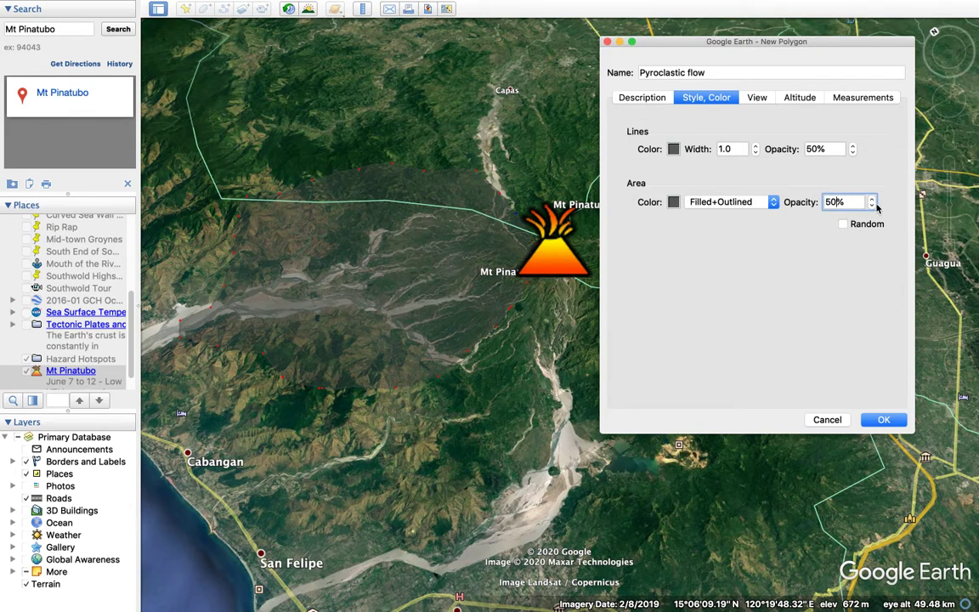
{"action": "left_click", "coordinate": [643, 99]}
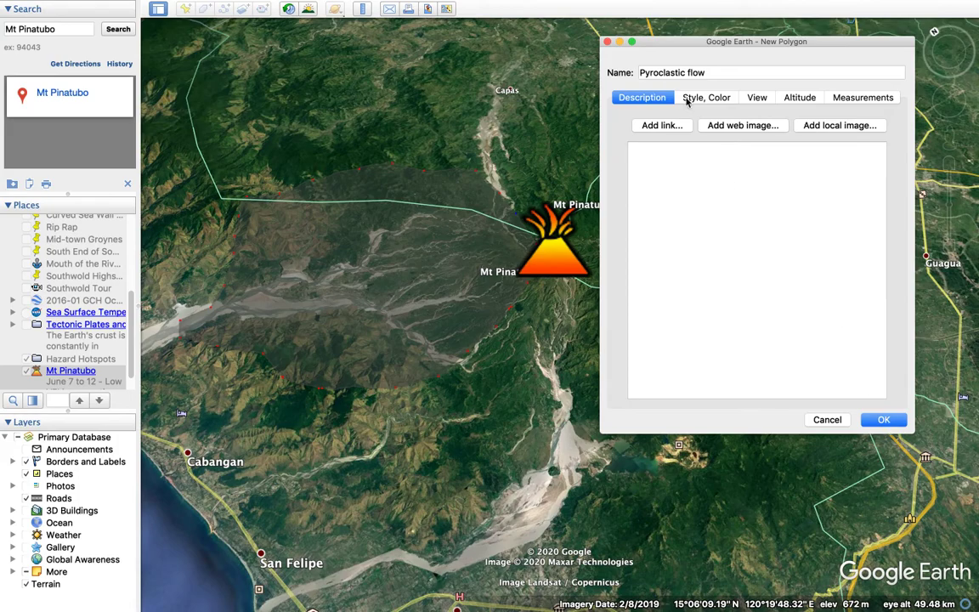
{"action": "left_click", "coordinate": [883, 420]}
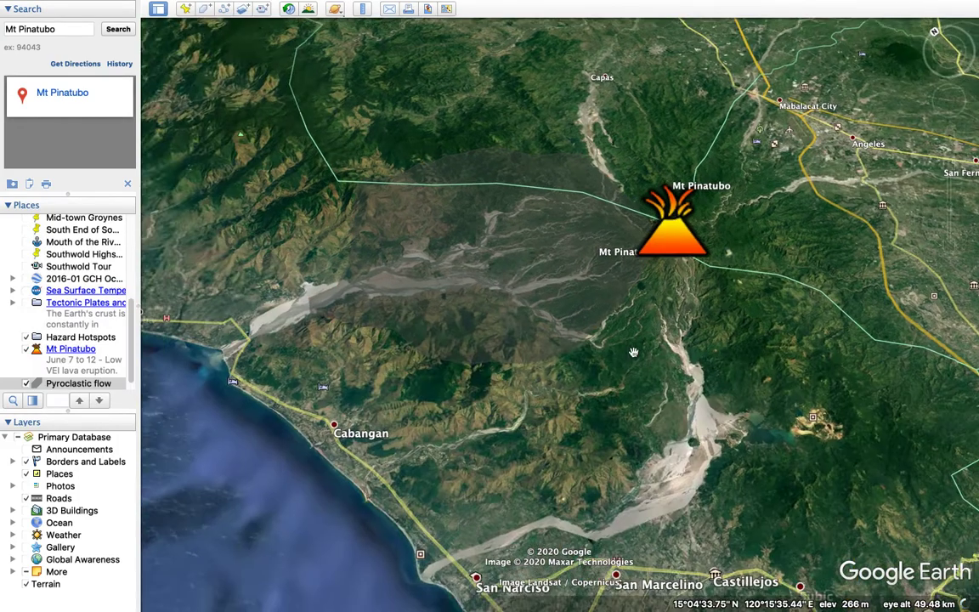
Edit the saved Pyroclastic flow polygon so its line color is Lemon yellow at 100% opacity, and save the change
{"action": "scroll", "coordinate": [596, 370], "scroll_direction": "down", "scroll_amount": 5}
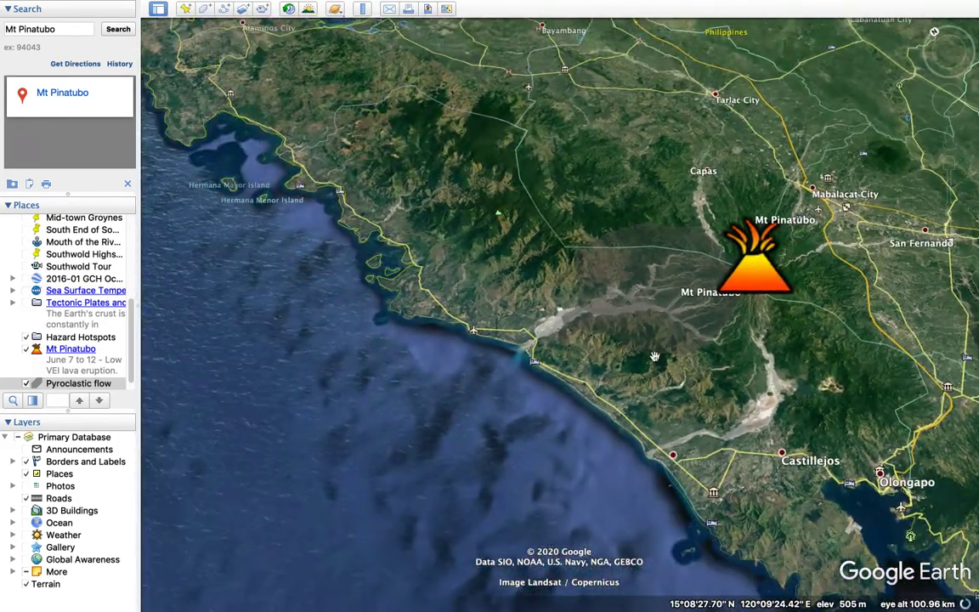
{"action": "right_click", "coordinate": [666, 289]}
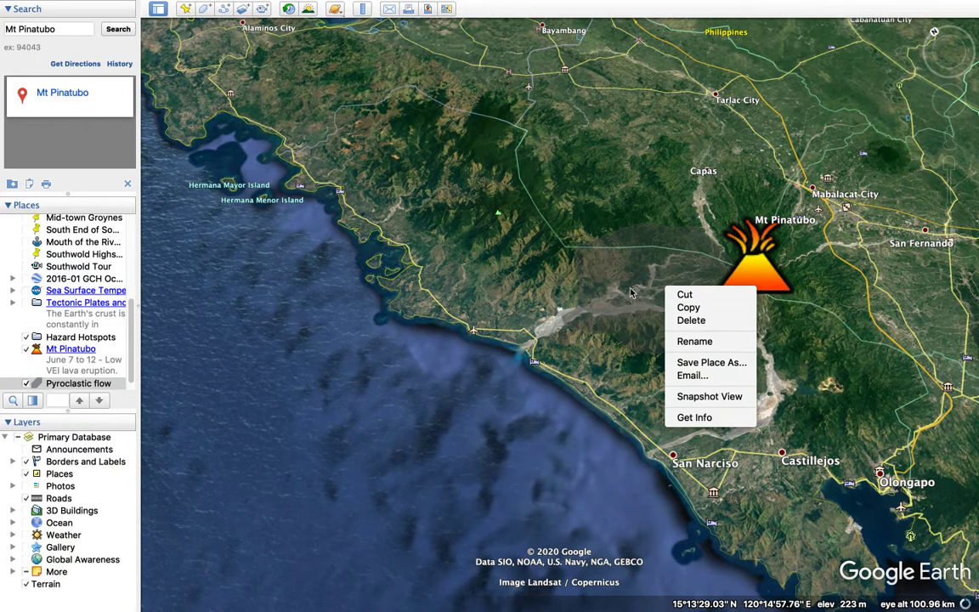
{"action": "right_click", "coordinate": [630, 282]}
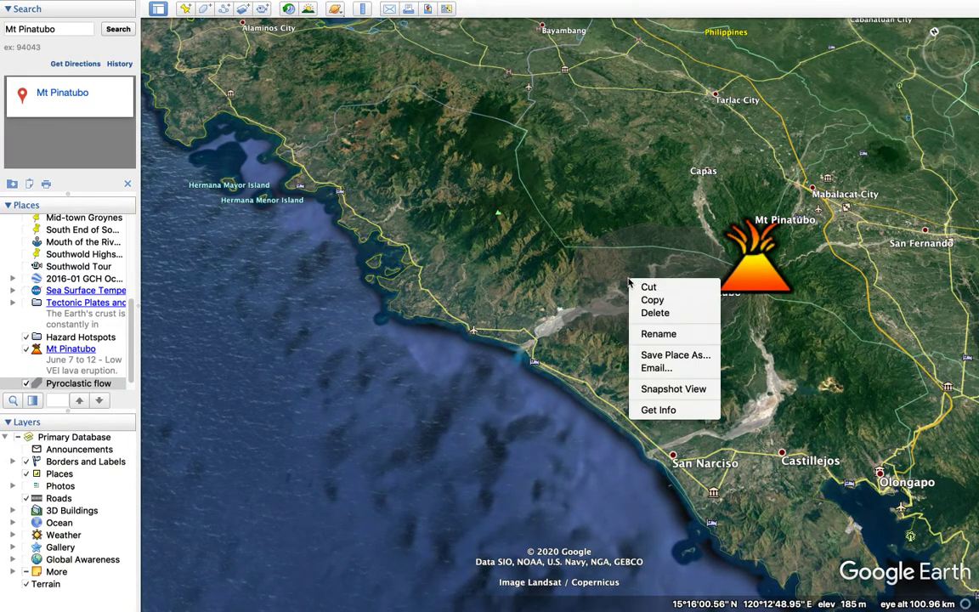
{"action": "right_click", "coordinate": [85, 385]}
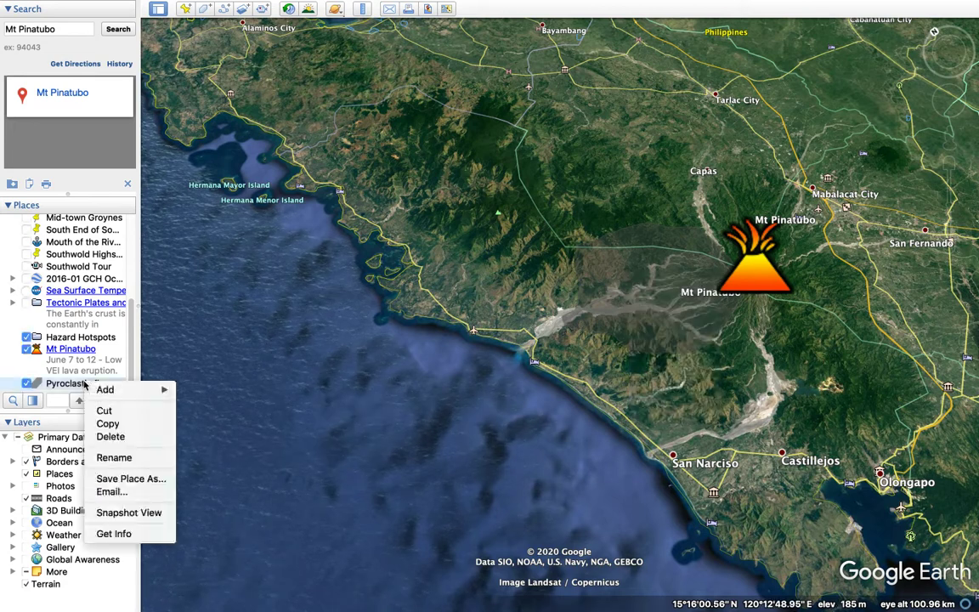
{"action": "left_click", "coordinate": [135, 533]}
{"action": "left_click", "coordinate": [706, 99]}
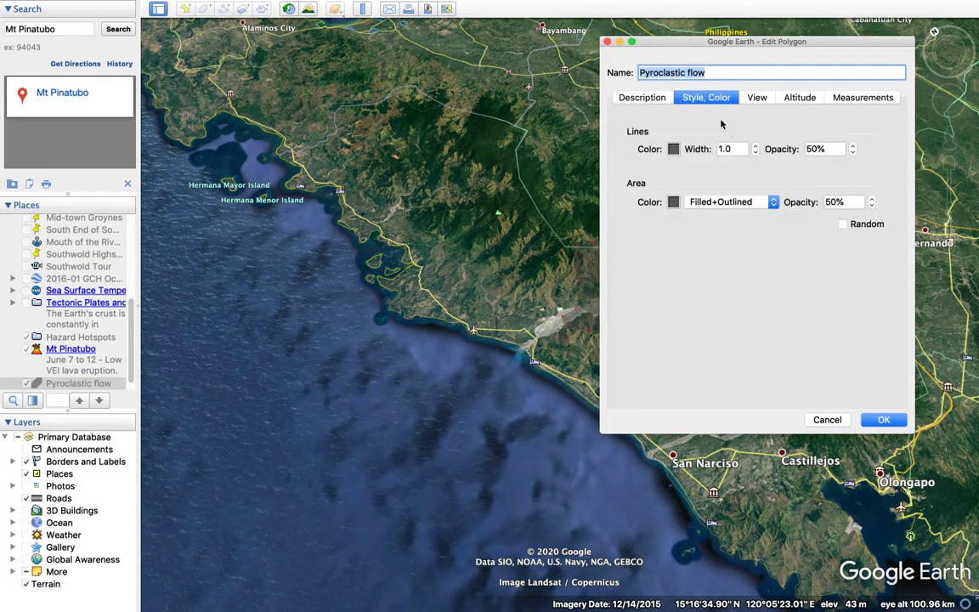
{"action": "left_click", "coordinate": [674, 149]}
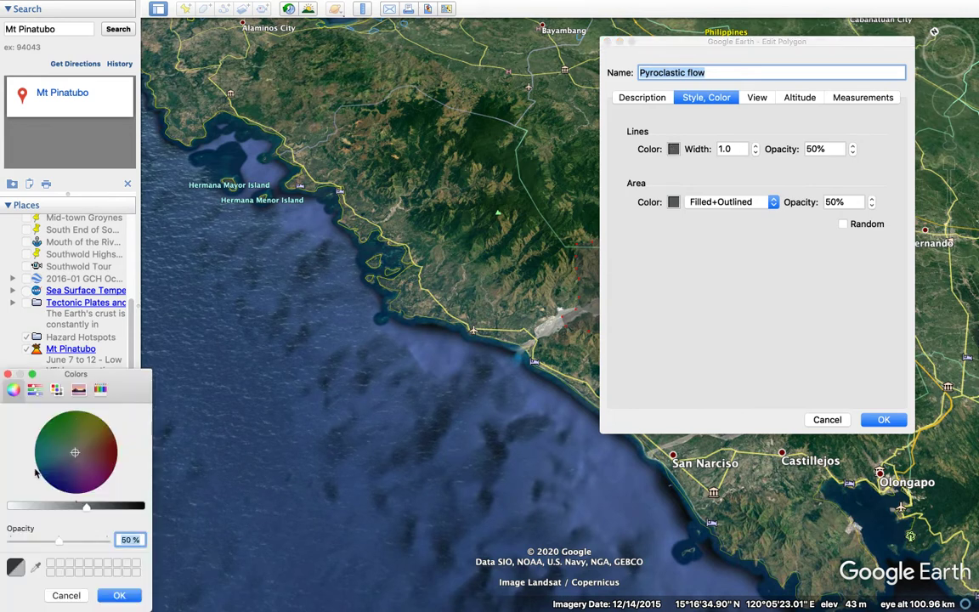
{"action": "left_click", "coordinate": [100, 389]}
{"action": "left_click", "coordinate": [32, 502]}
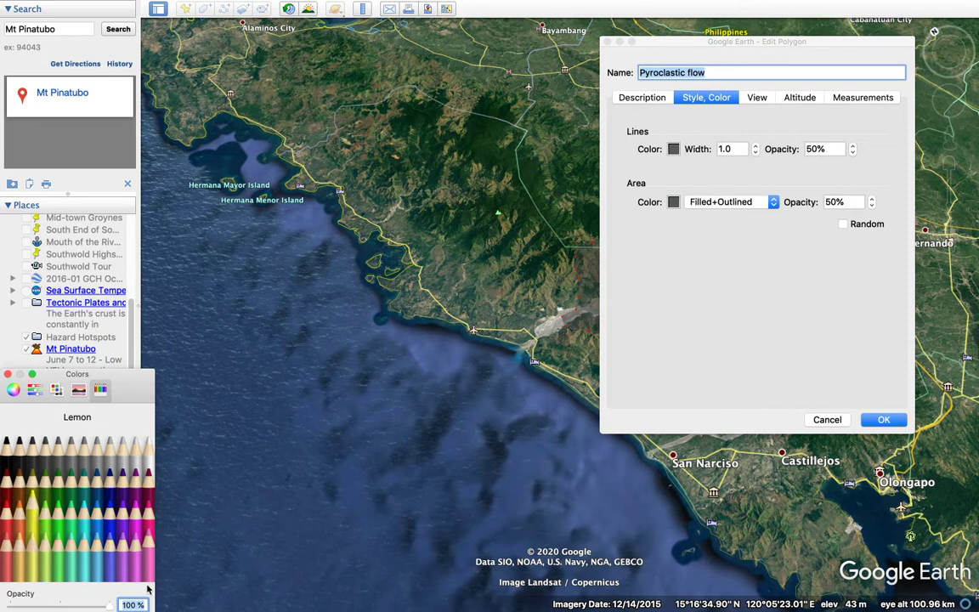
{"action": "left_click_drag", "start_coordinate": [126, 390], "coordinate": [156, 306]}
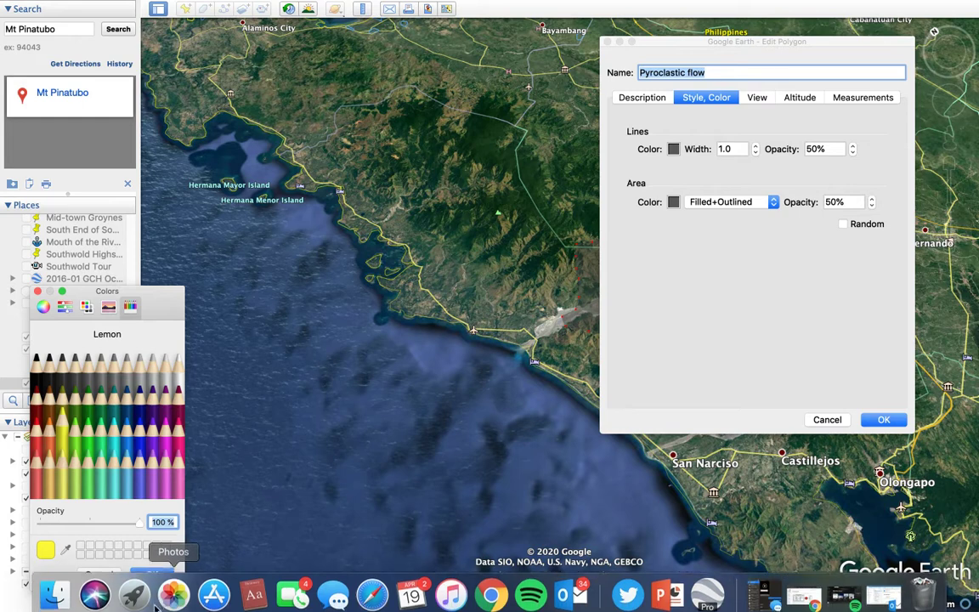
{"action": "left_click", "coordinate": [153, 575]}
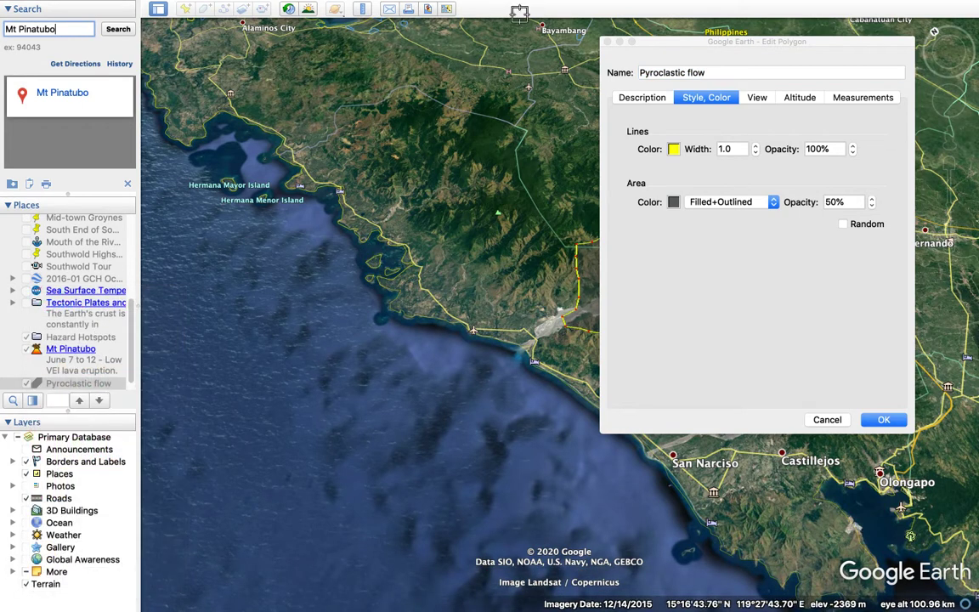
{"action": "left_click", "coordinate": [811, 150]}
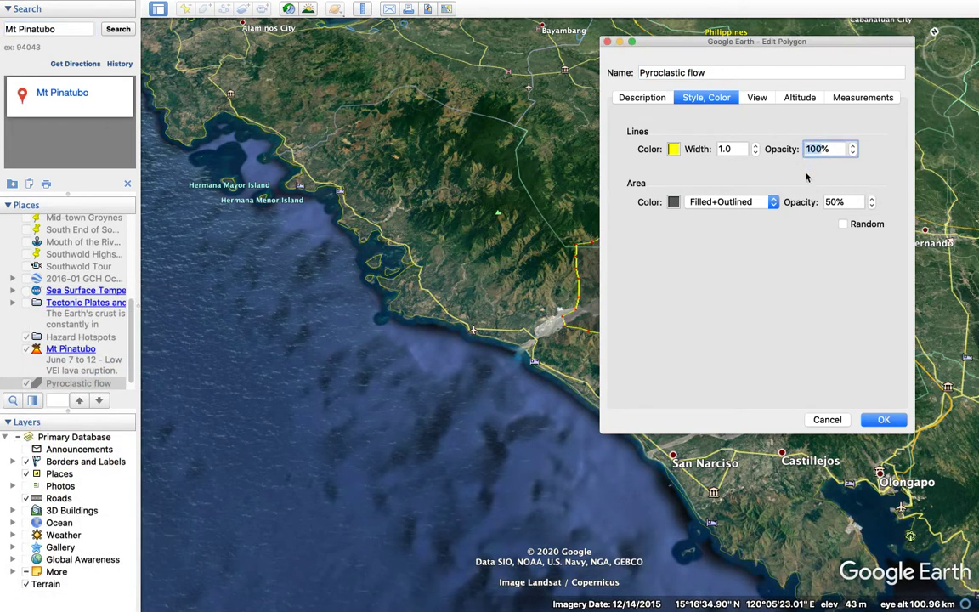
{"action": "left_click", "coordinate": [884, 420]}
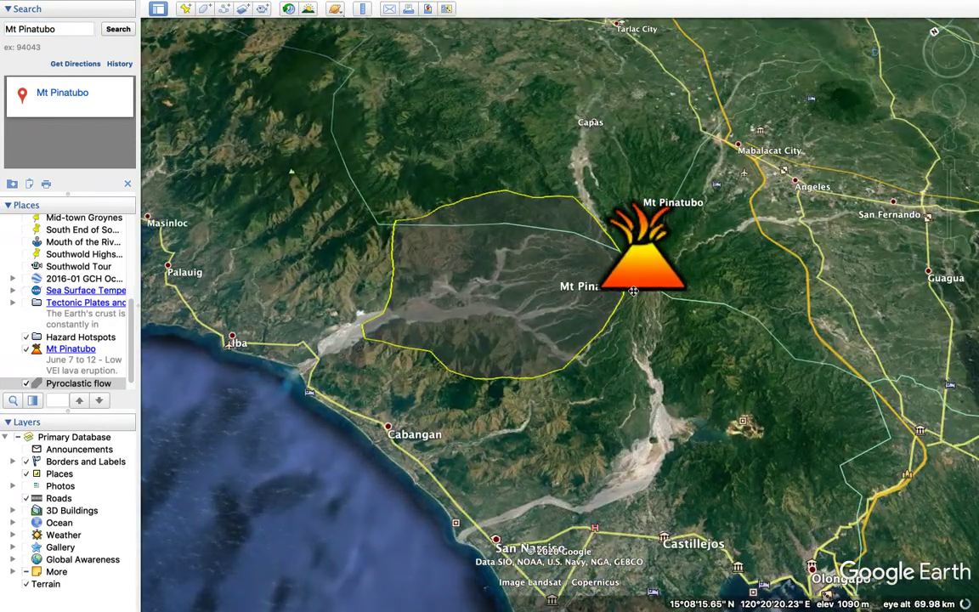
Draw a new path from Mt Pinatubo south along the river valley to the coast beside San Narciso
{"action": "left_click", "coordinate": [224, 10]}
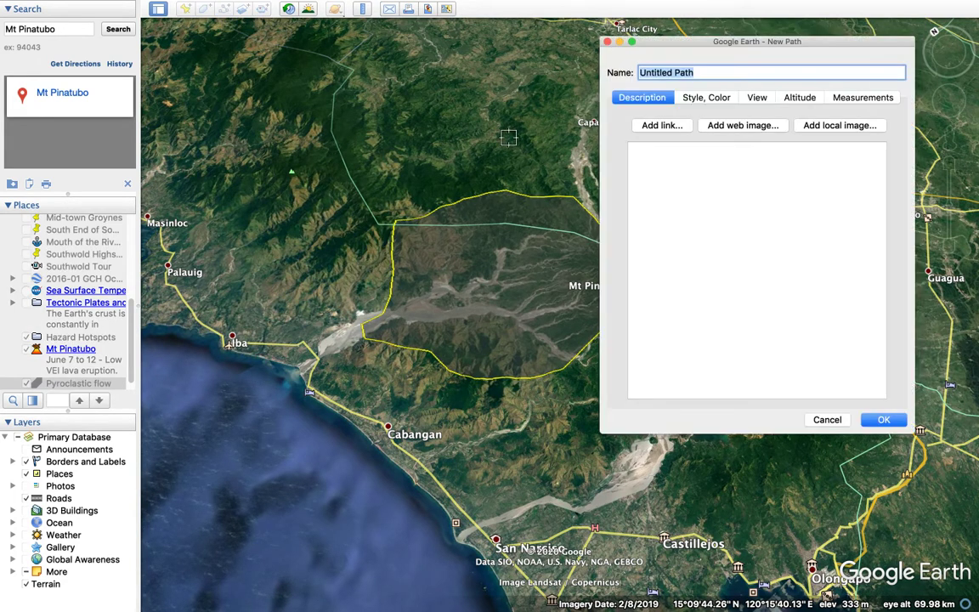
{"action": "left_click_drag", "start_coordinate": [693, 40], "coordinate": [230, 47]}
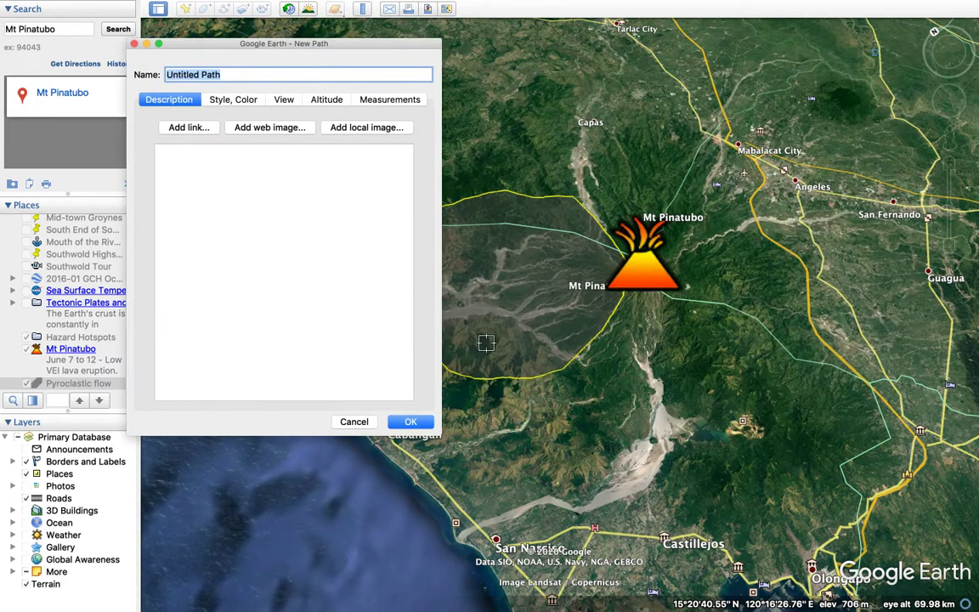
{"action": "left_click", "coordinate": [646, 289]}
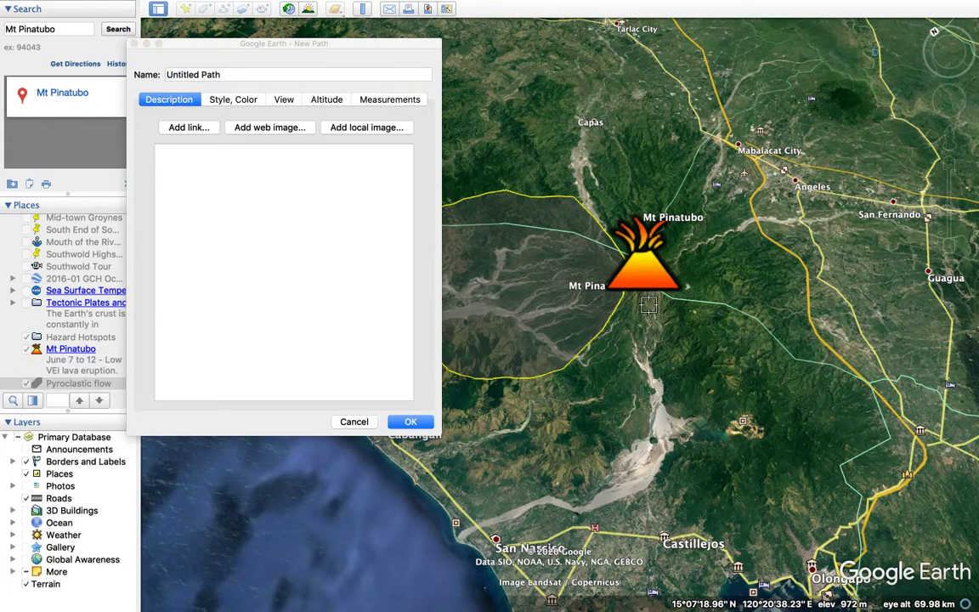
{"action": "mouse_move", "coordinate": [649, 299]}
{"action": "left_mouse_down"}
{"action": "mouse_move", "coordinate": [662, 426]}
{"action": "mouse_move", "coordinate": [655, 466]}
{"action": "mouse_move", "coordinate": [603, 495]}
{"action": "mouse_move", "coordinate": [455, 528]}
{"action": "left_mouse_up"}
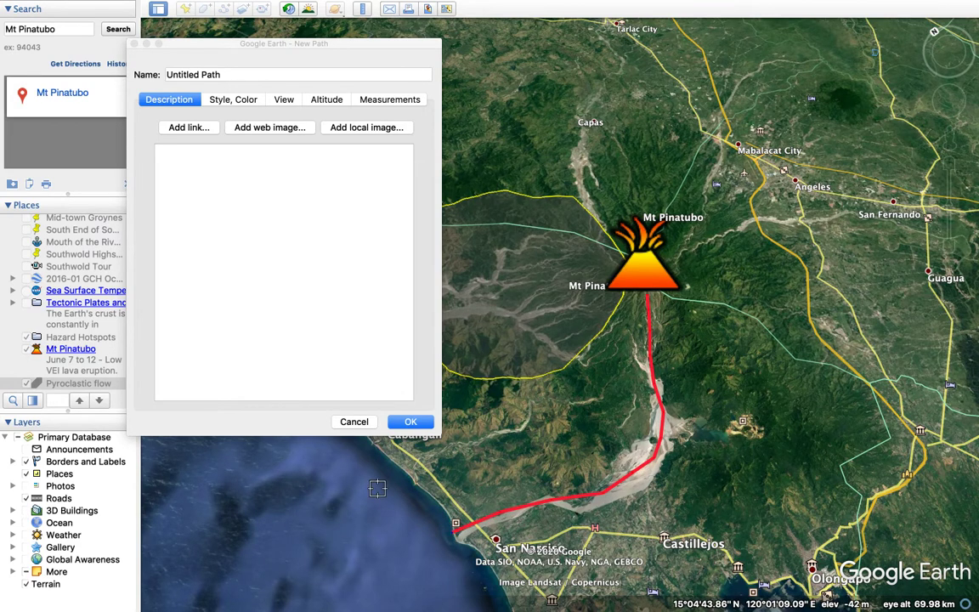
Name the new path Lahar, keeping its red line style, and save it
{"action": "left_click", "coordinate": [226, 100]}
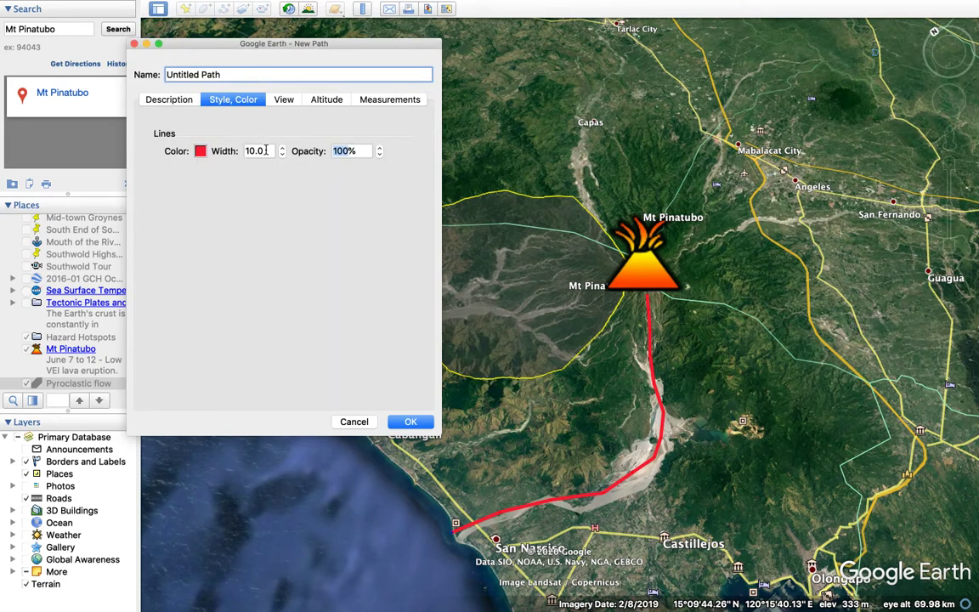
{"action": "left_click", "coordinate": [186, 100]}
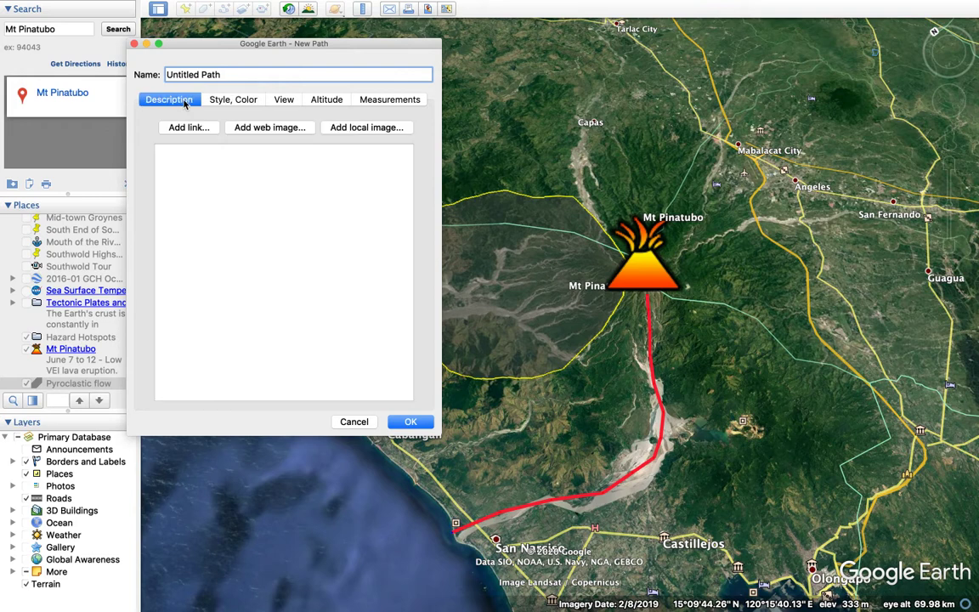
{"action": "left_click", "coordinate": [219, 100]}
{"action": "left_click_drag", "start_coordinate": [190, 75], "coordinate": [173, 75]}
{"action": "type", "text": "Laha"}
{"action": "key", "text": "BackSpace"}
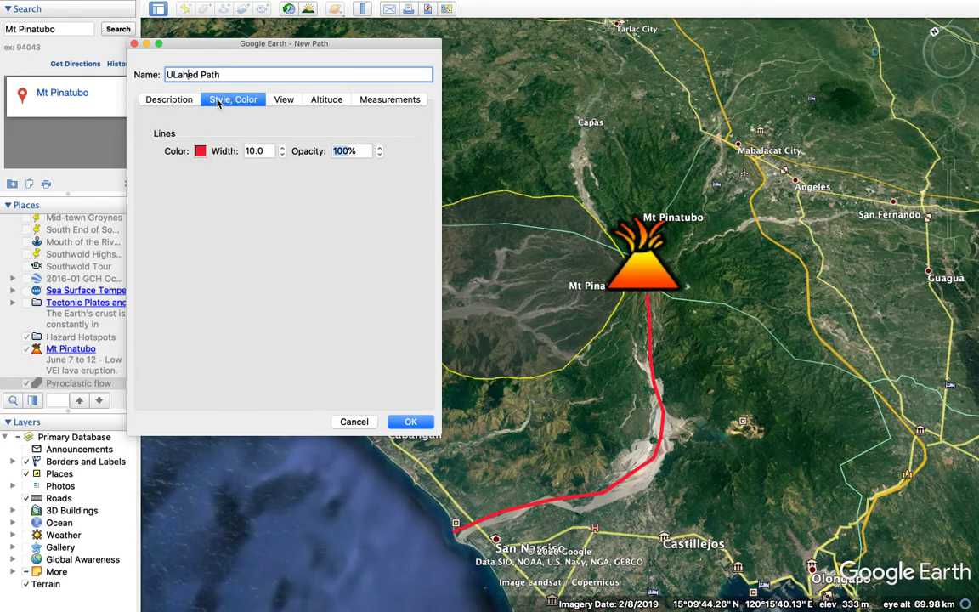
{"action": "left_click_drag", "start_coordinate": [224, 78], "coordinate": [138, 66]}
{"action": "type", "text": "Lahar"}
{"action": "left_click", "coordinate": [411, 423]}
View the Mt Pinatubo placemark's information balloon to check its description and link, and close it
{"action": "scroll", "coordinate": [653, 264], "scroll_direction": "up", "scroll_amount": 3}
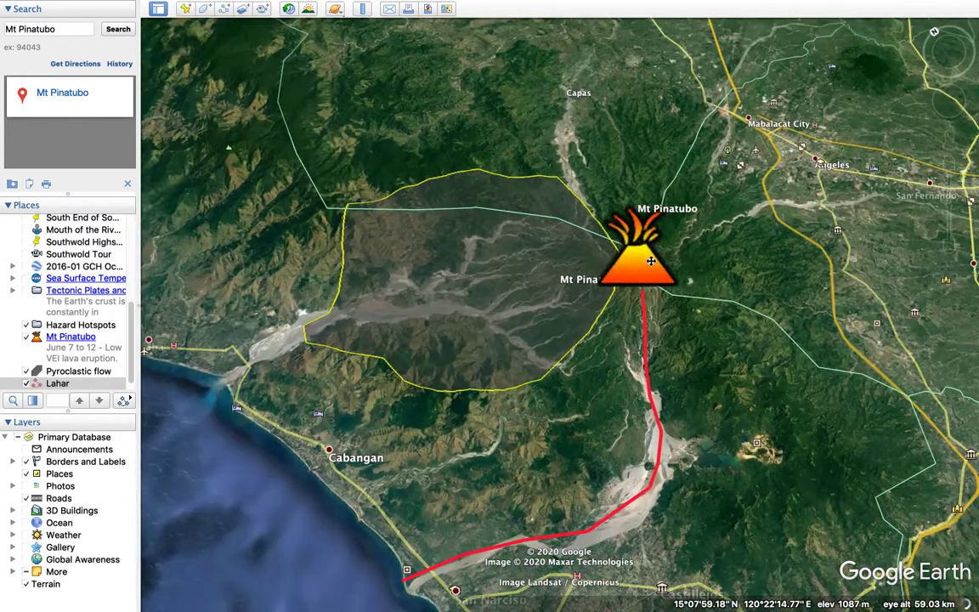
{"action": "left_click_drag", "start_coordinate": [654, 265], "coordinate": [668, 395]}
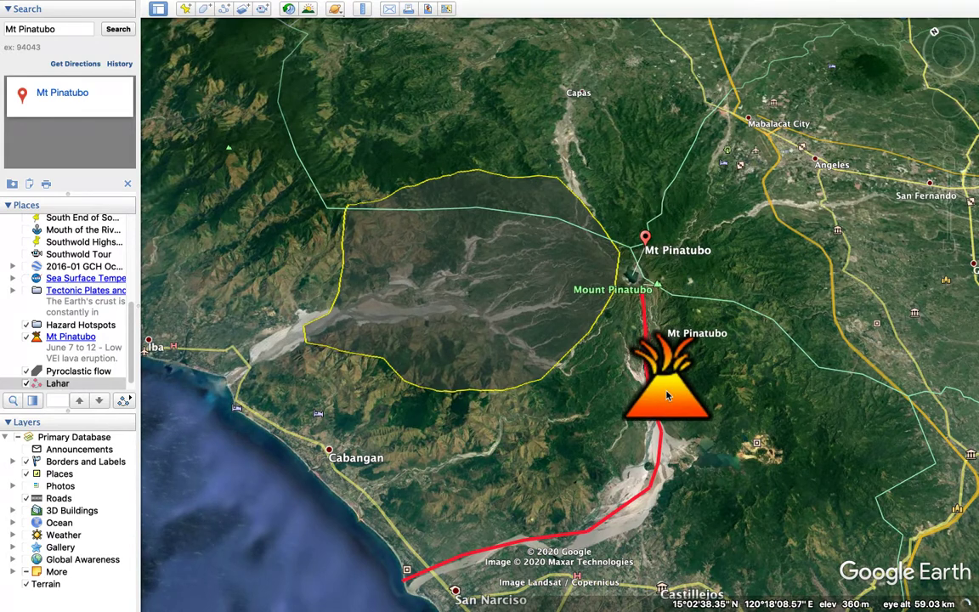
{"action": "left_click", "coordinate": [667, 395]}
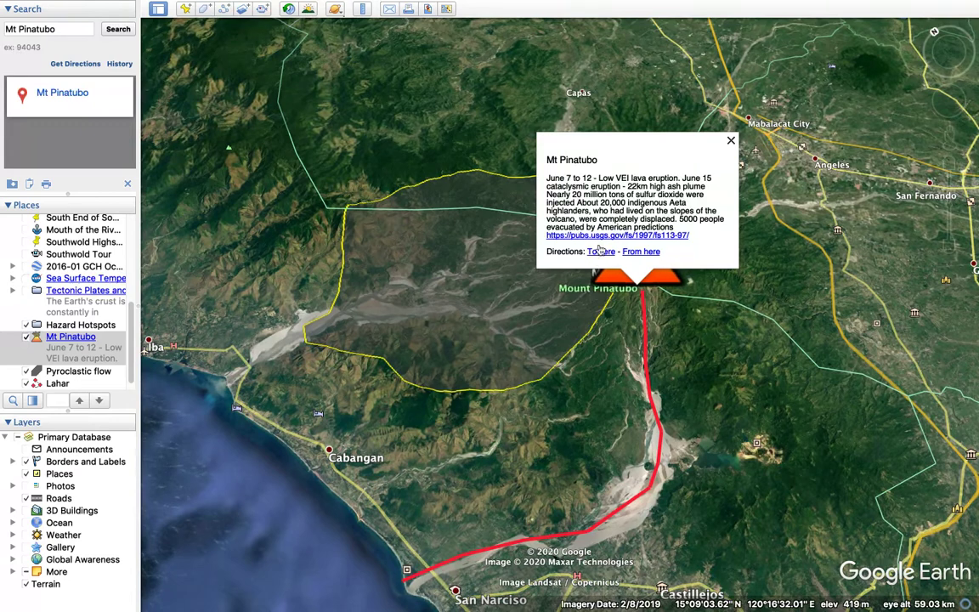
{"action": "key", "text": "Down"}
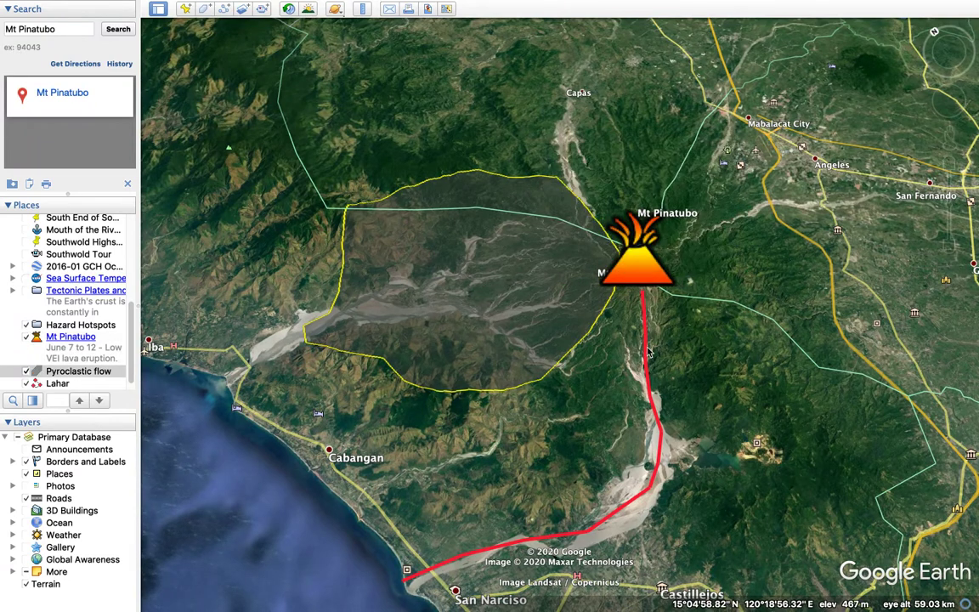
{"action": "right_click", "coordinate": [523, 295]}
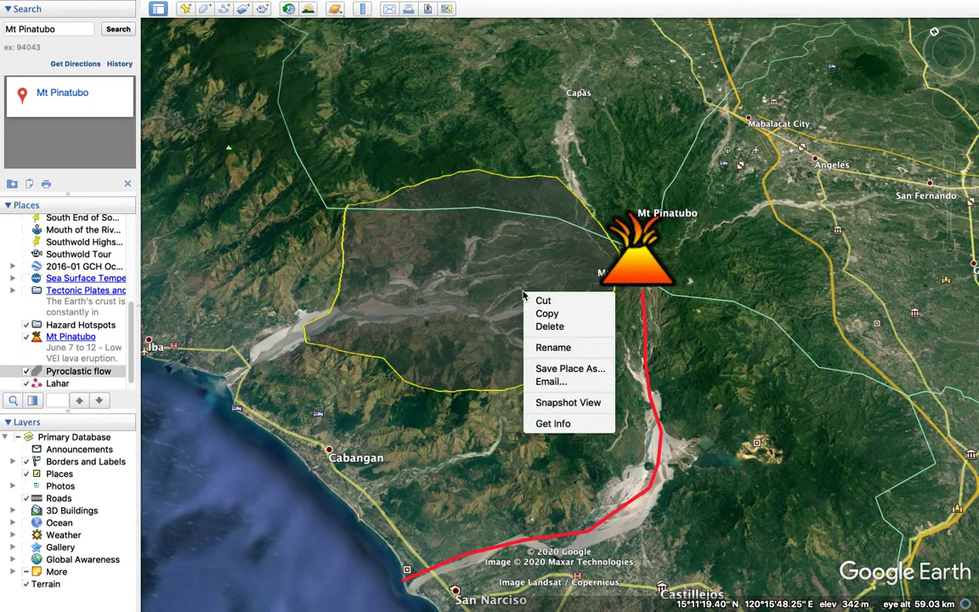
{"action": "left_click", "coordinate": [459, 274]}
{"action": "right_click", "coordinate": [460, 271]}
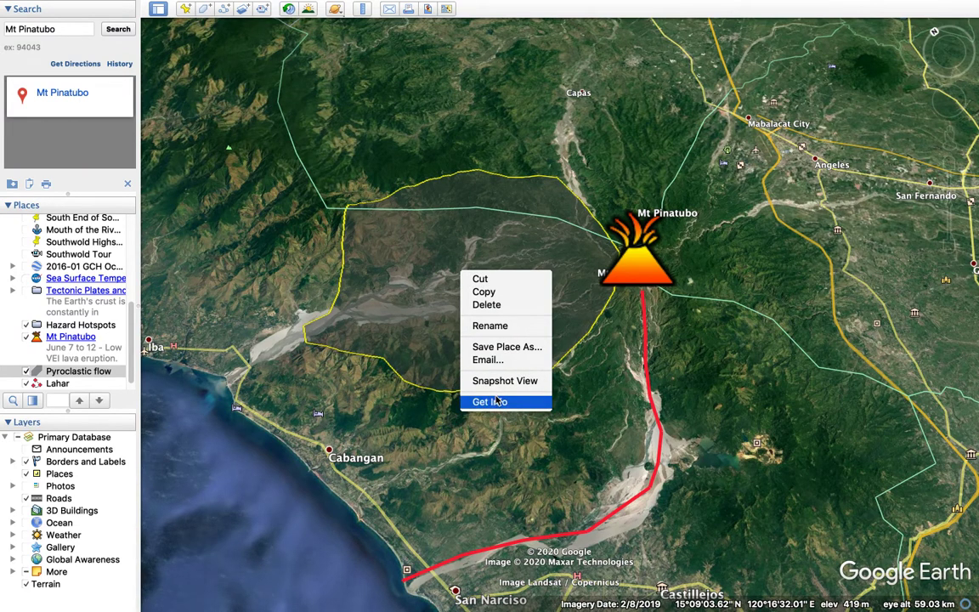
{"action": "left_click", "coordinate": [646, 321]}
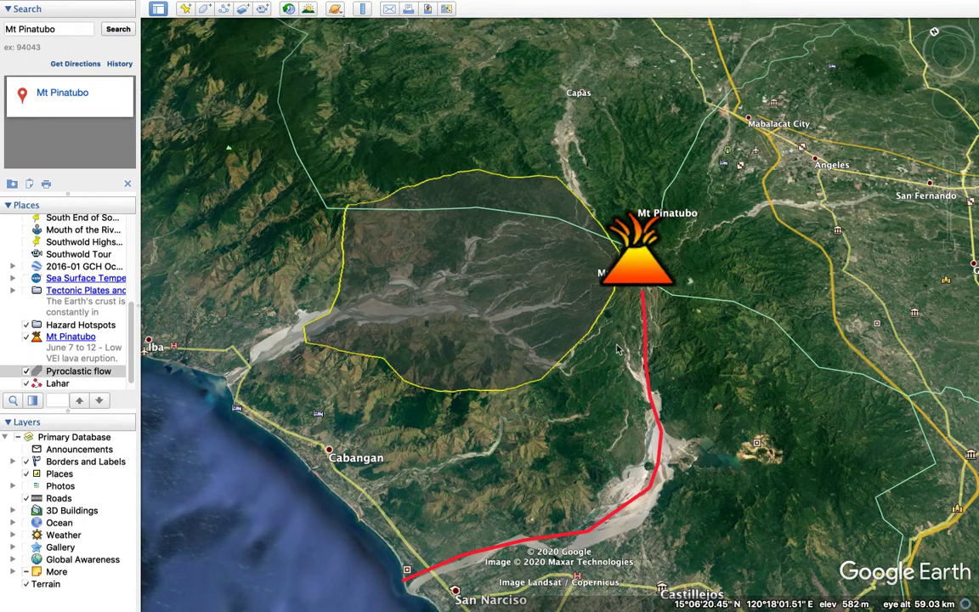
Leave Google Earth Pro's full-screen view and return to the Mapping Hazard Hotspots document in Chrome
{"action": "scroll", "coordinate": [648, 327], "scroll_direction": "up", "scroll_amount": 2}
{"action": "scroll", "coordinate": [648, 327], "scroll_direction": "down", "scroll_amount": 3}
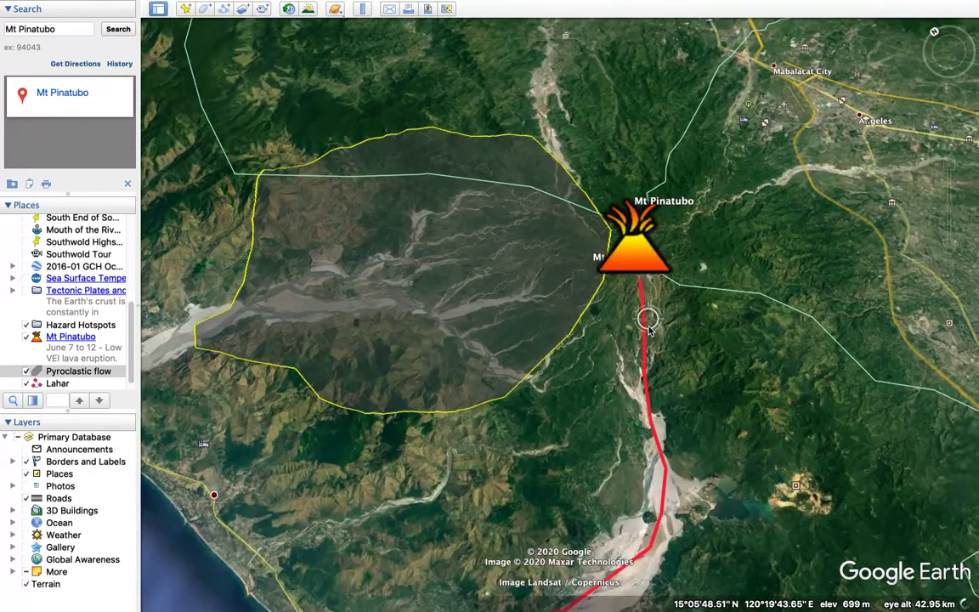
{"action": "mouse_move", "coordinate": [5, 4]}
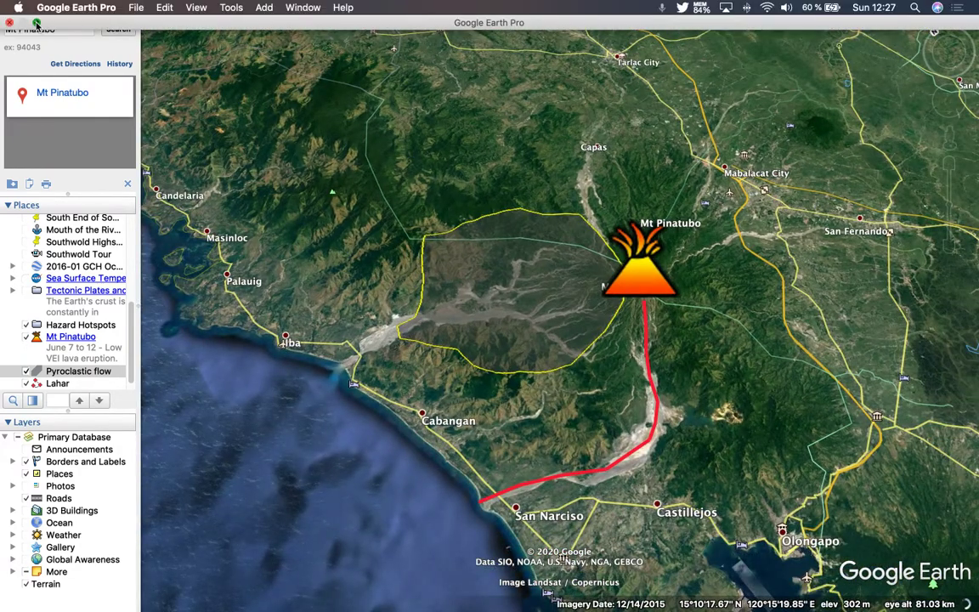
{"action": "left_click", "coordinate": [37, 23]}
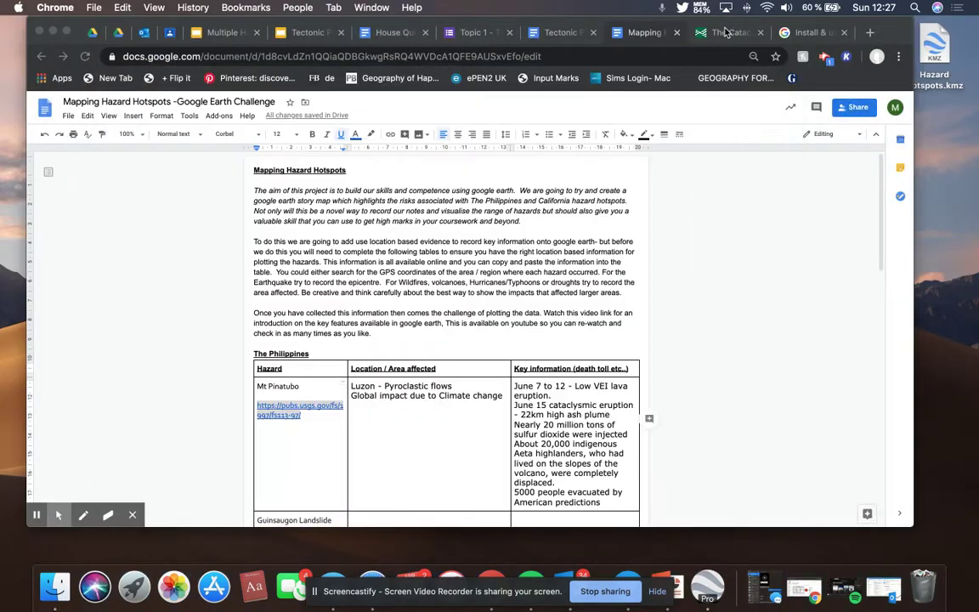
Open the USGS fact sheet on Mount Pinatubo in Chrome and examine its map of pyroclastic flows and lahars
{"action": "left_click", "coordinate": [660, 31]}
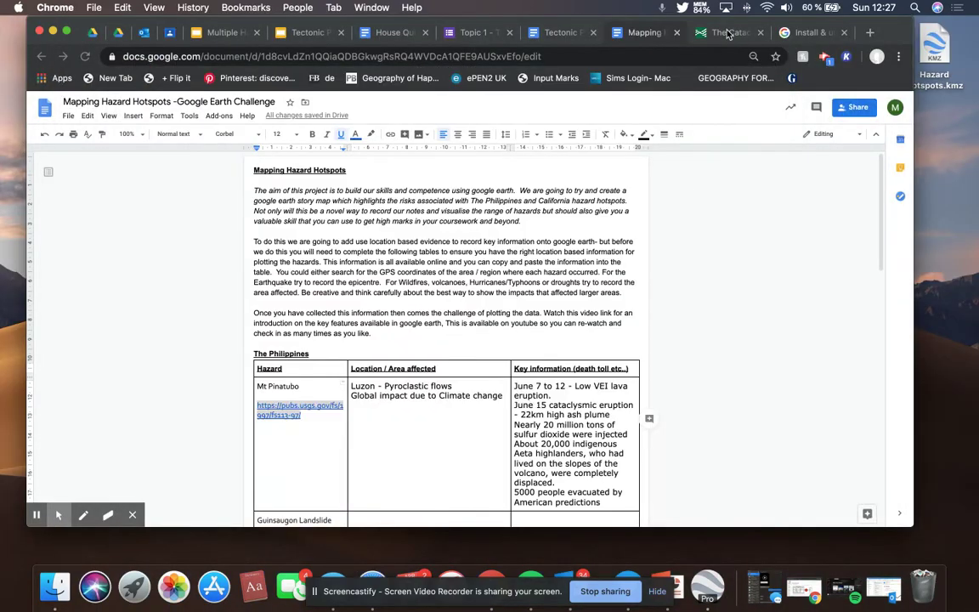
{"action": "left_click", "coordinate": [728, 34]}
{"action": "scroll", "coordinate": [527, 235], "scroll_direction": "up", "scroll_amount": 10}
{"action": "scroll", "coordinate": [527, 235], "scroll_direction": "down", "scroll_amount": 15}
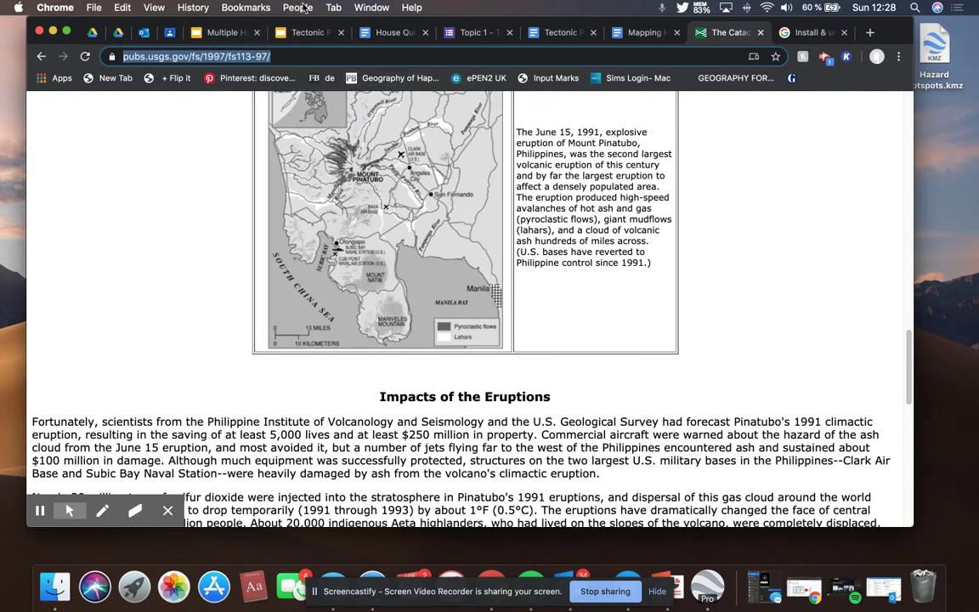
Switch to Google Earth Pro in full screen and show the Philippines and the Philippine Sea with north up
{"action": "left_click", "coordinate": [802, 588]}
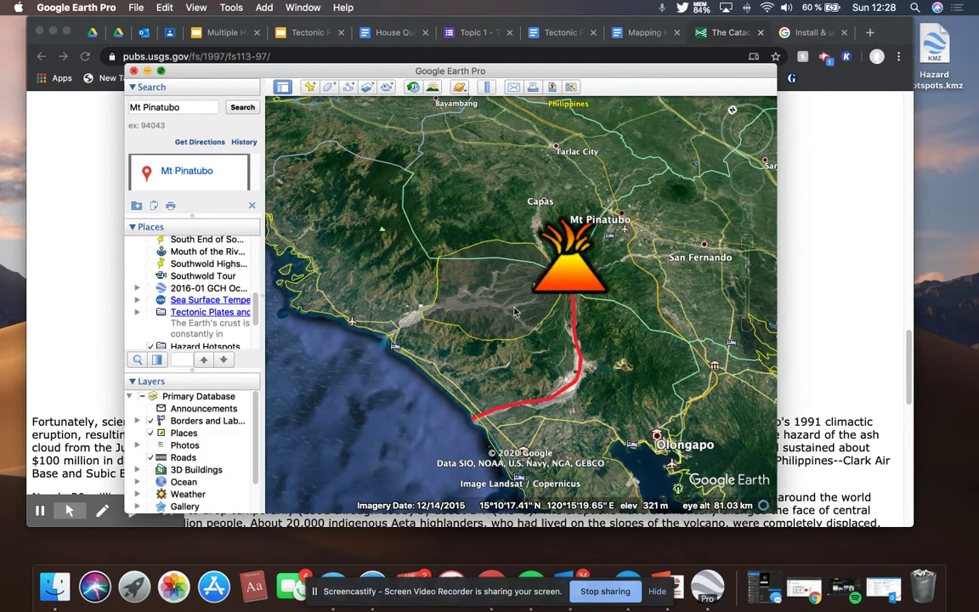
{"action": "left_click", "coordinate": [161, 70]}
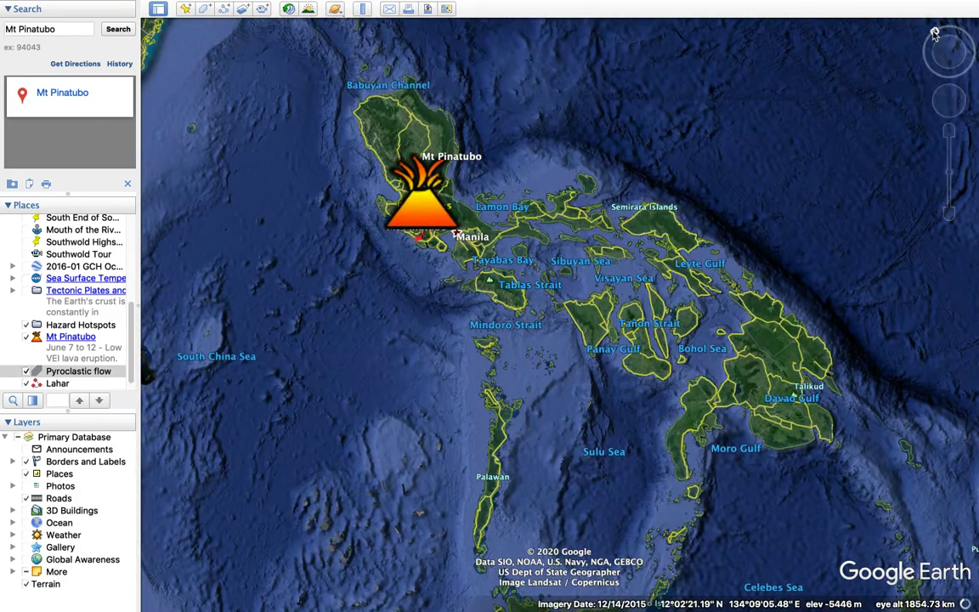
{"action": "left_click", "coordinate": [934, 31]}
{"action": "left_click_drag", "start_coordinate": [877, 314], "coordinate": [595, 333]}
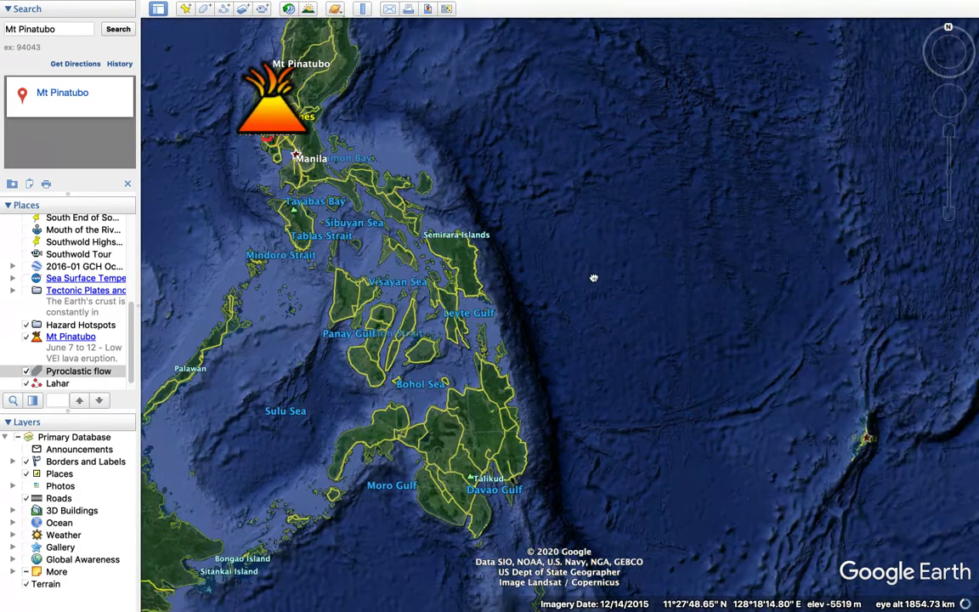
{"action": "scroll", "coordinate": [715, 327], "scroll_direction": "up", "scroll_amount": 2}
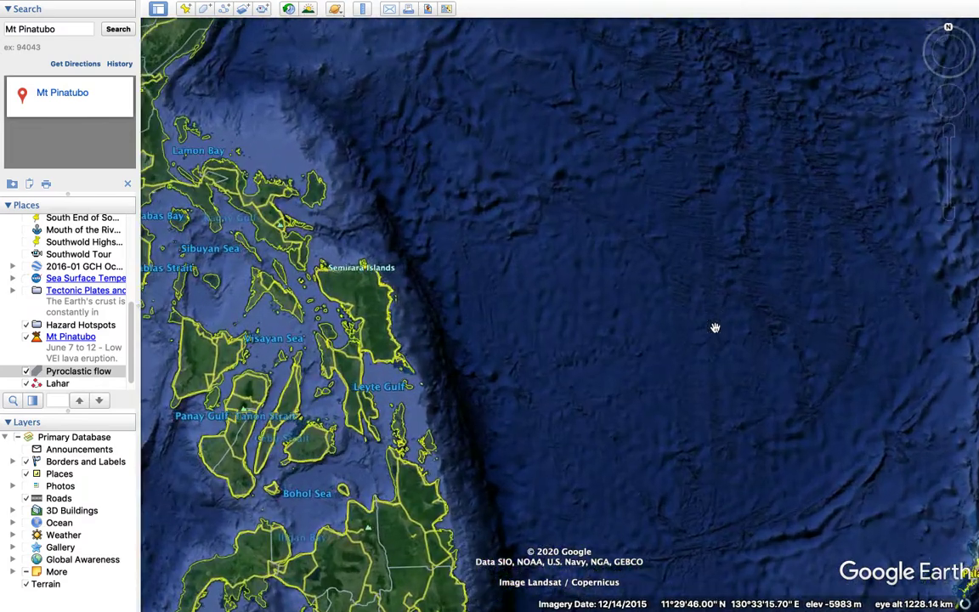
{"action": "scroll", "coordinate": [715, 328], "scroll_direction": "down", "scroll_amount": 5}
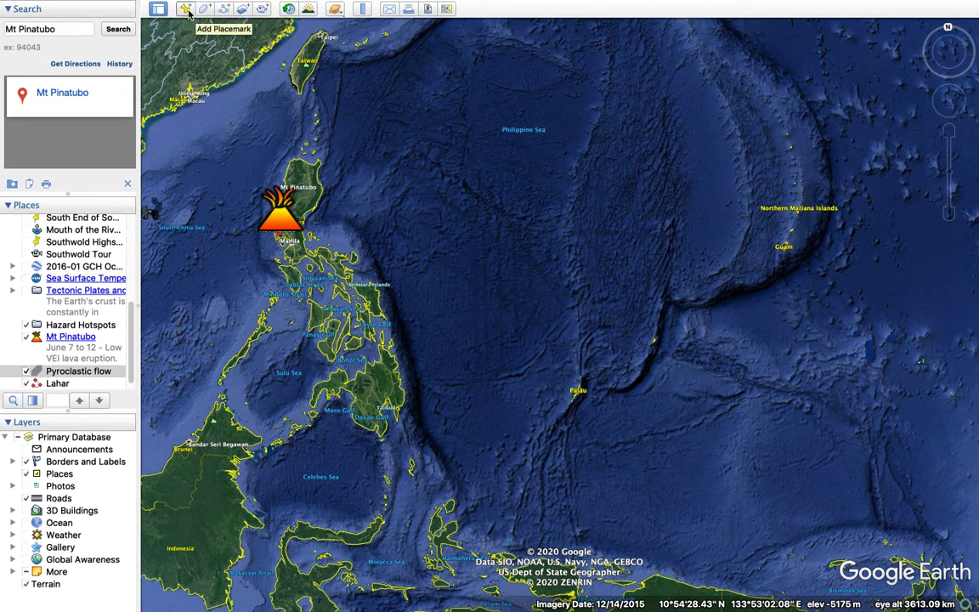
Start a new placemark with the blue rain cloud icon at scale 5.0
{"action": "left_click", "coordinate": [186, 9]}
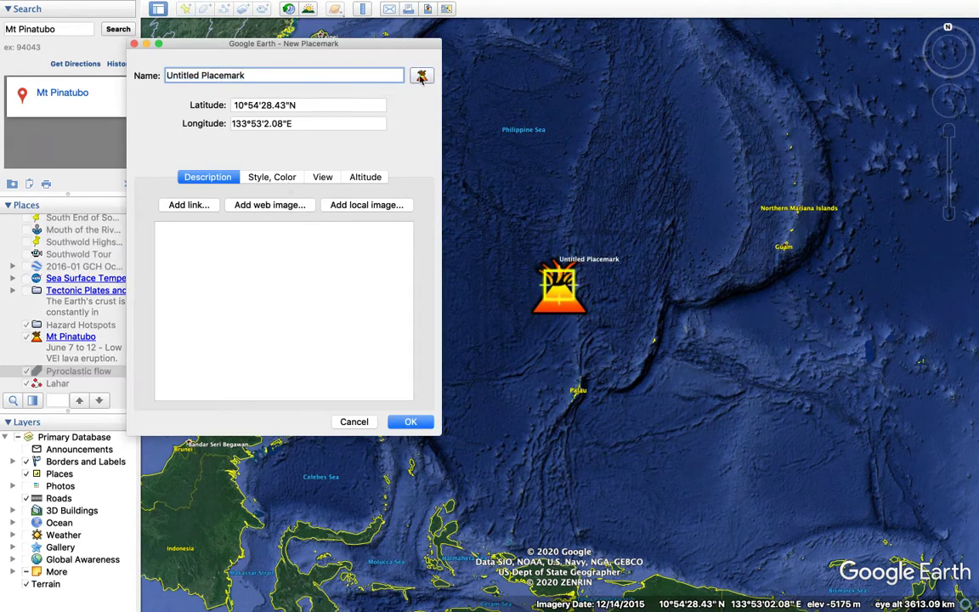
{"action": "left_click", "coordinate": [422, 76]}
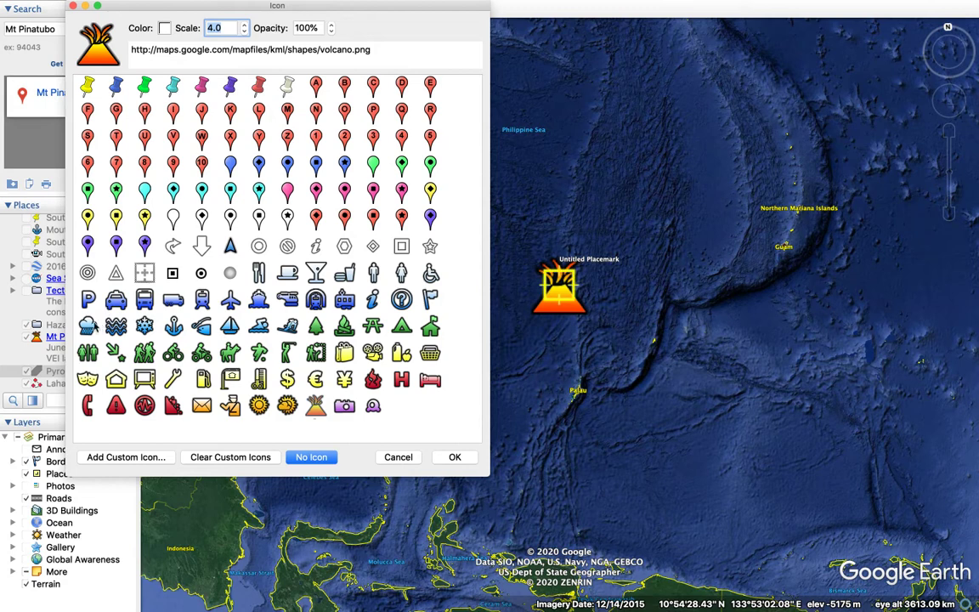
{"action": "left_click", "coordinate": [87, 326]}
{"action": "left_click", "coordinate": [238, 28]}
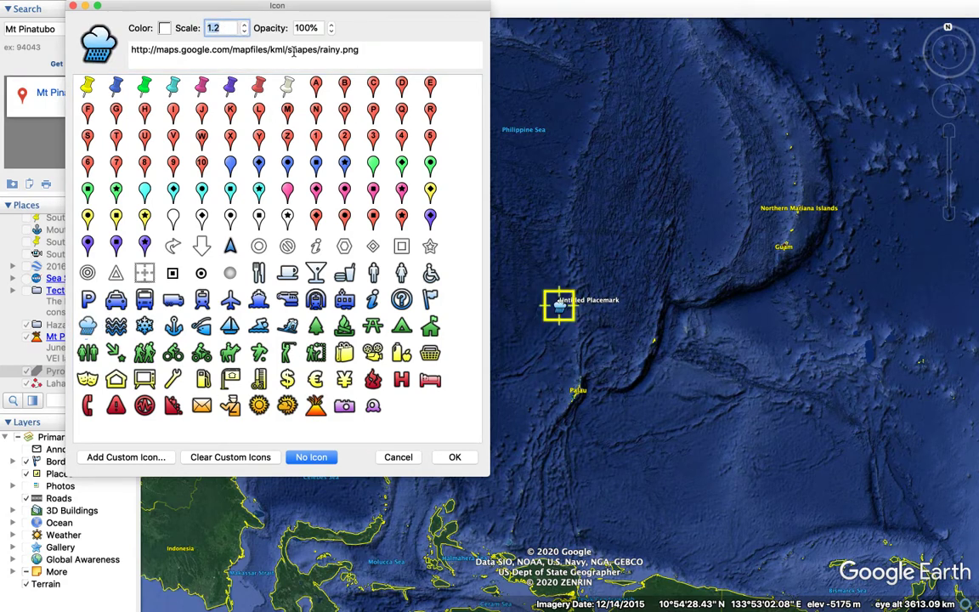
{"action": "type", "text": "10"}
{"action": "key", "text": "BackSpace"}
{"action": "key", "text": "BackSpace"}
{"action": "type", "text": "50"}
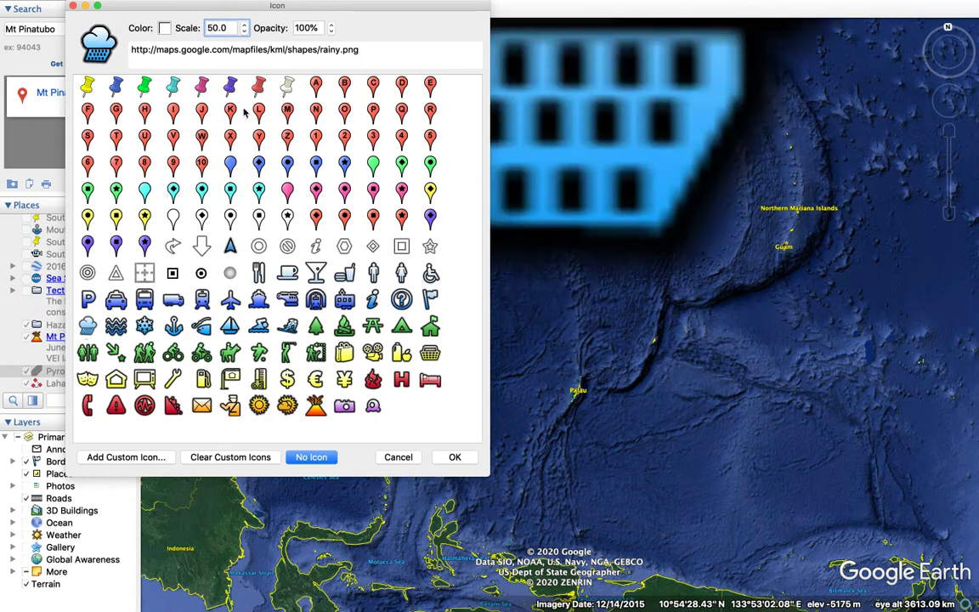
{"action": "key", "text": "BackSpace"}
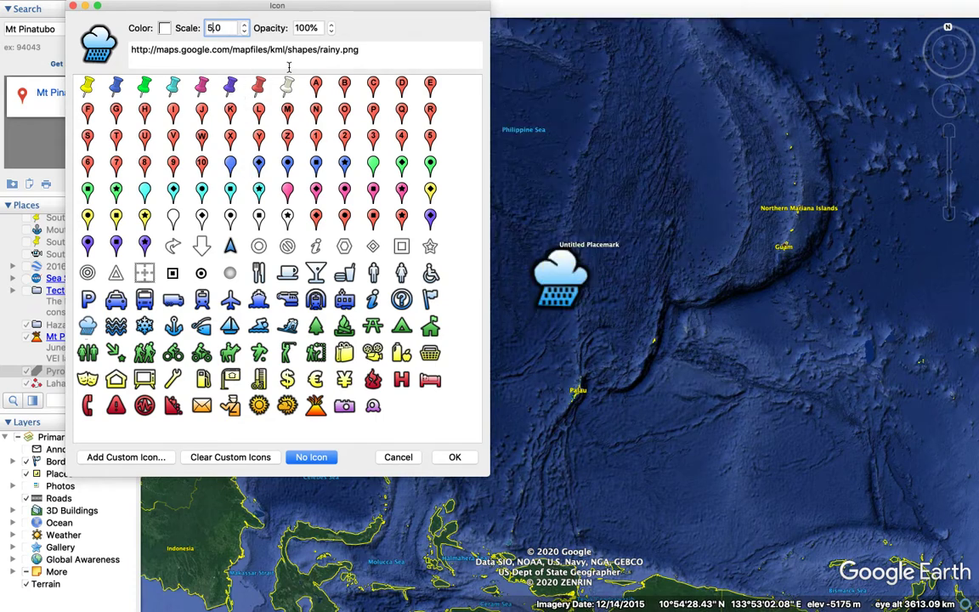
{"action": "left_click", "coordinate": [455, 457]}
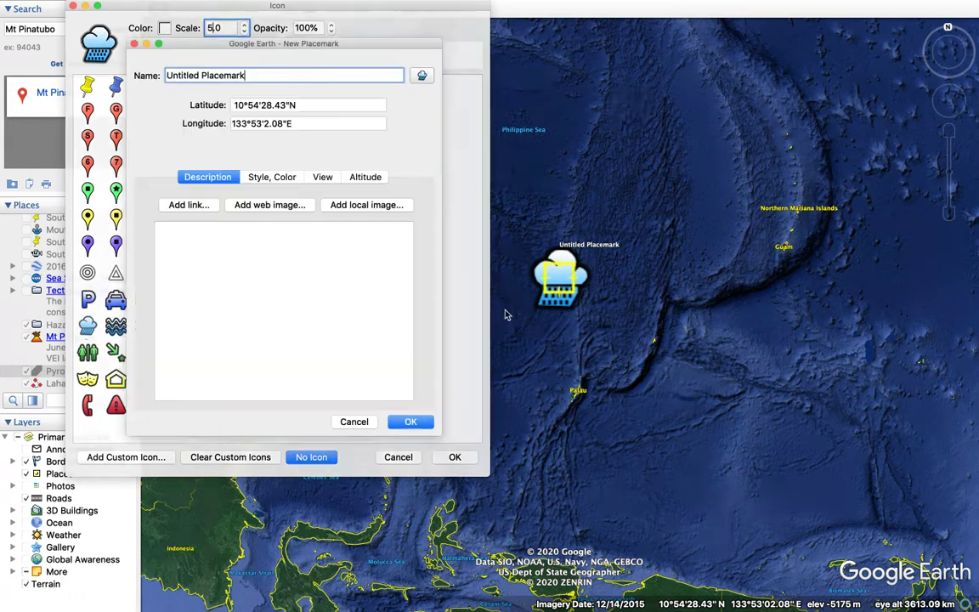
Position the new placemark in the ocean just south of Guam, name it Typhoon Haiyan, 2013, and save it
{"action": "left_click_drag", "start_coordinate": [557, 289], "coordinate": [774, 291]}
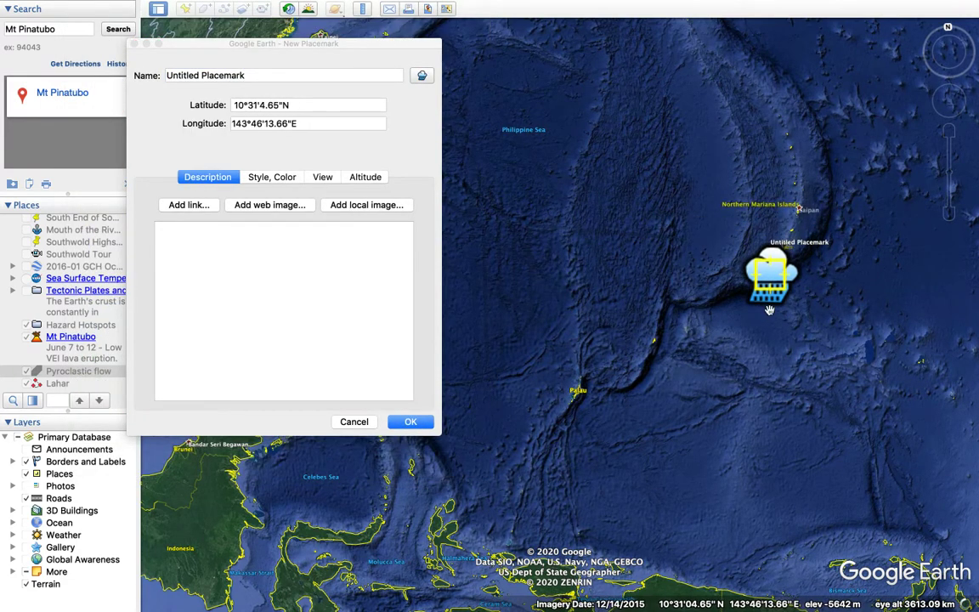
{"action": "left_click", "coordinate": [265, 75]}
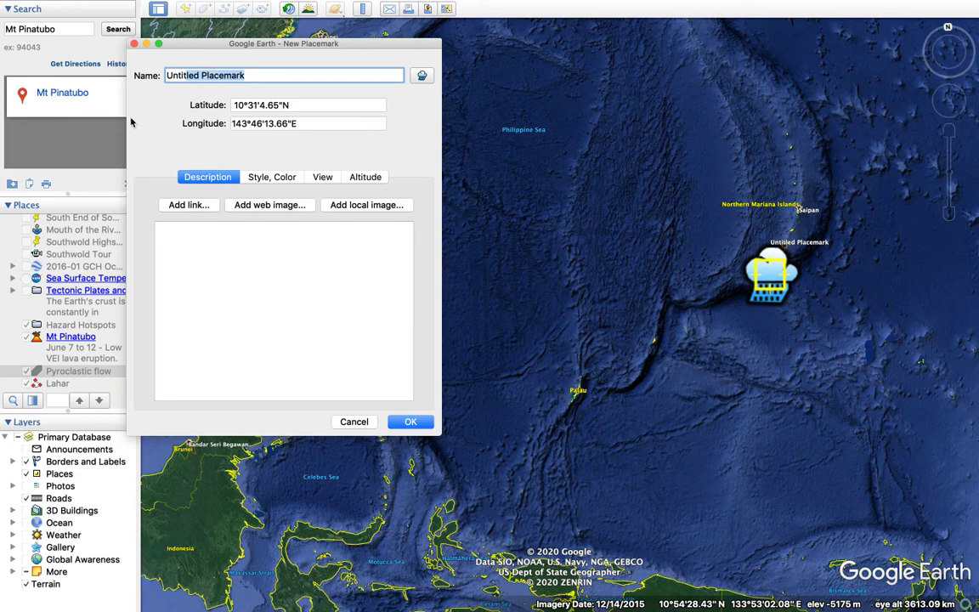
{"action": "key", "text": "BackSpace"}
{"action": "key", "text": "BackSpace"}
{"action": "key", "text": "BackSpace"}
{"action": "type", "text": "Tyh"}
{"action": "key", "text": "BackSpace"}
{"action": "type", "text": "phoon Haiyan"}
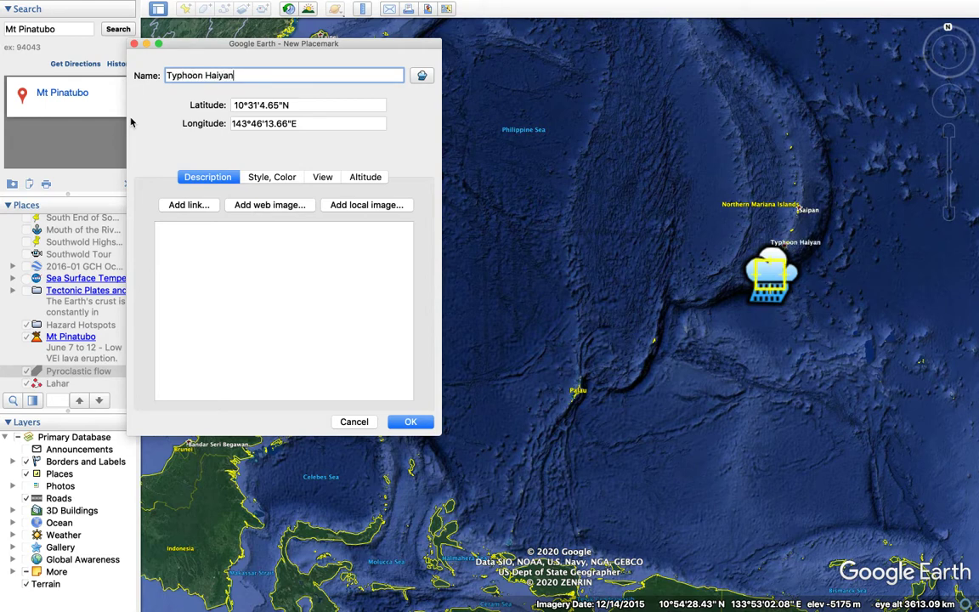
{"action": "type", "text": ", 20"}
{"action": "key", "text": "BackSpace"}
{"action": "type", "text": "13"}
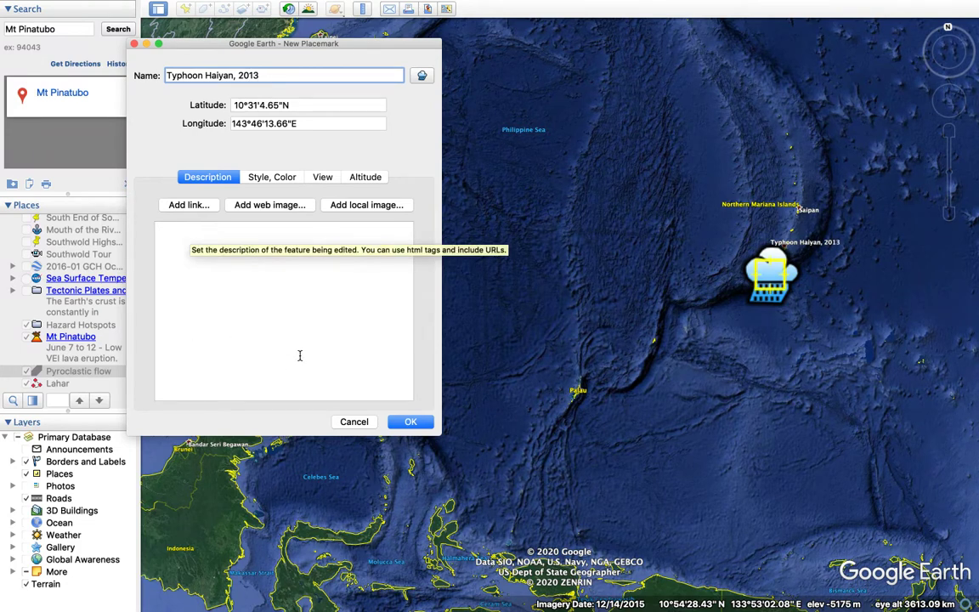
{"action": "left_click", "coordinate": [232, 271]}
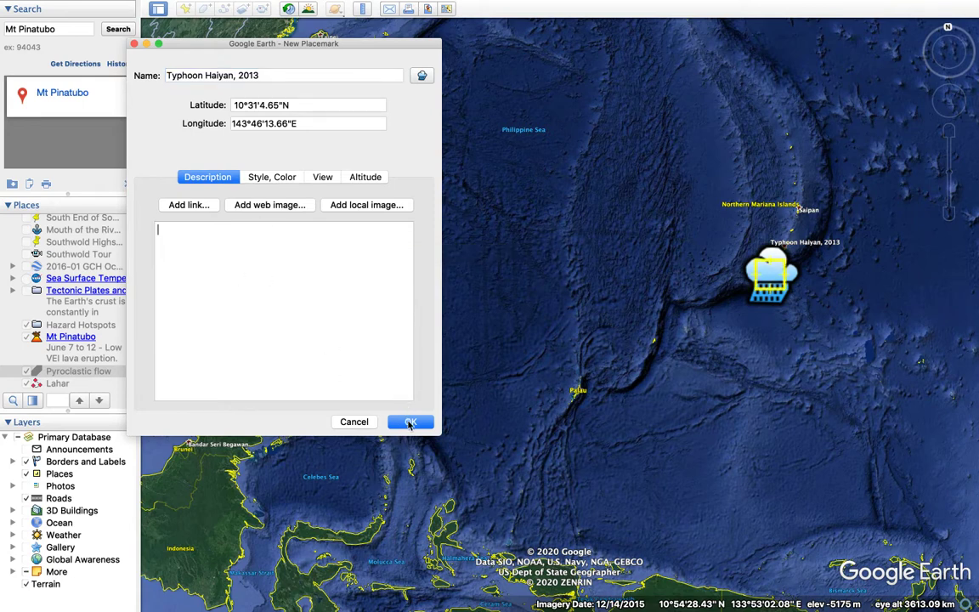
{"action": "left_click", "coordinate": [411, 423]}
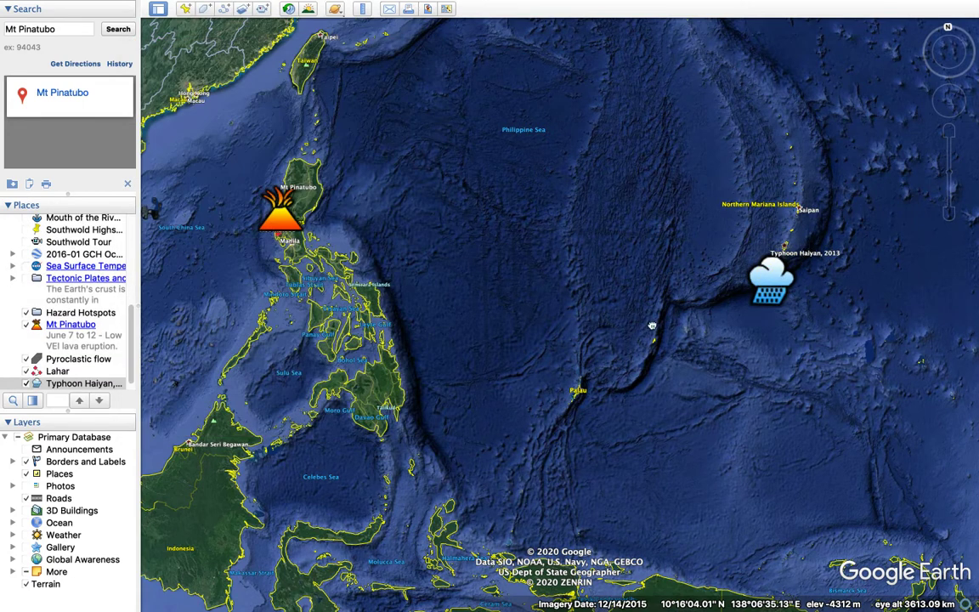
Start a new path and set its line colour to Magenta
{"action": "left_click", "coordinate": [224, 9]}
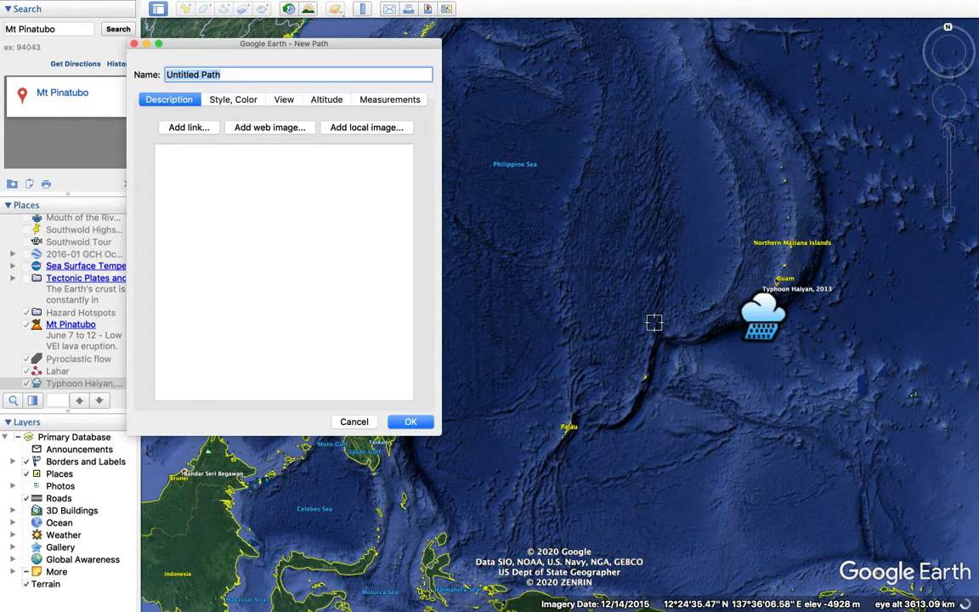
{"action": "left_click_drag", "start_coordinate": [291, 49], "coordinate": [206, 93]}
{"action": "left_click", "coordinate": [146, 148]}
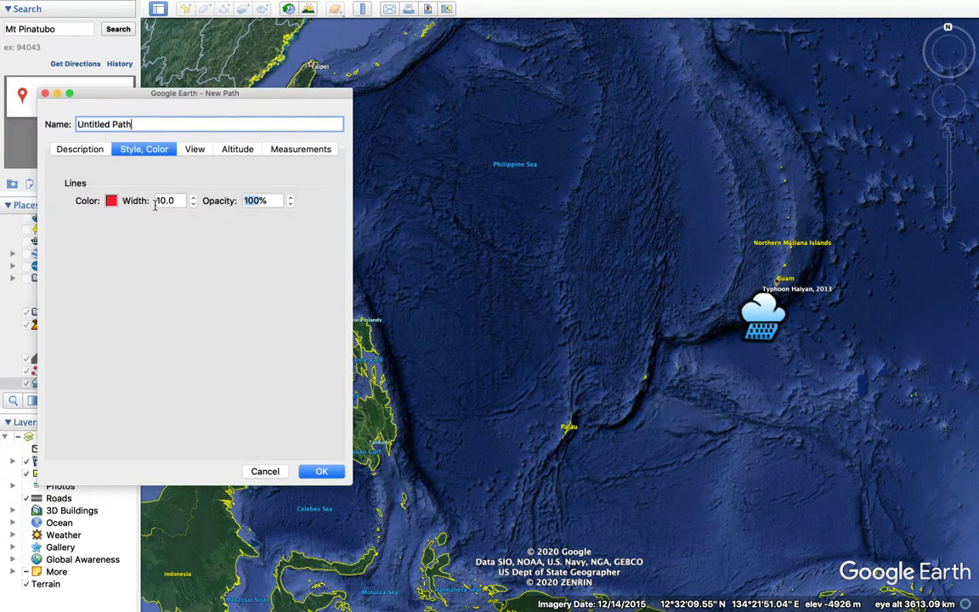
{"action": "left_click", "coordinate": [111, 201]}
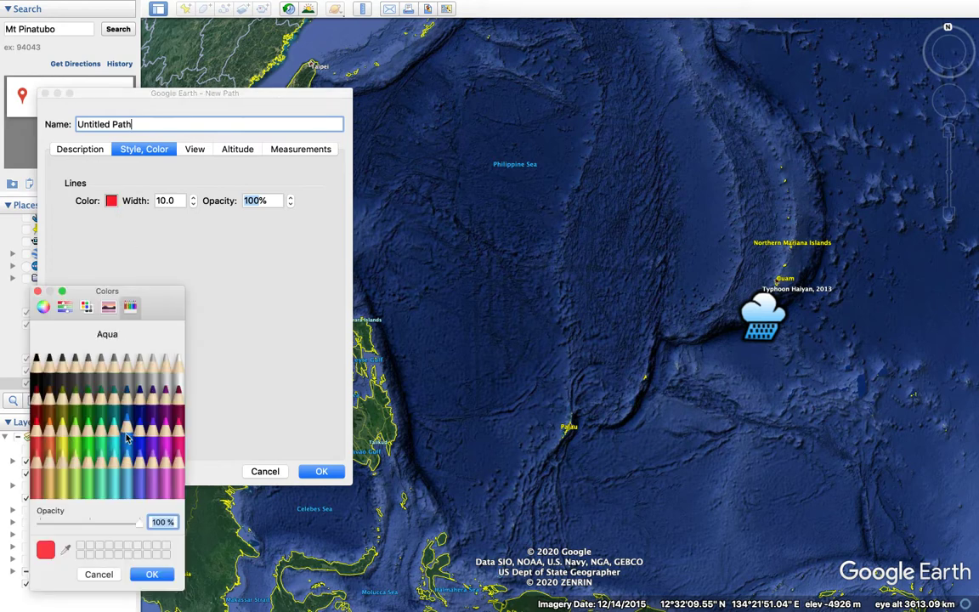
{"action": "left_click", "coordinate": [169, 435]}
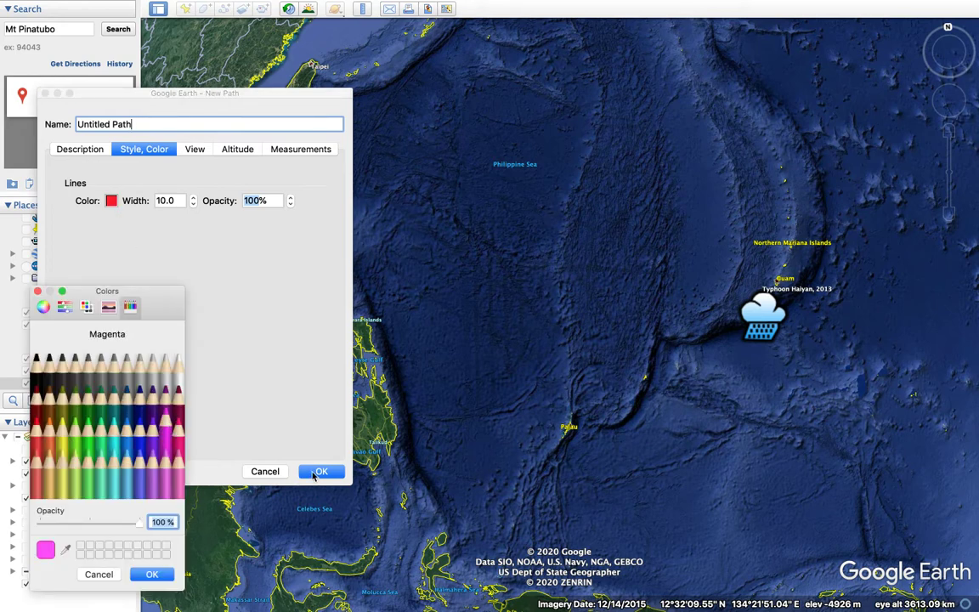
{"action": "left_click", "coordinate": [314, 475]}
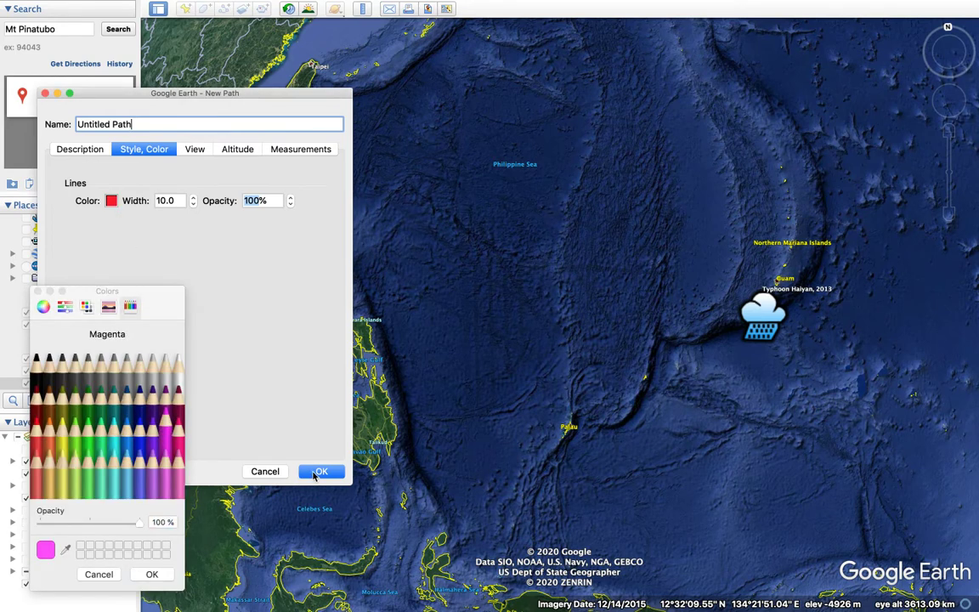
{"action": "left_click", "coordinate": [152, 575]}
Draw the path from the Typhoon Haiyan placemark west across the central Philippines to the coast near Hong Kong, and save it
{"action": "mouse_move", "coordinate": [746, 329]}
{"action": "left_mouse_down"}
{"action": "mouse_move", "coordinate": [548, 371]}
{"action": "mouse_move", "coordinate": [405, 328]}
{"action": "mouse_move", "coordinate": [349, 330]}
{"action": "left_mouse_up"}
{"action": "left_click", "coordinate": [298, 135]}
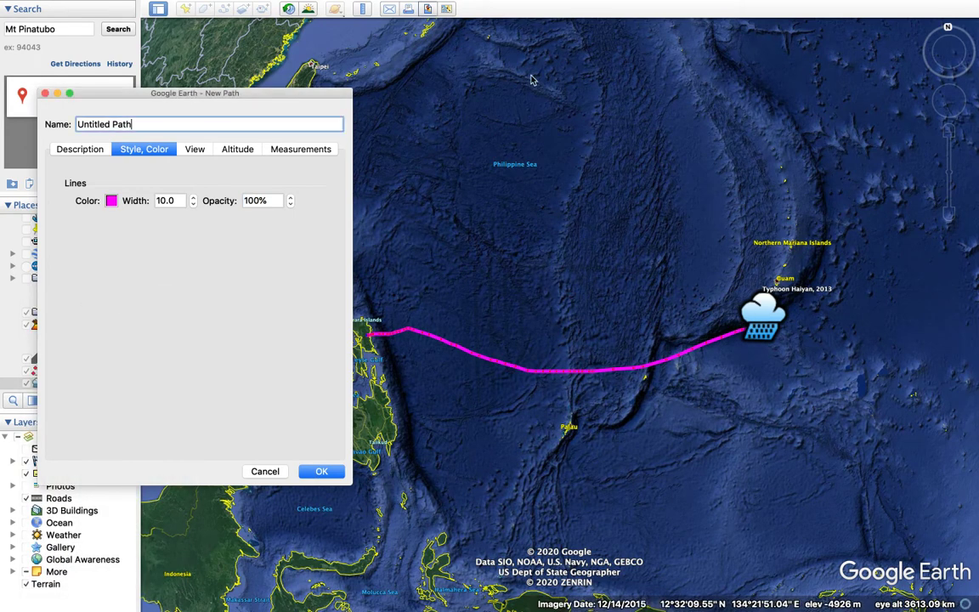
{"action": "left_click_drag", "start_coordinate": [281, 102], "coordinate": [836, 194]}
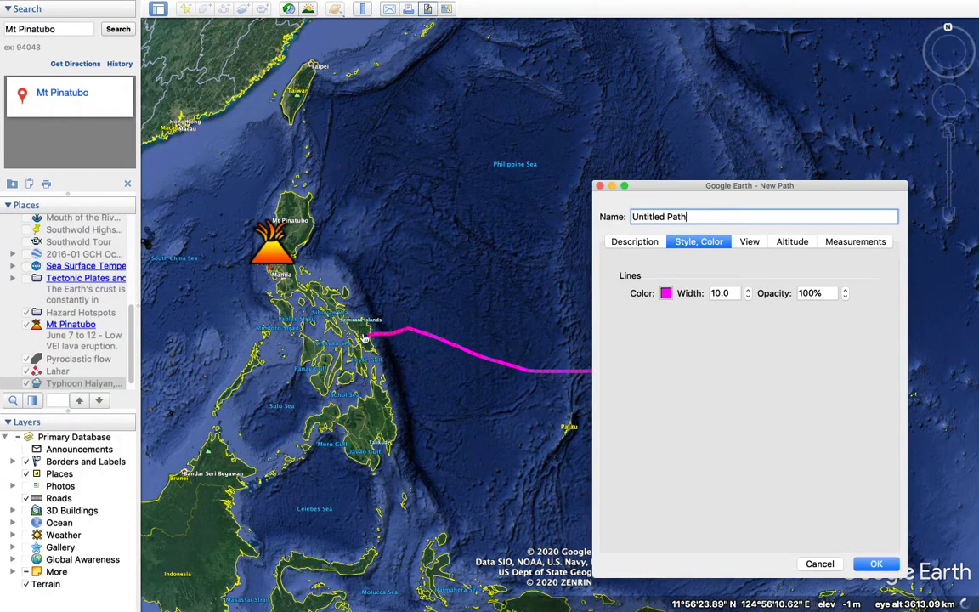
{"action": "mouse_move", "coordinate": [376, 332]}
{"action": "left_mouse_down"}
{"action": "mouse_move", "coordinate": [336, 344]}
{"action": "mouse_move", "coordinate": [302, 334]}
{"action": "mouse_move", "coordinate": [209, 210]}
{"action": "mouse_move", "coordinate": [176, 130]}
{"action": "left_mouse_up"}
{"action": "left_click", "coordinate": [669, 216]}
{"action": "left_click_drag", "start_coordinate": [646, 186], "coordinate": [570, 122]}
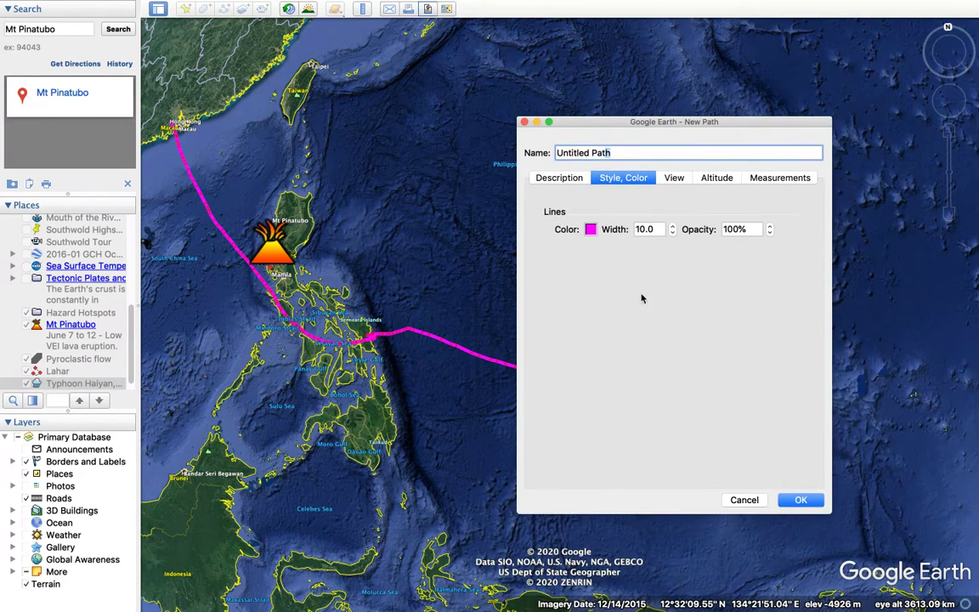
{"action": "left_click", "coordinate": [801, 500]}
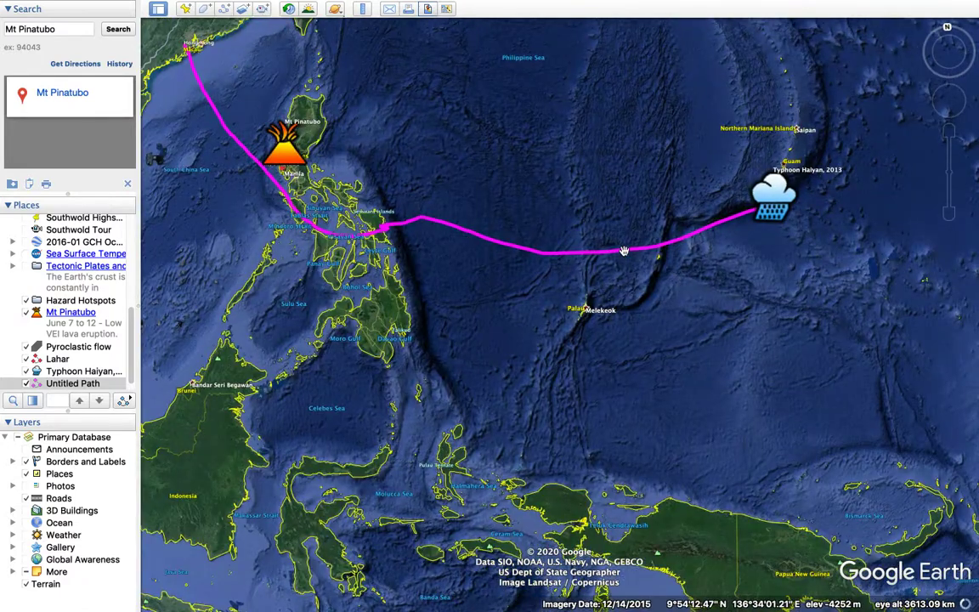
View the link option in the magenta typhoon path's description settings and close them without adding a link
{"action": "right_click", "coordinate": [626, 254]}
{"action": "left_click", "coordinate": [654, 405]}
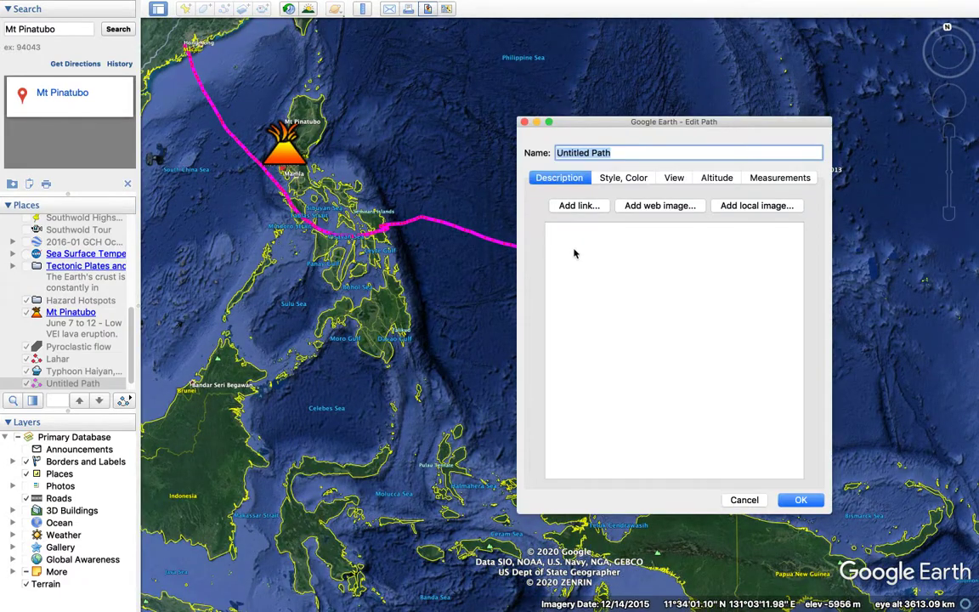
{"action": "left_click", "coordinate": [582, 207]}
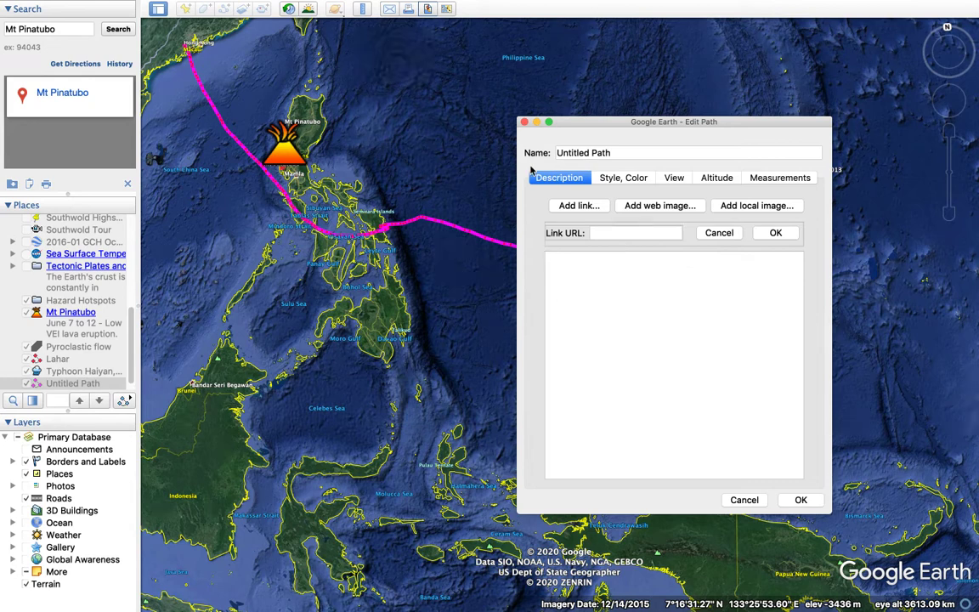
{"action": "left_click", "coordinate": [802, 499]}
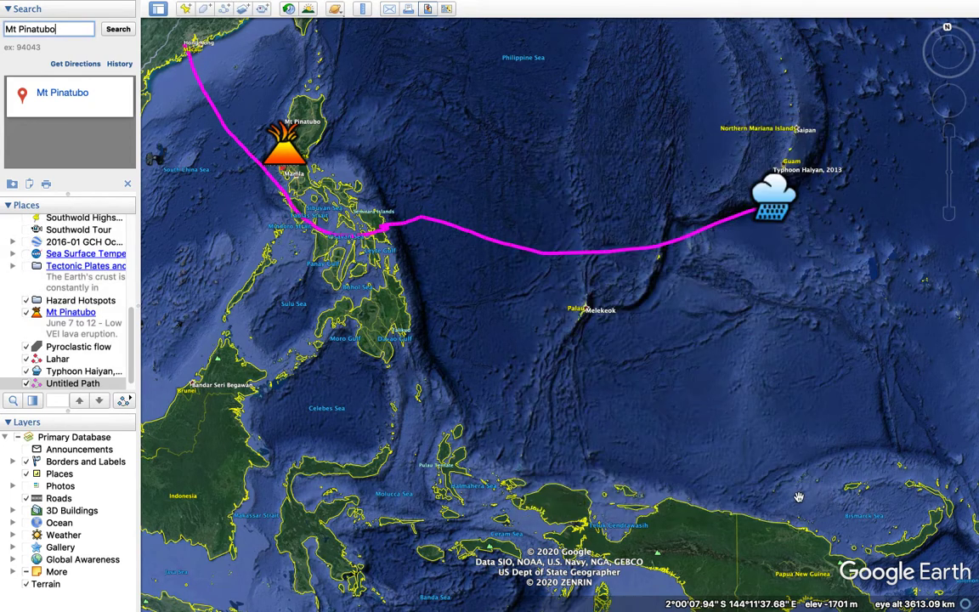
Check the length of the magenta typhoon path in its measurements and close its properties
{"action": "left_click_drag", "start_coordinate": [508, 243], "coordinate": [585, 311]}
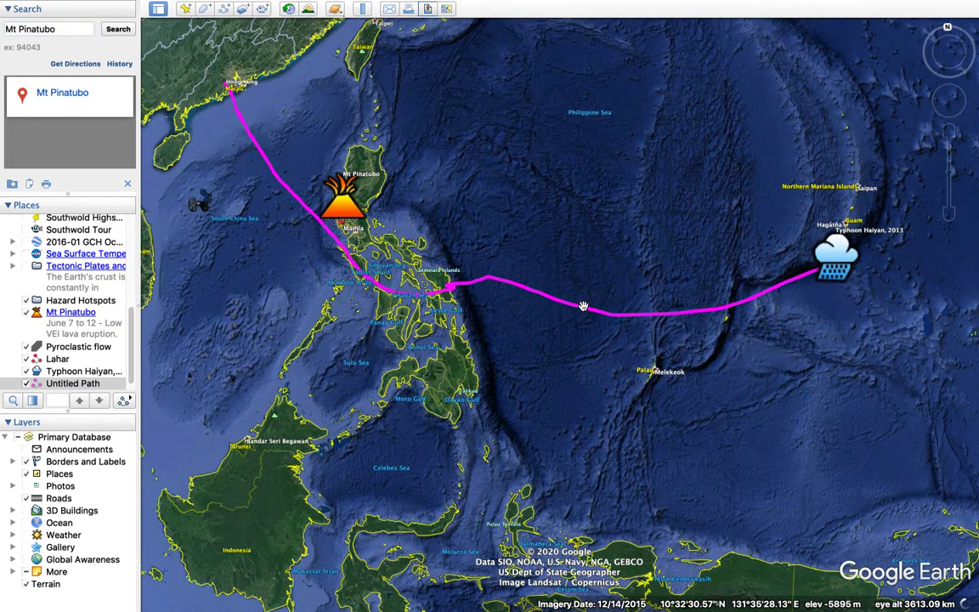
{"action": "right_click", "coordinate": [585, 312]}
{"action": "left_click", "coordinate": [629, 461]}
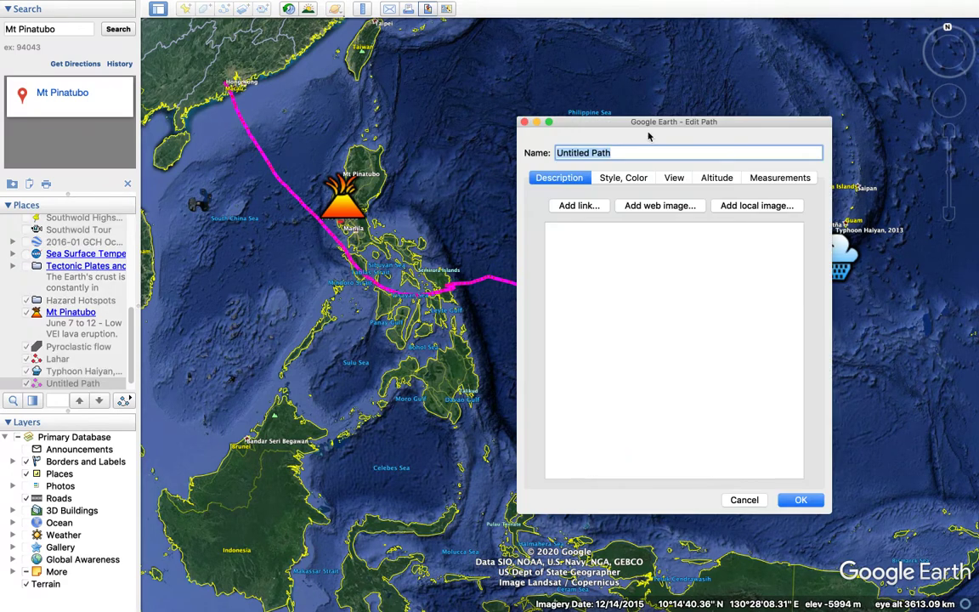
{"action": "left_click", "coordinate": [787, 178]}
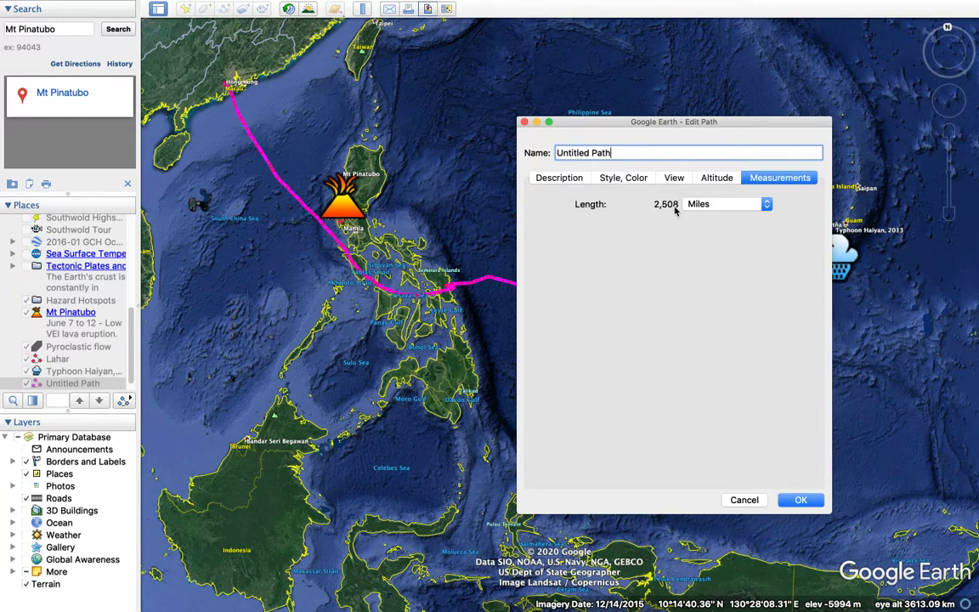
{"action": "left_click", "coordinate": [799, 501]}
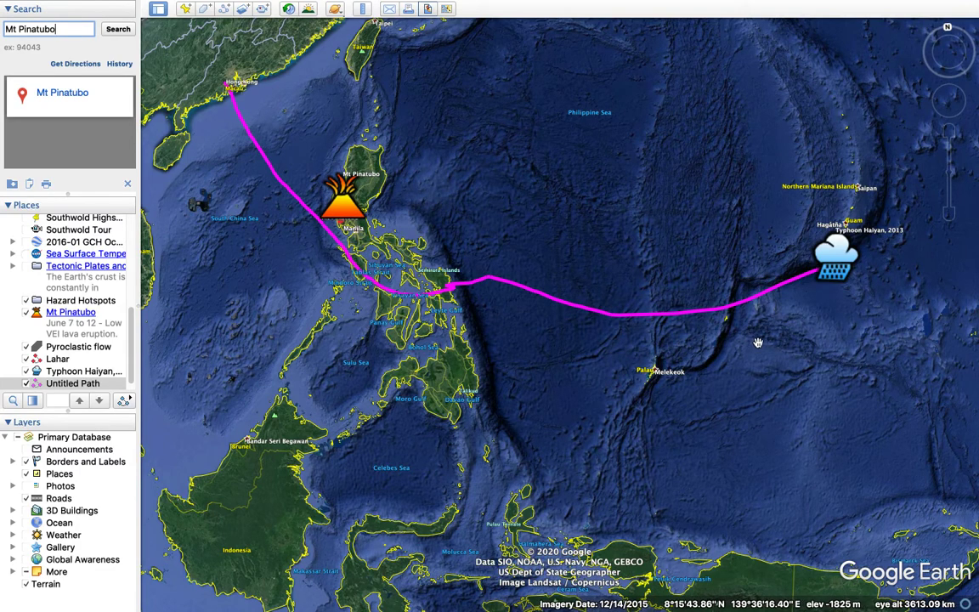
Look over the mapped hazards on the whole globe and check the Philippines table in the Mapping Hazard Hotspots document in Chrome
{"action": "scroll", "coordinate": [751, 345], "scroll_direction": "down", "scroll_amount": 5}
{"action": "left_click_drag", "start_coordinate": [750, 344], "coordinate": [590, 326]}
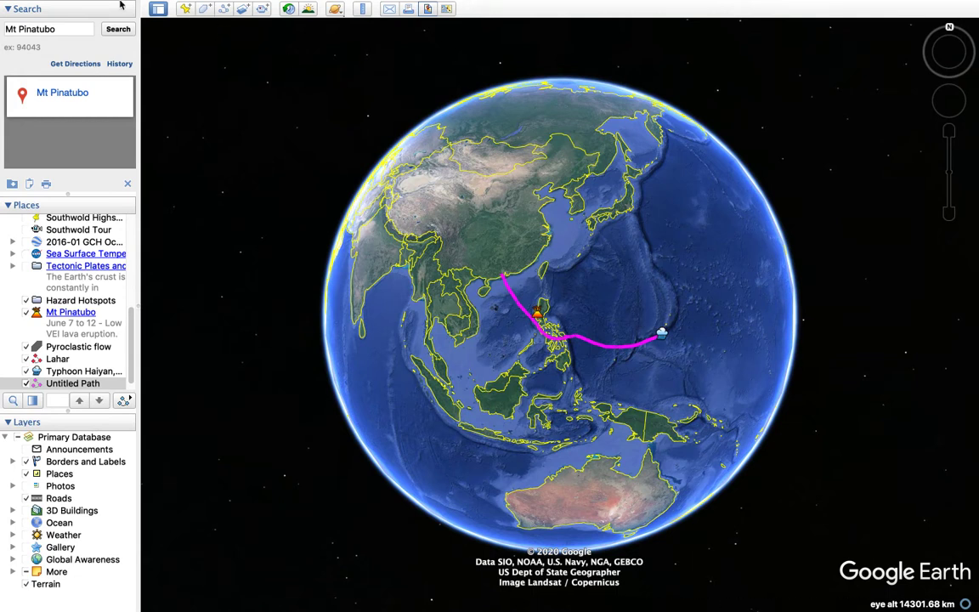
{"action": "mouse_move", "coordinate": [2, 5]}
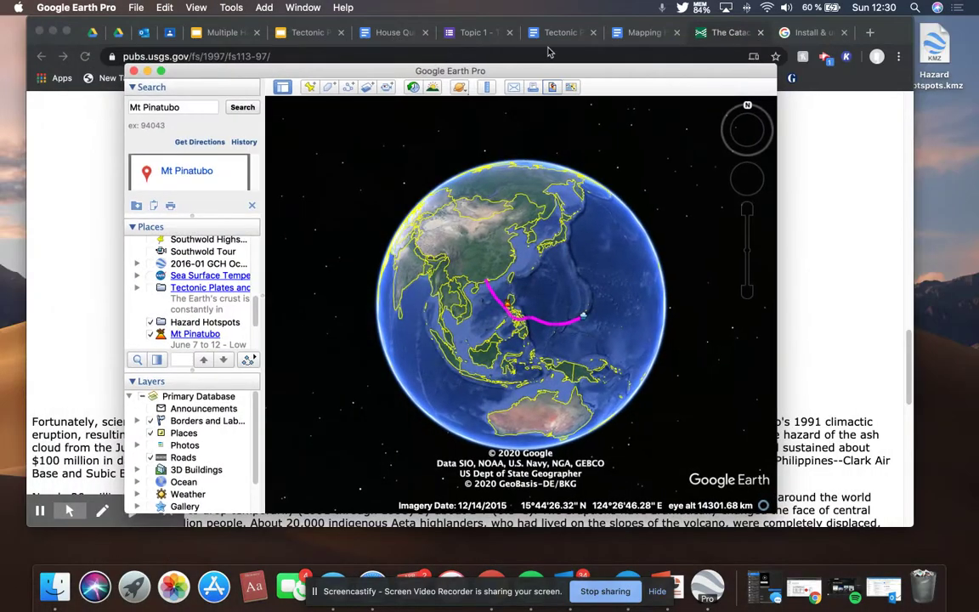
{"action": "left_click", "coordinate": [803, 188]}
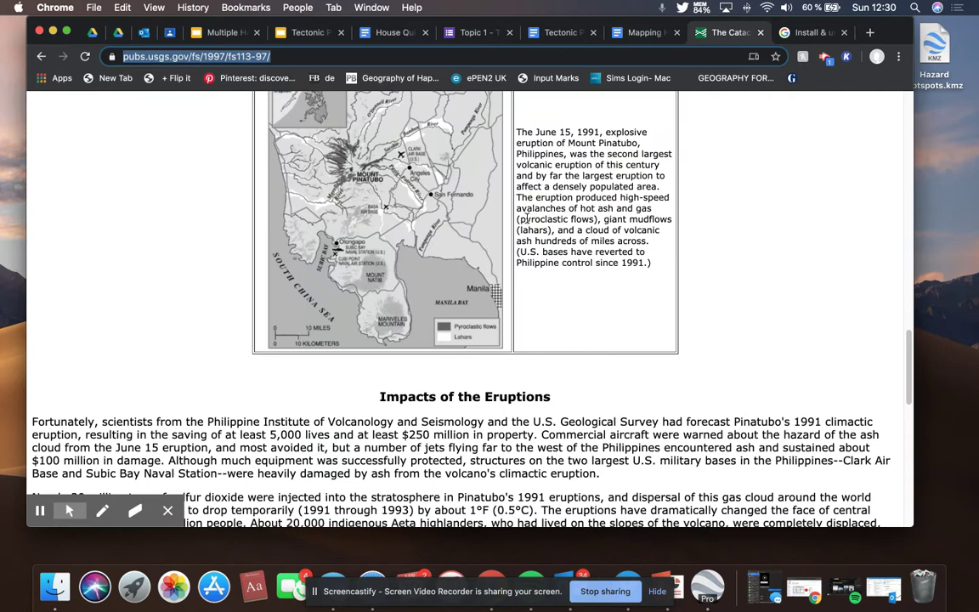
{"action": "left_click", "coordinate": [644, 32]}
{"action": "left_click", "coordinate": [403, 310]}
{"action": "scroll", "coordinate": [425, 311], "scroll_direction": "down", "scroll_amount": 3}
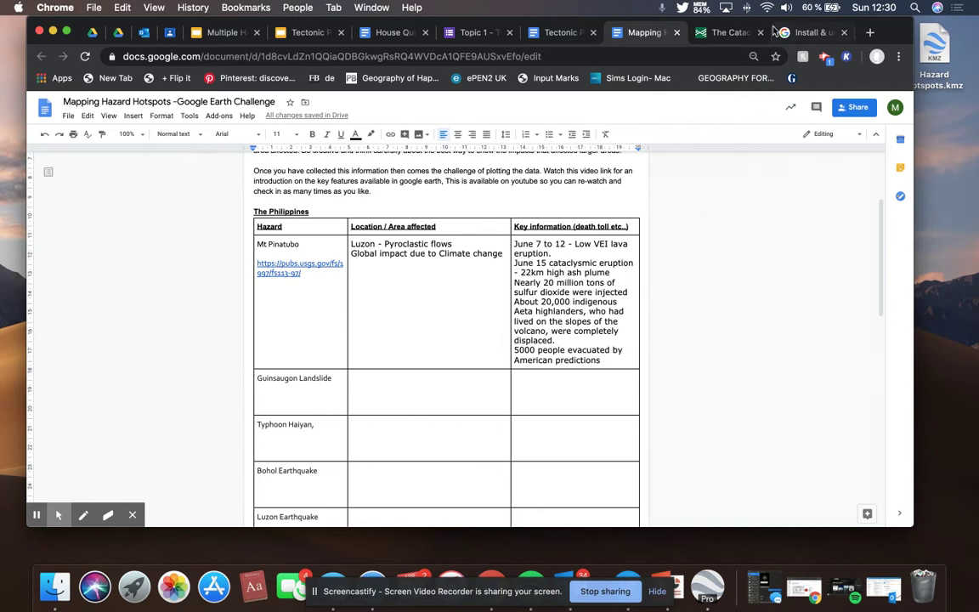
In Google Earth Pro, move Mt Pinatubo, Pyroclastic flow, Lahar, Typhoon Haiyan and Untitled Path into the Hazard Hotspots folder and collapse it
{"action": "left_click", "coordinate": [707, 584]}
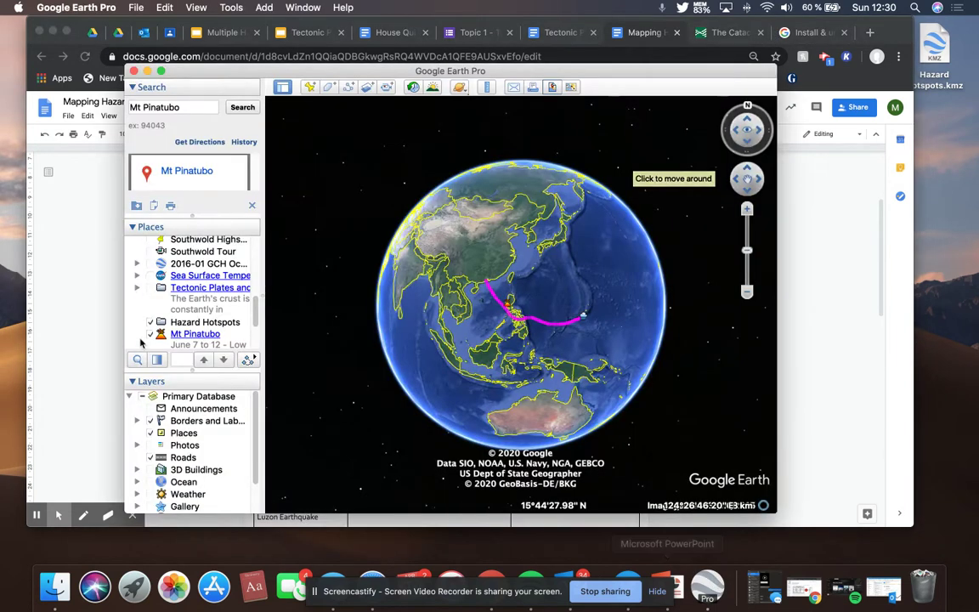
{"action": "scroll", "coordinate": [225, 319], "scroll_direction": "up", "scroll_amount": 3}
{"action": "scroll", "coordinate": [210, 311], "scroll_direction": "down", "scroll_amount": 3}
{"action": "left_click", "coordinate": [192, 335]}
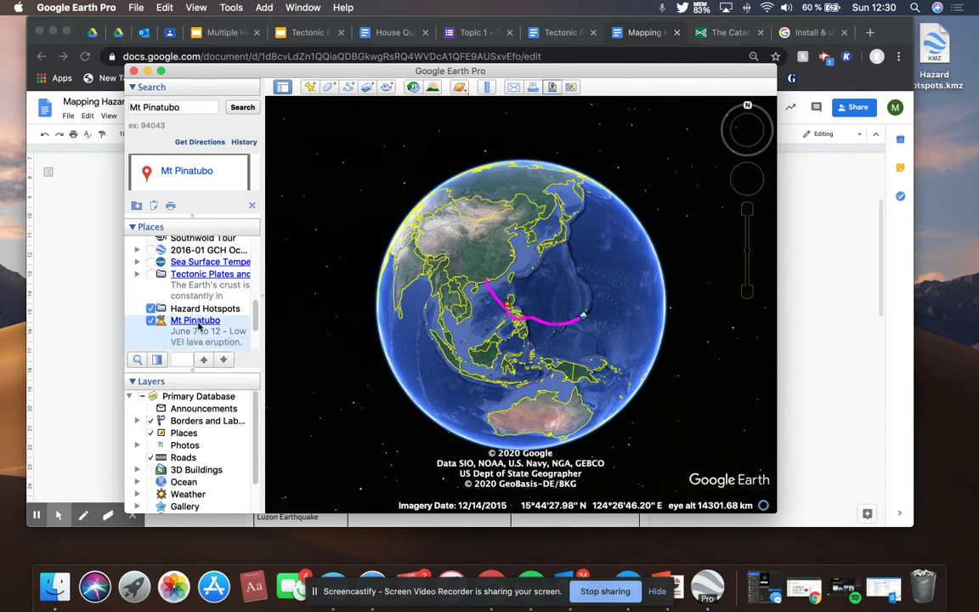
{"action": "left_click_drag", "start_coordinate": [183, 326], "coordinate": [187, 287]}
{"action": "left_click_drag", "start_coordinate": [181, 338], "coordinate": [184, 266]}
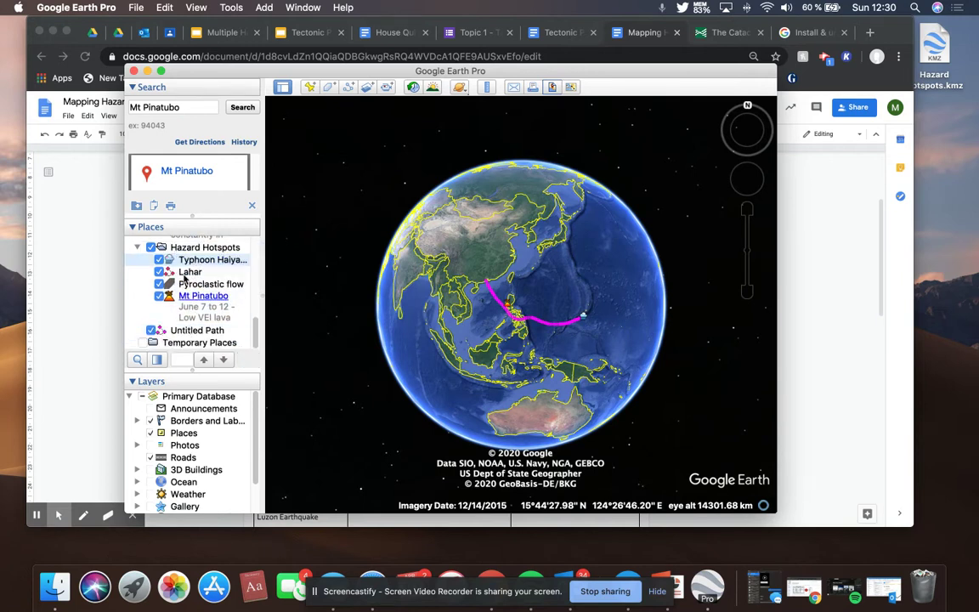
{"action": "left_click_drag", "start_coordinate": [179, 333], "coordinate": [186, 286]}
{"action": "left_click", "coordinate": [138, 248]}
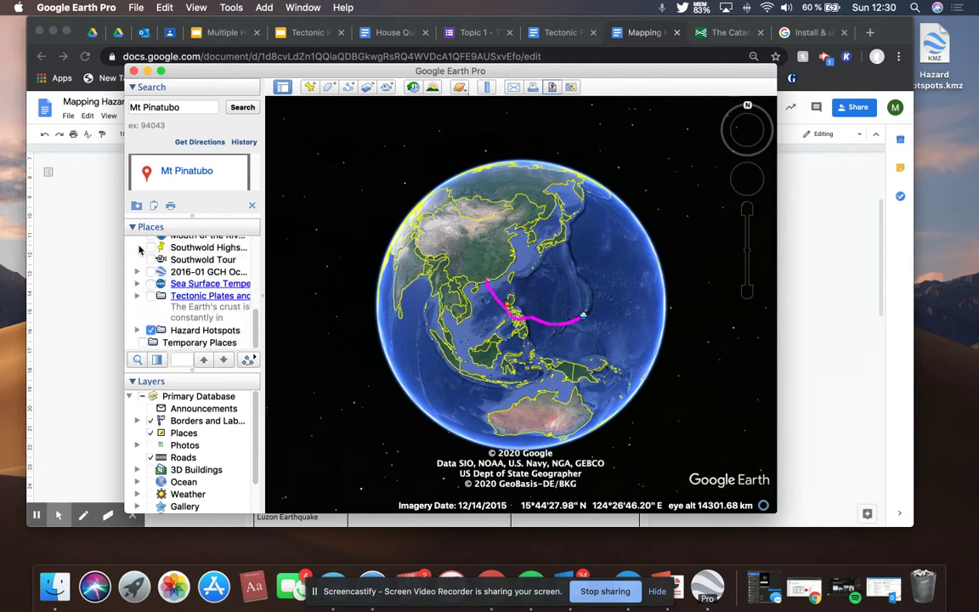
Save the Hazard Hotspots folder to the Desktop as a KMZ file named Hazard Hotspots, replacing the existing file
{"action": "right_click", "coordinate": [181, 336]}
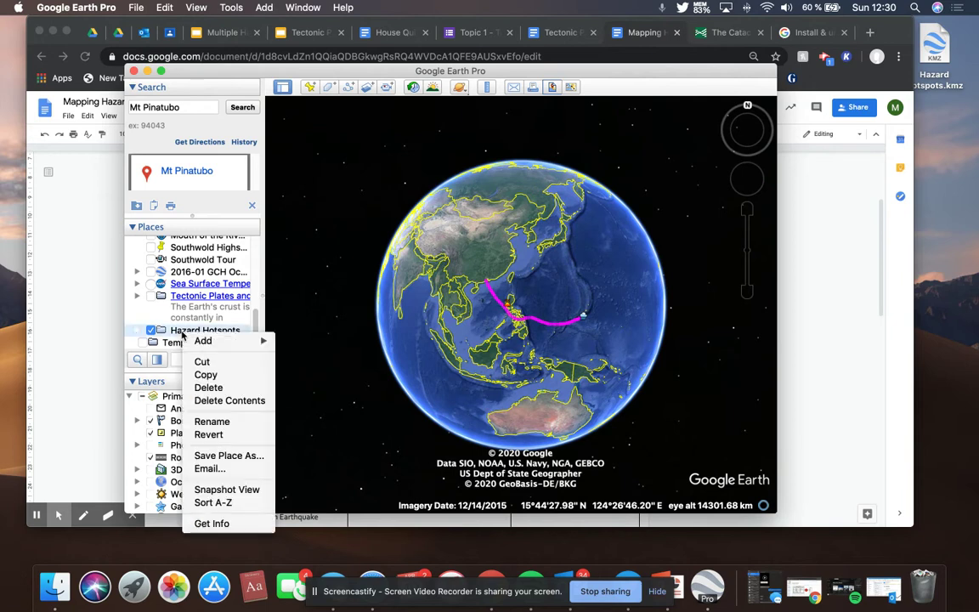
{"action": "left_click", "coordinate": [227, 457]}
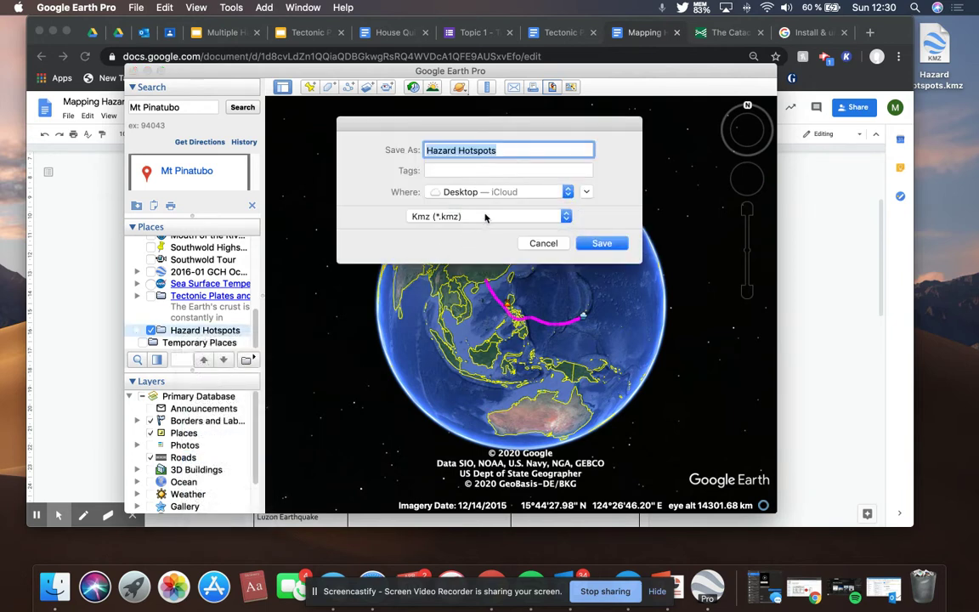
{"action": "left_click", "coordinate": [616, 248]}
{"action": "left_click", "coordinate": [573, 217]}
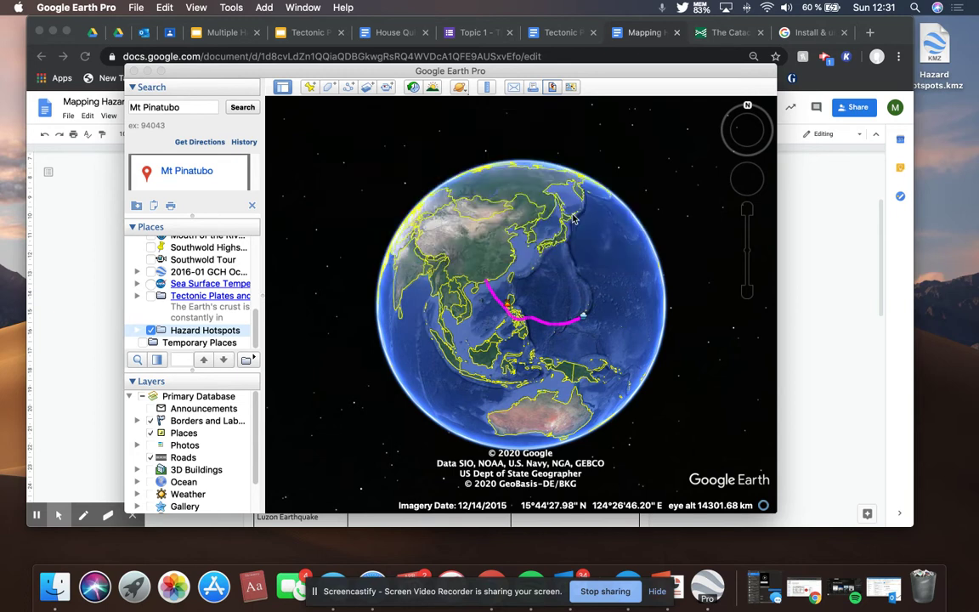
Close the Google Earth Pro window and point out Hazard Hotspots.kmz on the Desktop before returning to Chrome
{"action": "left_click", "coordinate": [133, 73]}
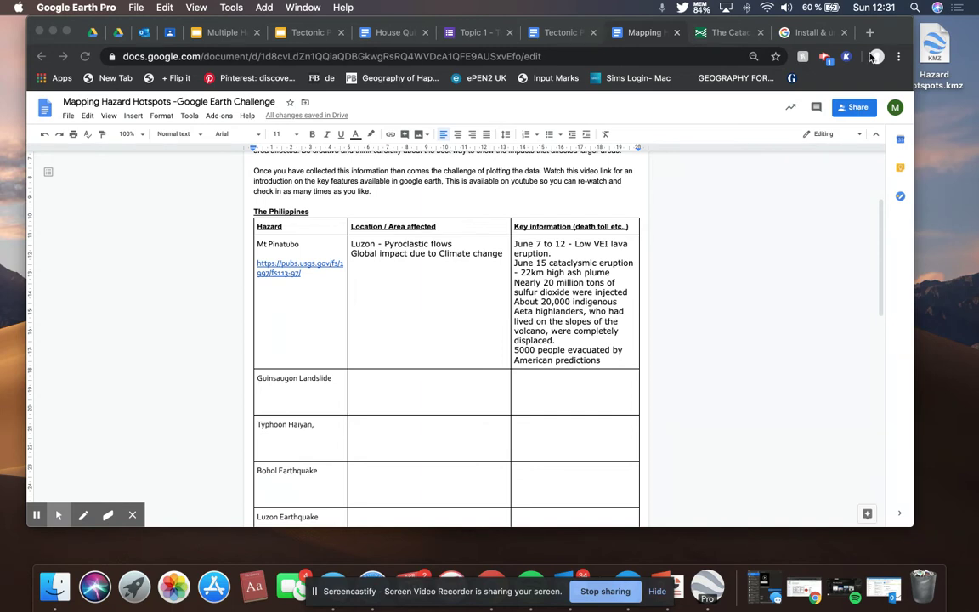
{"action": "left_click", "coordinate": [940, 51]}
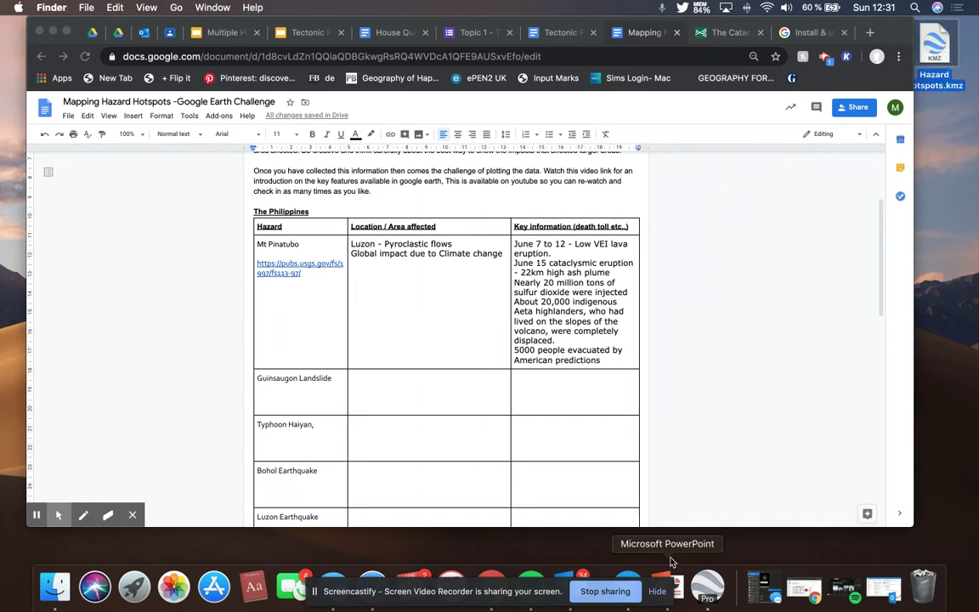
{"action": "left_click", "coordinate": [823, 74]}
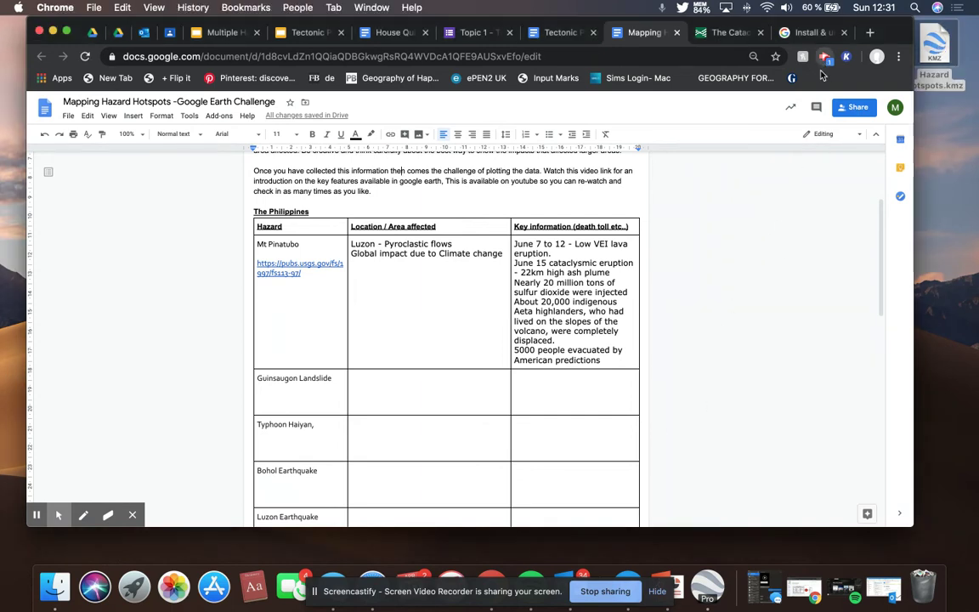